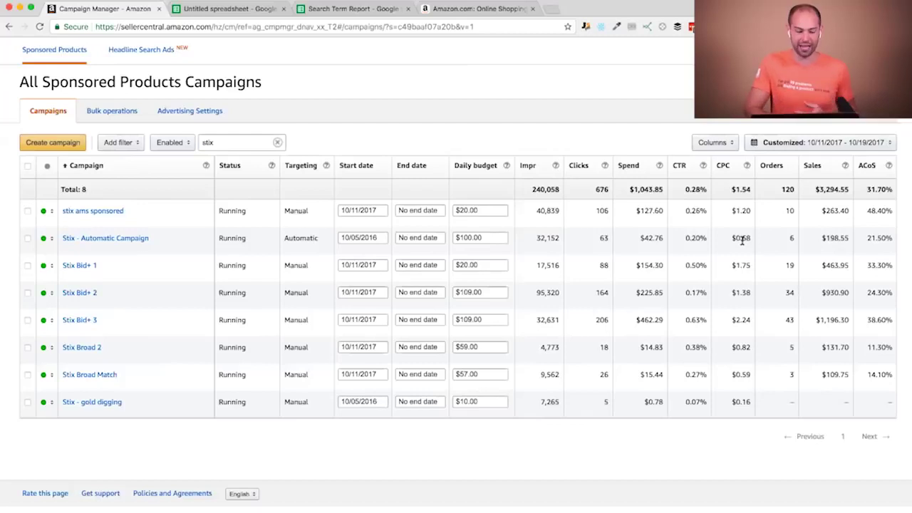
Highlight the CPC figure of the Stix - Automatic Campaign row in the campaign list.
{"action": "left_click_drag", "start_coordinate": [750, 240], "coordinate": [732, 240]}
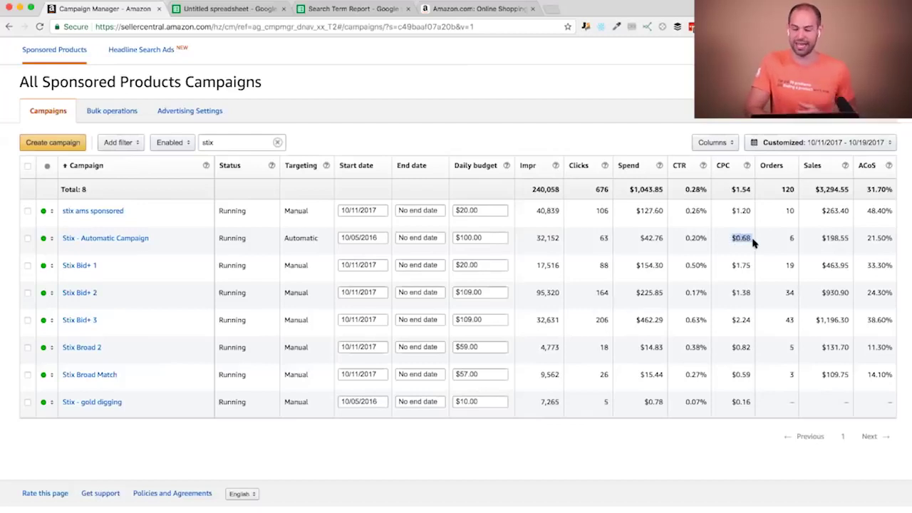
{"action": "left_click", "coordinate": [769, 213]}
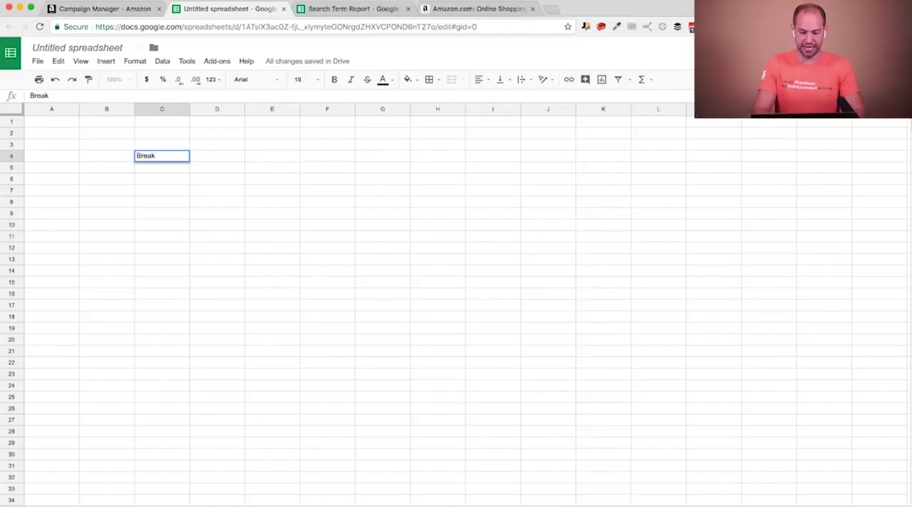
Complete the heading Breakeven ACOS in cell C4 of the untitled Google Sheets spreadsheet.
{"action": "type", "text": "even ACOS"}
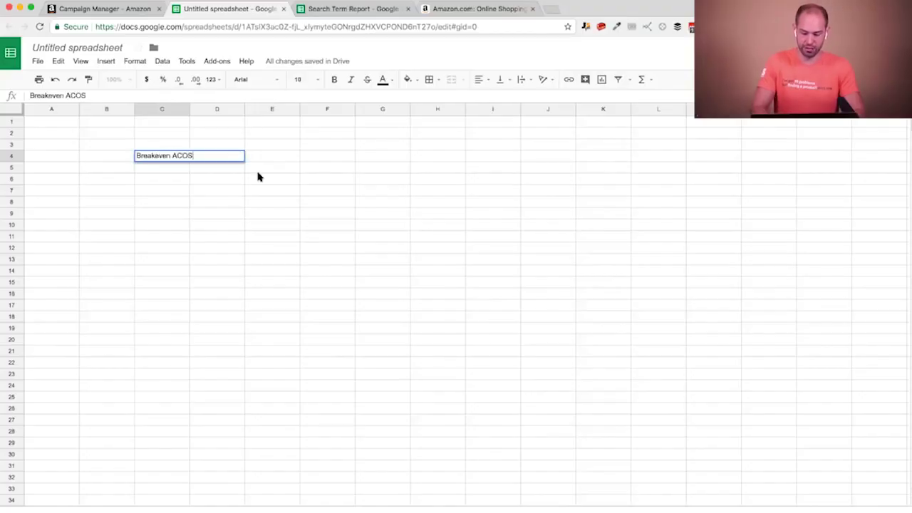
{"action": "key", "text": "super+plus"}
{"action": "key", "text": "super+plus"}
{"action": "key", "text": "super+plus"}
{"action": "key", "text": "super+plus"}
{"action": "key", "text": "super+plus"}
{"action": "key", "text": "super+plus"}
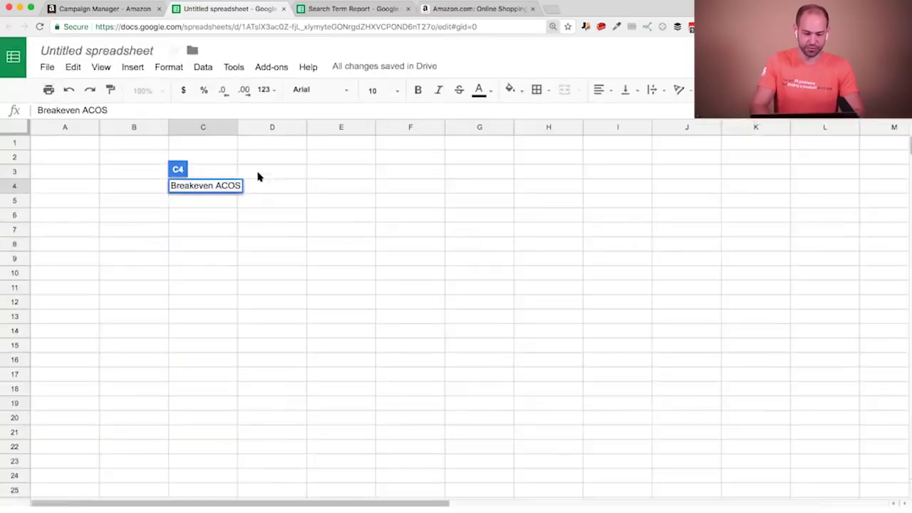
{"action": "key", "text": "super+0"}
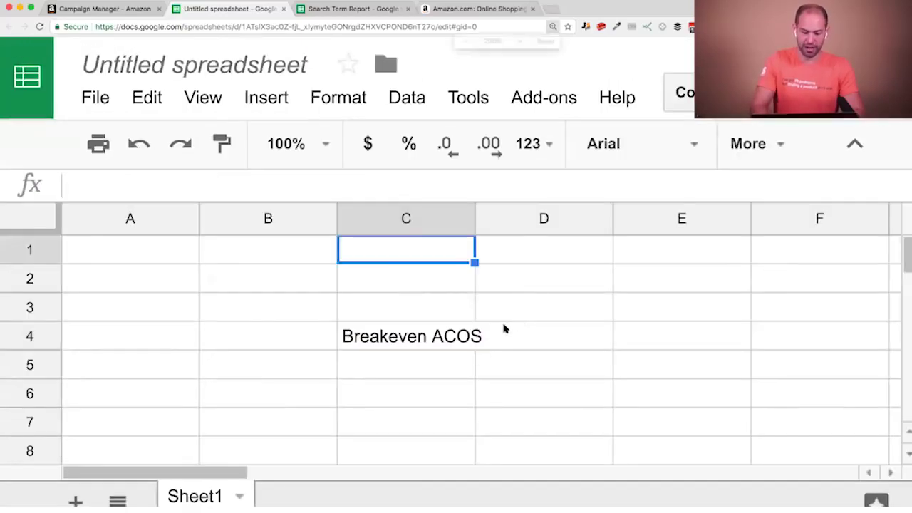
{"action": "key", "text": "super+plus"}
{"action": "key", "text": "super+plus"}
{"action": "key", "text": "super+plus"}
{"action": "key", "text": "super+plus"}
{"action": "key", "text": "super+plus"}
Enter the values 21.95, 4.4 and 10.90 in cells C6, C7 and C8.
{"action": "left_click", "coordinate": [288, 320]}
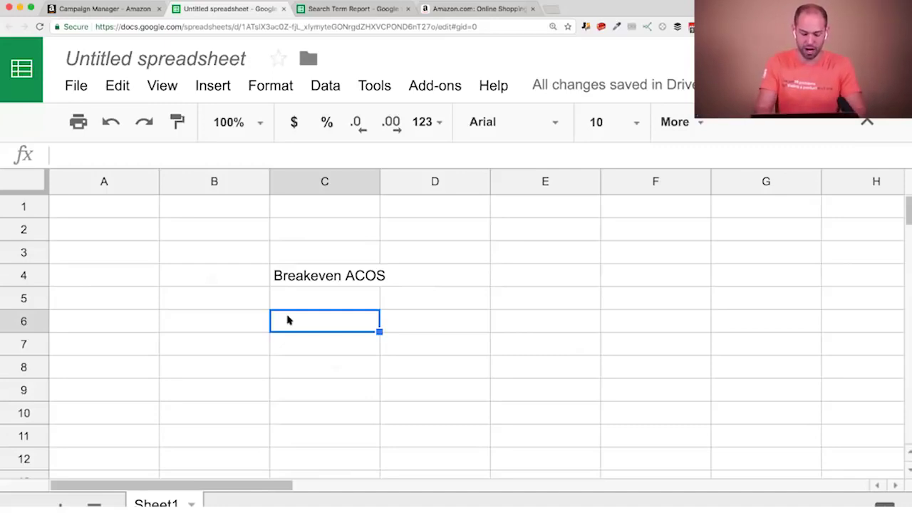
{"action": "type", "text": "21.95"}
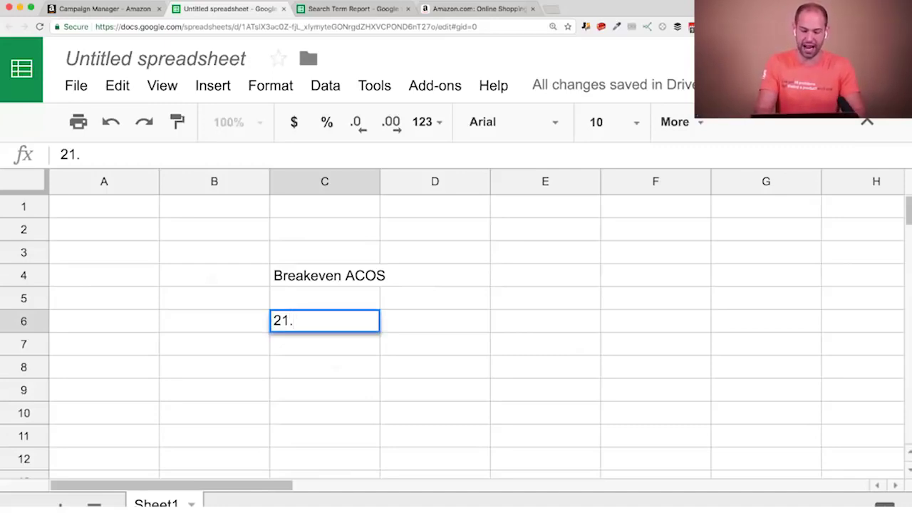
{"action": "key", "text": "Return"}
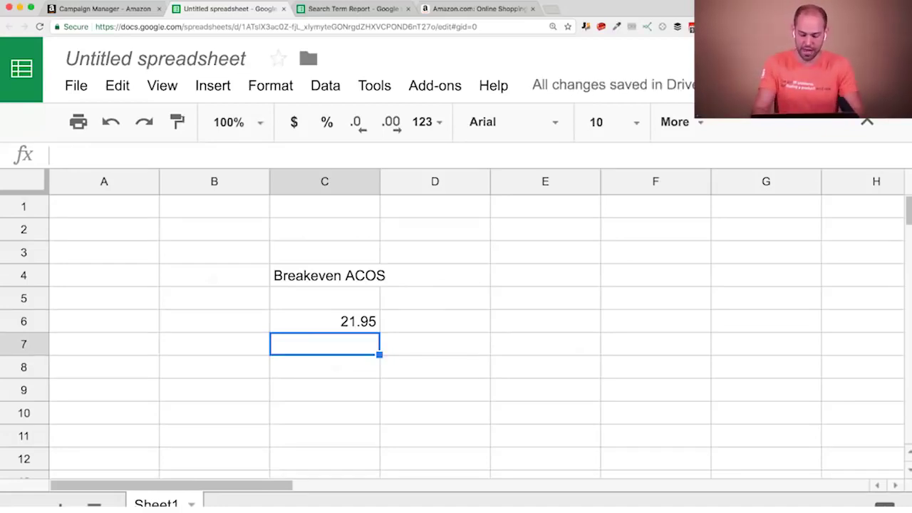
{"action": "type", "text": "4.4"}
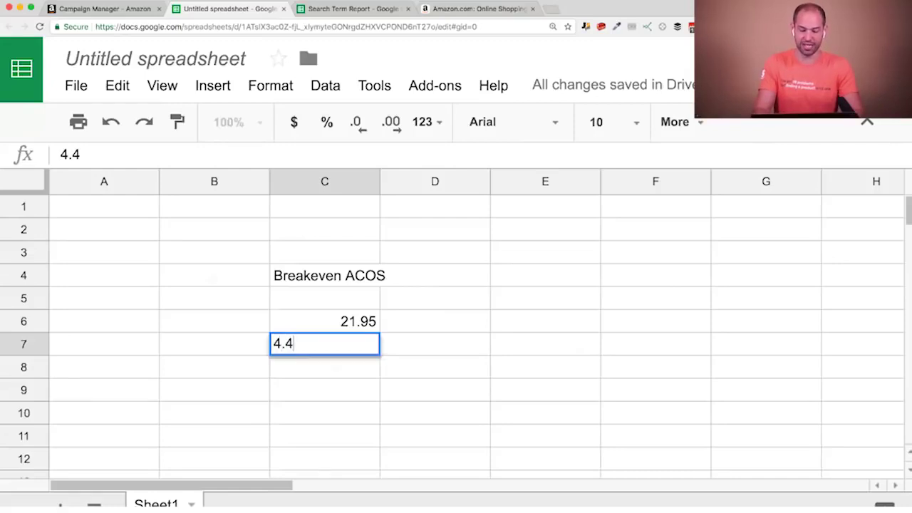
{"action": "key", "text": "Return"}
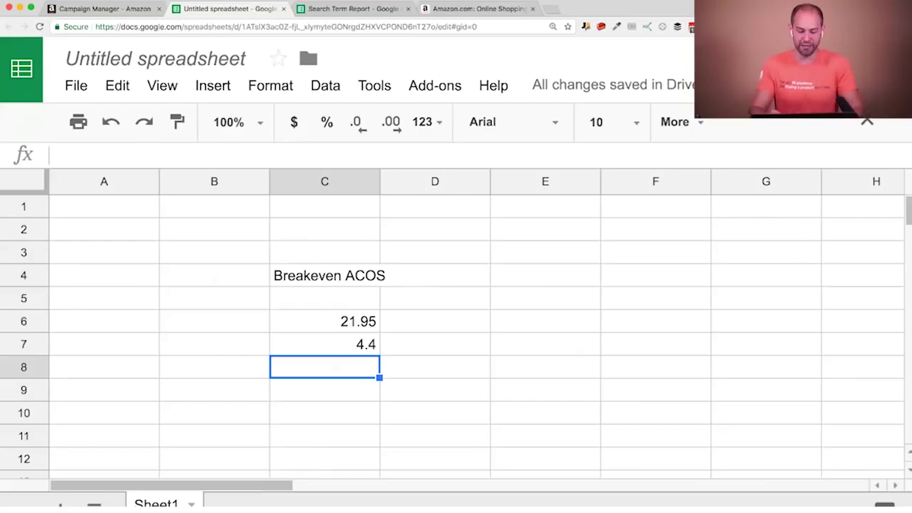
{"action": "type", "text": "10"}
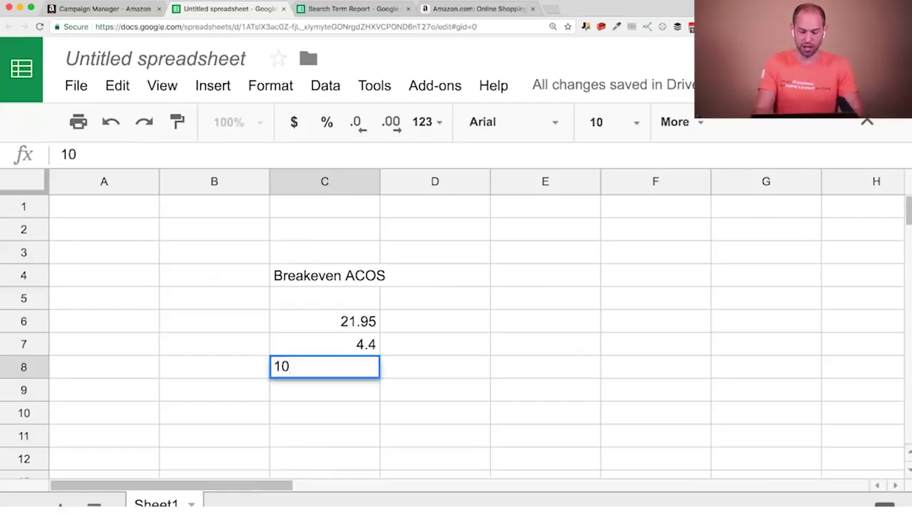
{"action": "type", "text": ".90"}
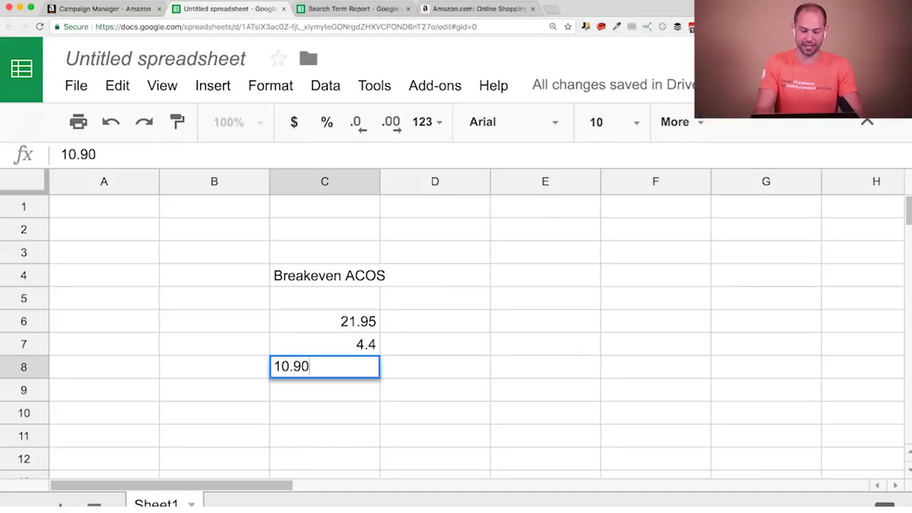
{"action": "key", "text": "Return"}
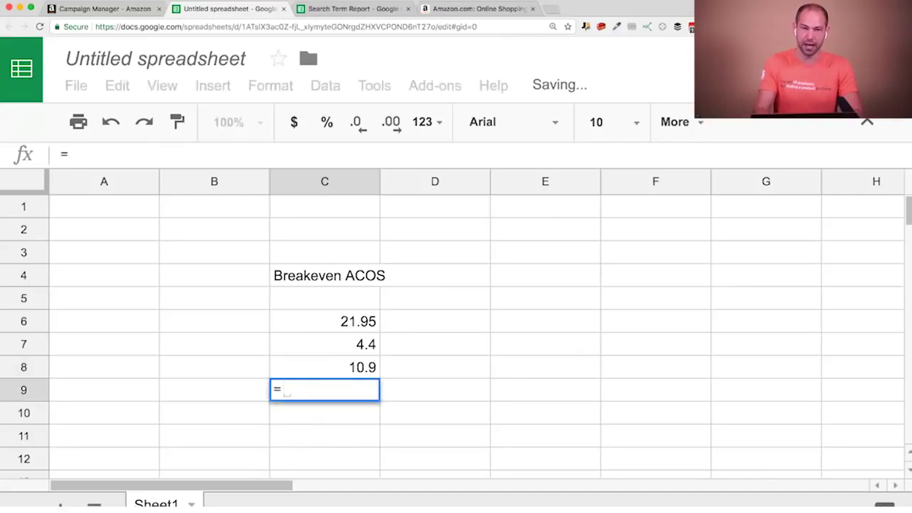
Calculate the remaining amount in cell C9 with the formula =C6-C7-C8.
{"action": "left_click", "coordinate": [345, 319]}
{"action": "type", "text": "-"}
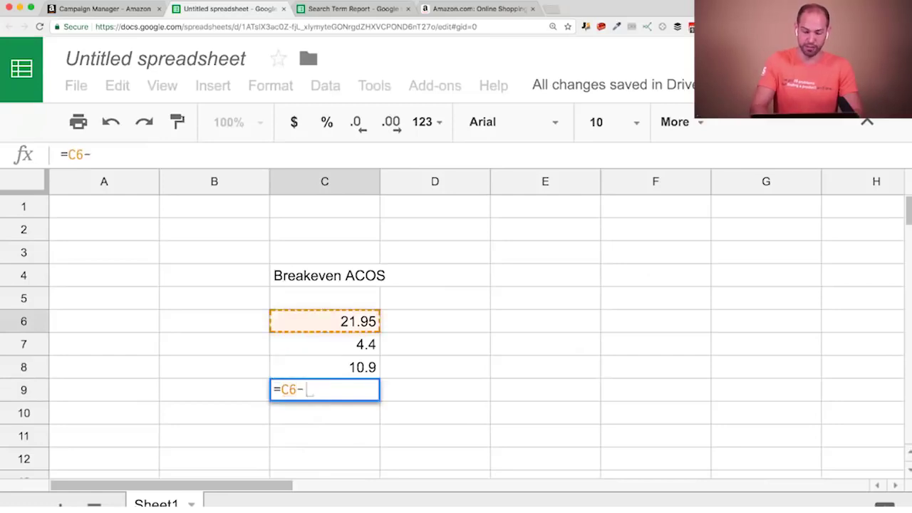
{"action": "left_click", "coordinate": [352, 347]}
{"action": "type", "text": "-"}
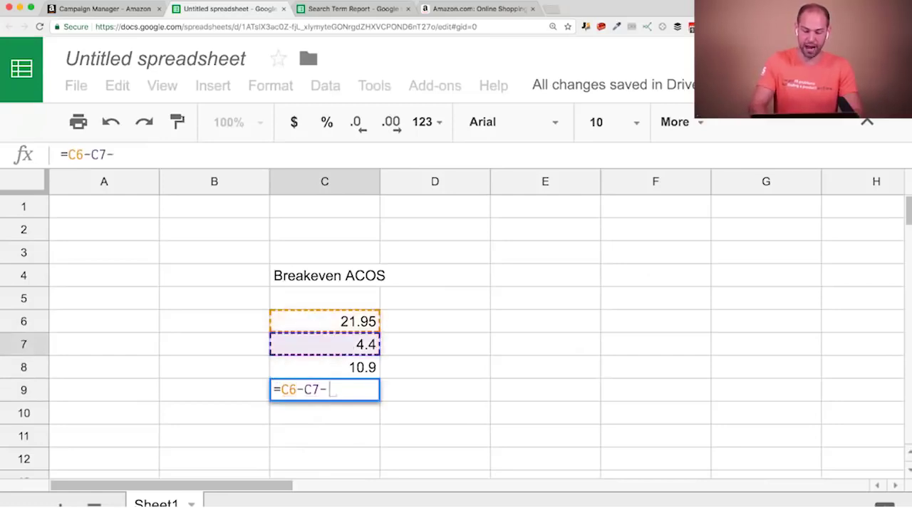
{"action": "left_click", "coordinate": [355, 366]}
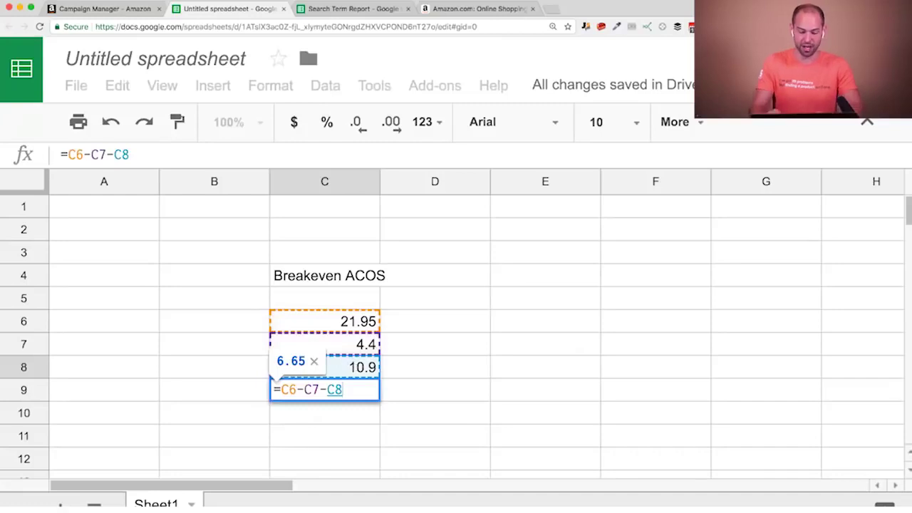
{"action": "key", "text": "Return"}
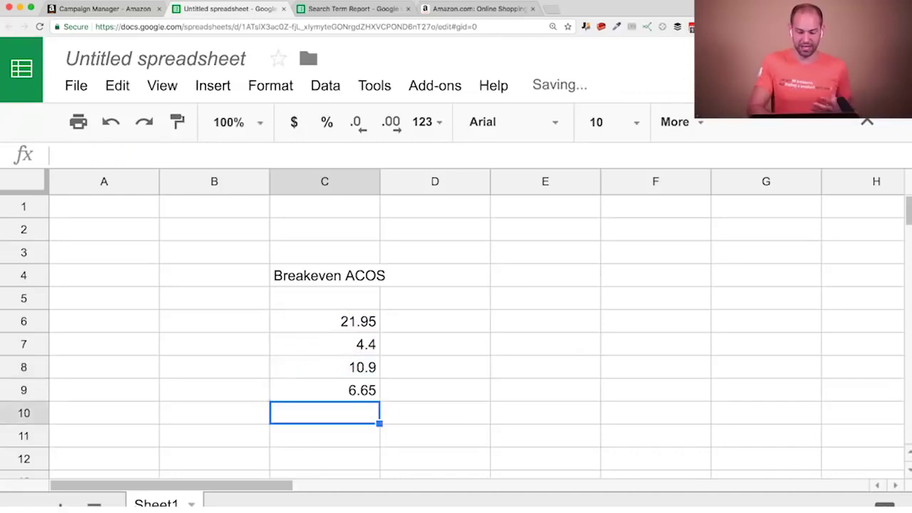
Divide the result in C9 by the first value in cell C11 with the formula =C9/C6.
{"action": "left_click", "coordinate": [356, 393]}
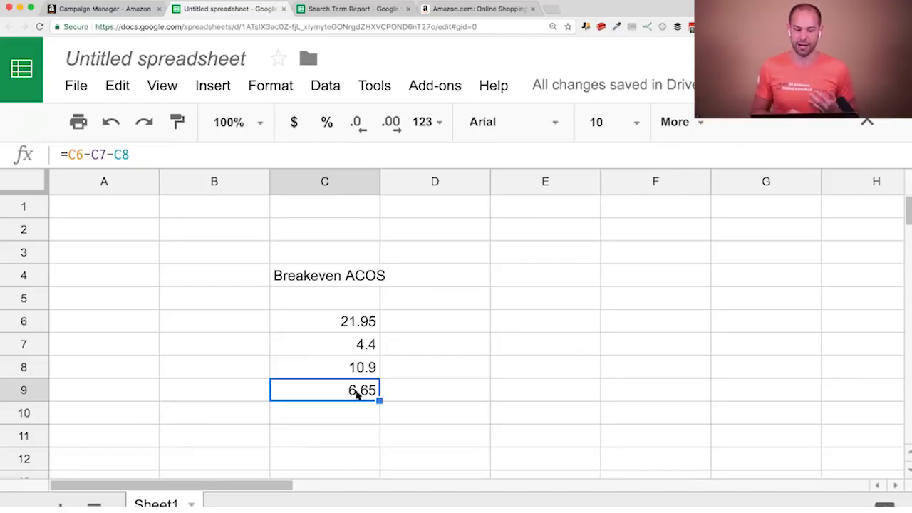
{"action": "left_click", "coordinate": [347, 437]}
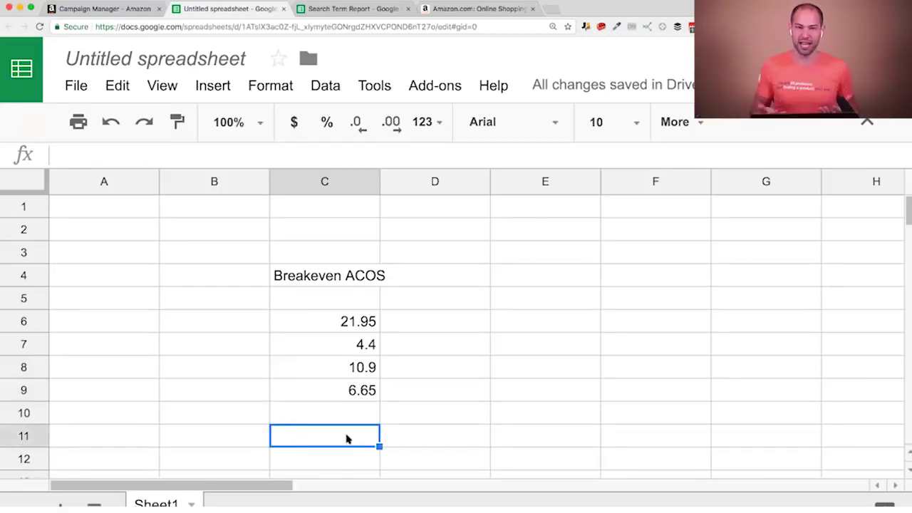
{"action": "type", "text": "="}
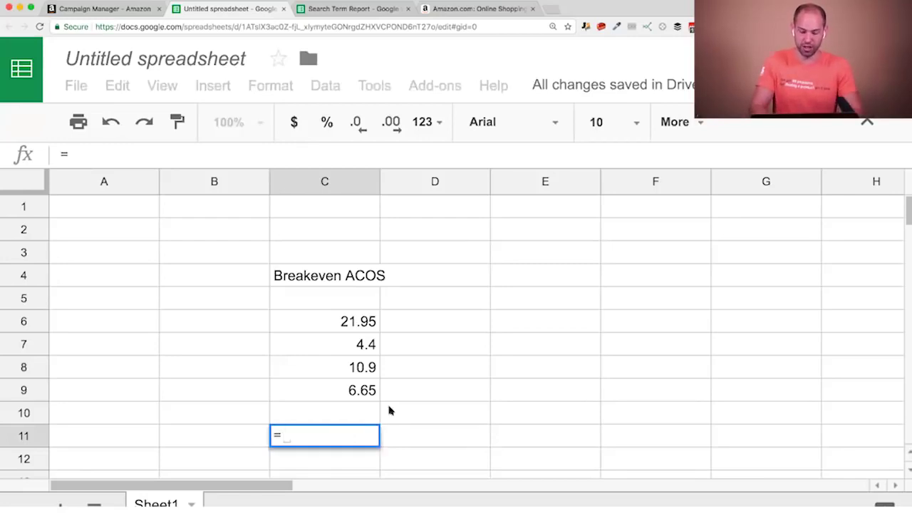
{"action": "left_click", "coordinate": [370, 391]}
{"action": "type", "text": "/"}
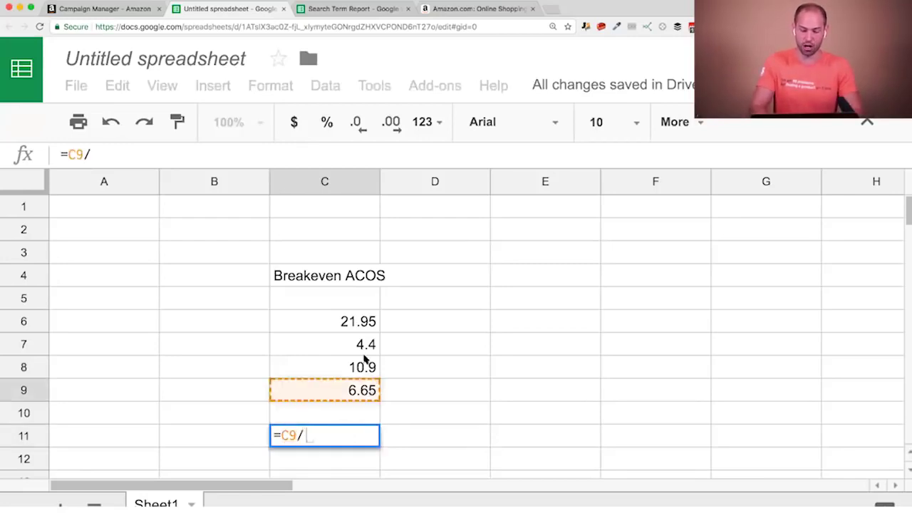
{"action": "left_click", "coordinate": [366, 324]}
{"action": "key", "text": "Return"}
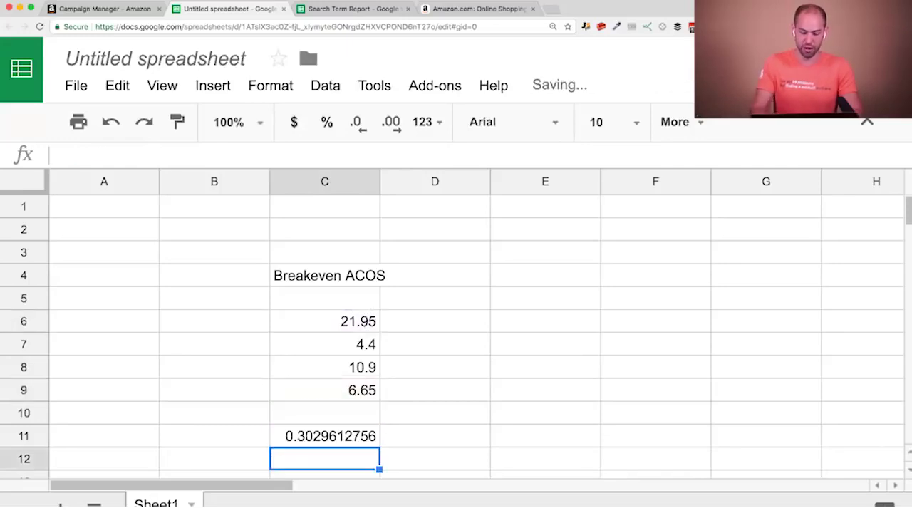
{"action": "left_click", "coordinate": [309, 434]}
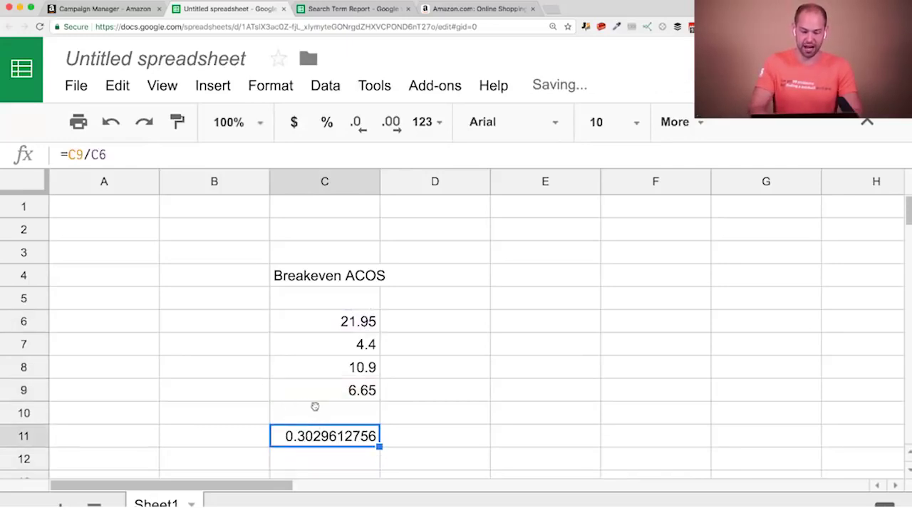
{"action": "left_click", "coordinate": [153, 91]}
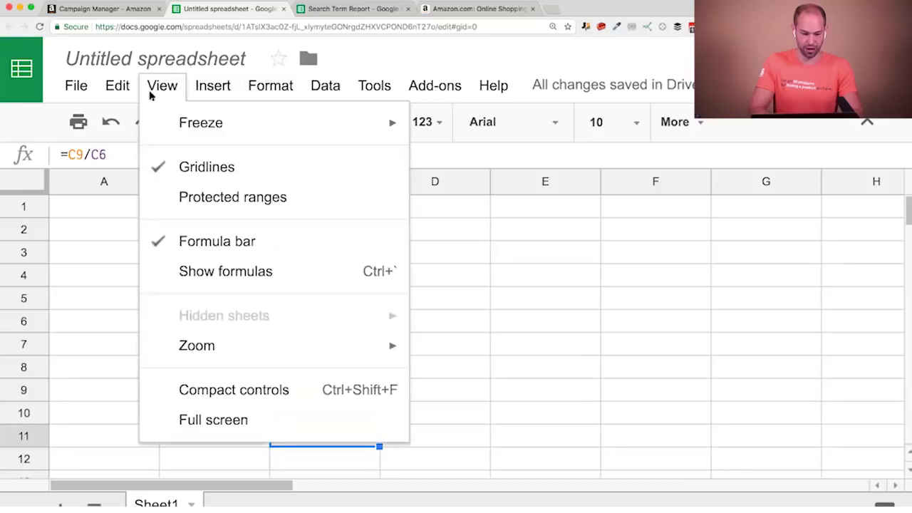
{"action": "left_click", "coordinate": [473, 419]}
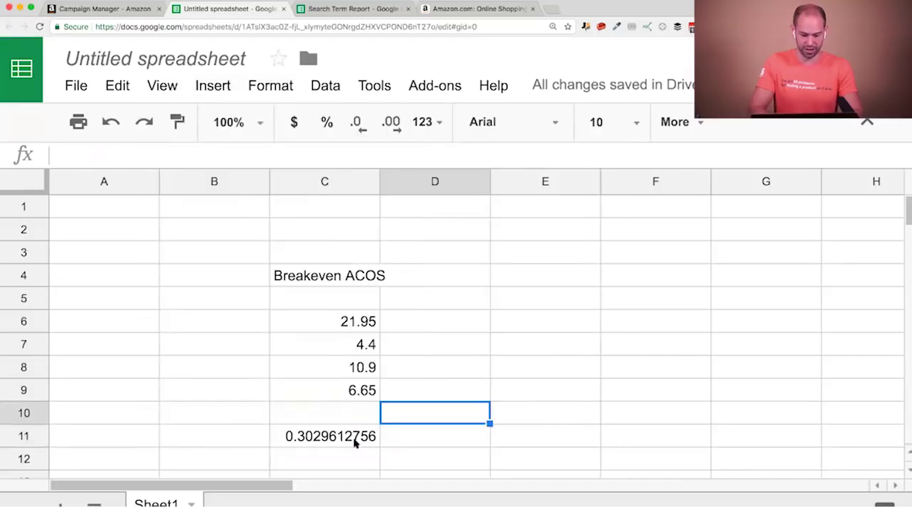
Change the formula in cell C11 to =(C9/C6)*100 to express the ratio as a percentage figure.
{"action": "left_click", "coordinate": [356, 437]}
{"action": "left_click", "coordinate": [165, 151]}
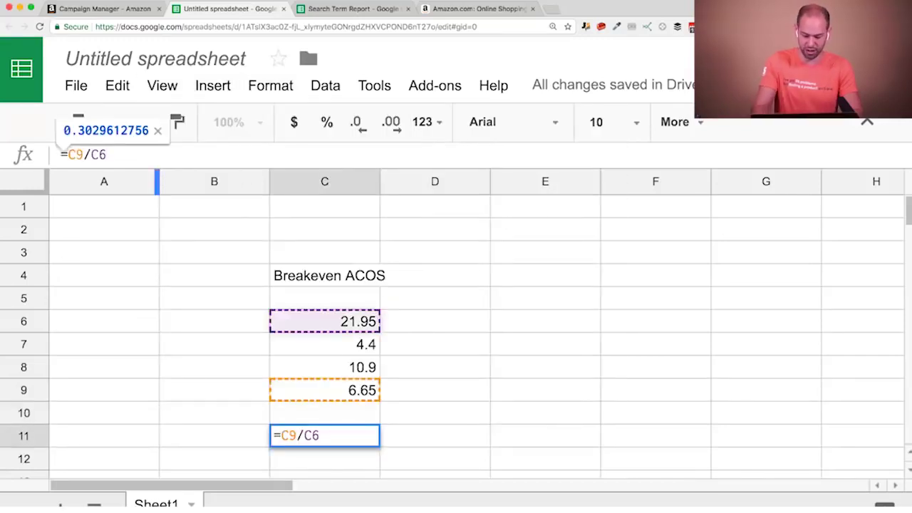
{"action": "type", "text": ")"}
{"action": "key", "text": "Left"}
{"action": "key", "text": "Left"}
{"action": "key", "text": "Left"}
{"action": "key", "text": "Left"}
{"action": "key", "text": "Left"}
{"action": "key", "text": "Left"}
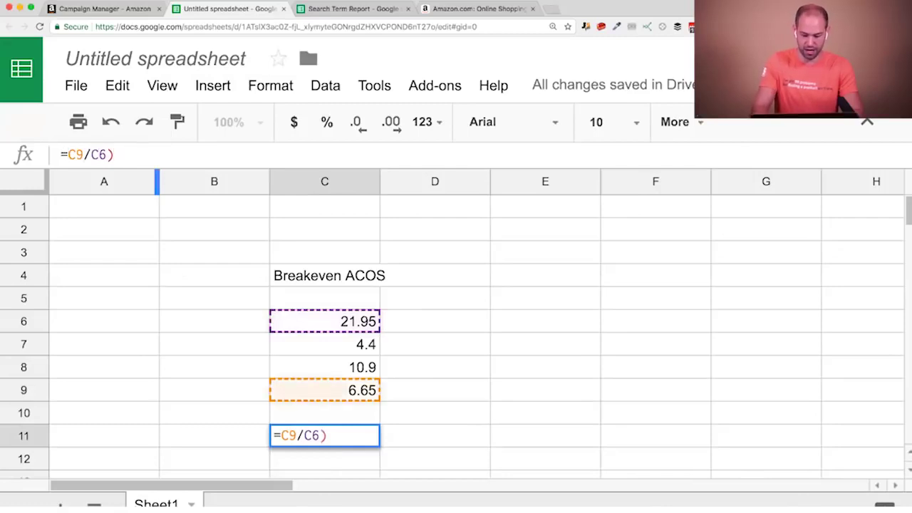
{"action": "type", "text": "("}
{"action": "left_click", "coordinate": [233, 147]}
{"action": "type", "text": "*100"}
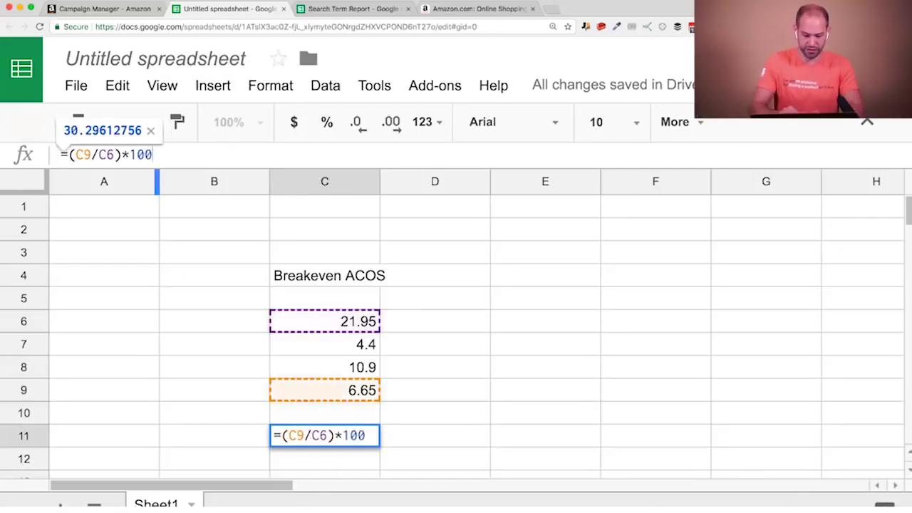
{"action": "key", "text": "Return"}
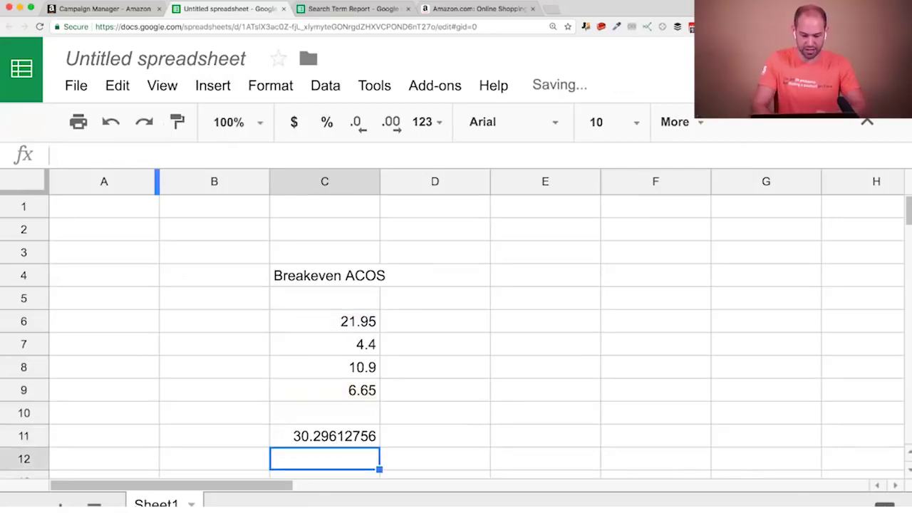
{"action": "left_click", "coordinate": [303, 434]}
{"action": "left_click", "coordinate": [425, 442]}
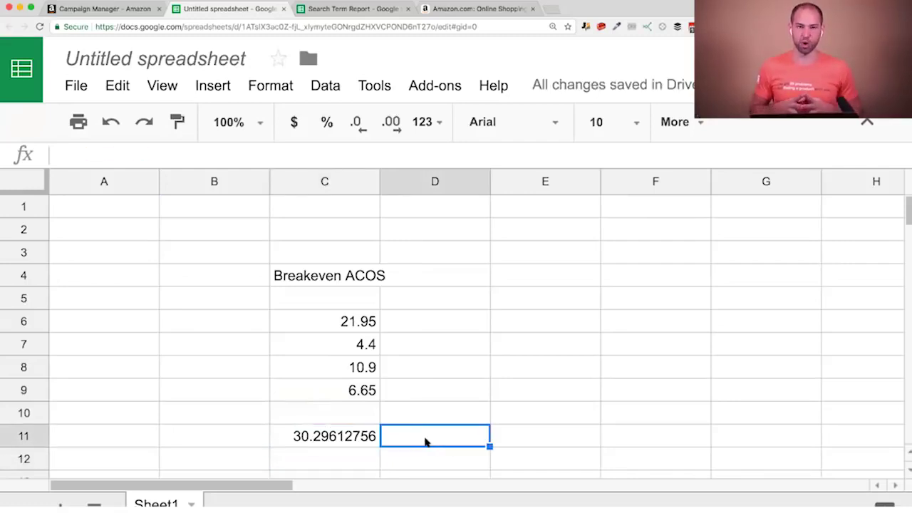
{"action": "left_click", "coordinate": [363, 436]}
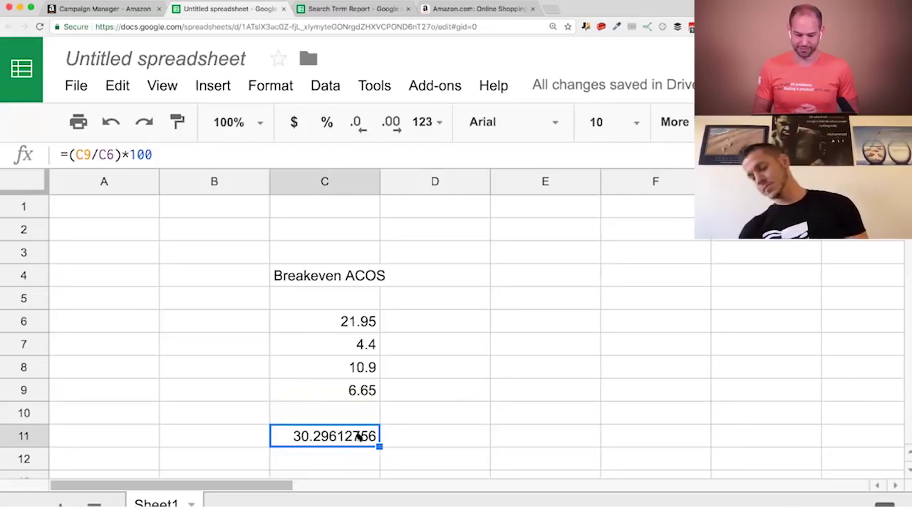
Label cells B6, B7 and B8 as Price, Landed Cost and Amazon Fees.
{"action": "left_click", "coordinate": [235, 329]}
{"action": "type", "text": "Price"}
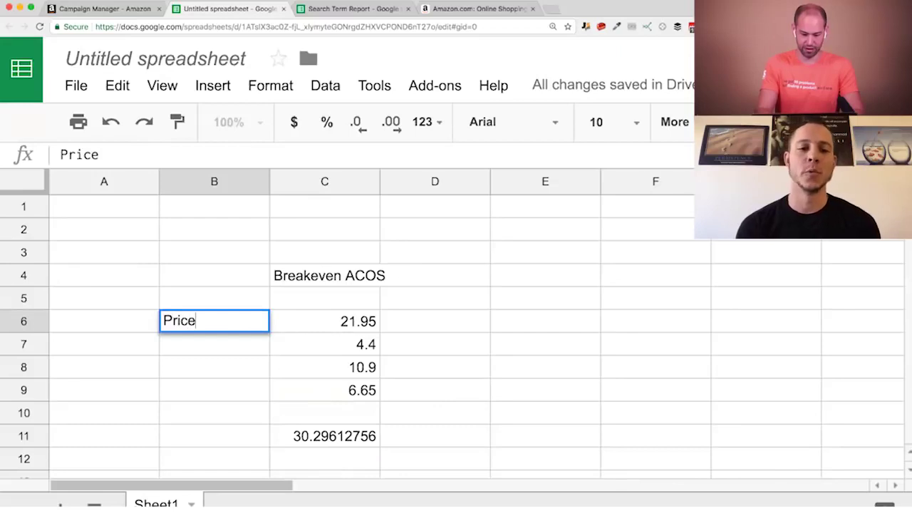
{"action": "key", "text": "Return"}
{"action": "type", "text": "Landed Cost"}
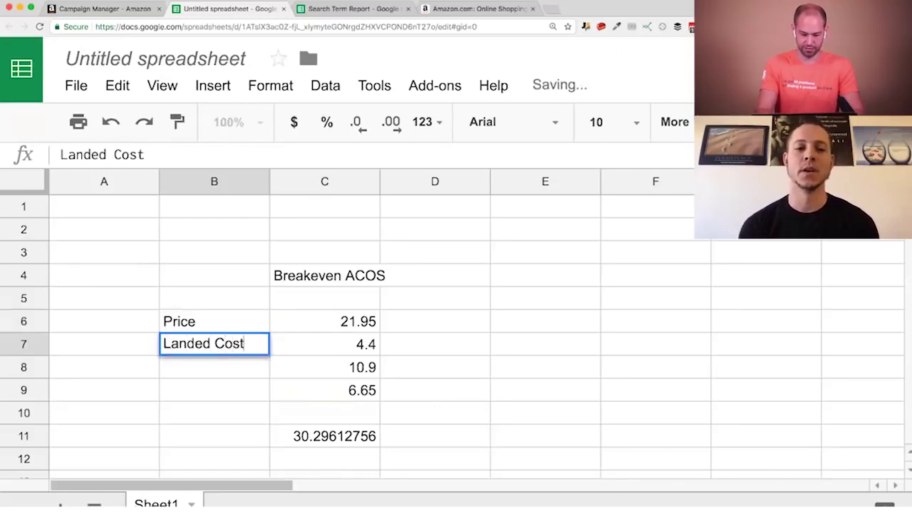
{"action": "key", "text": "Return"}
{"action": "type", "text": "Amazon Fee"}
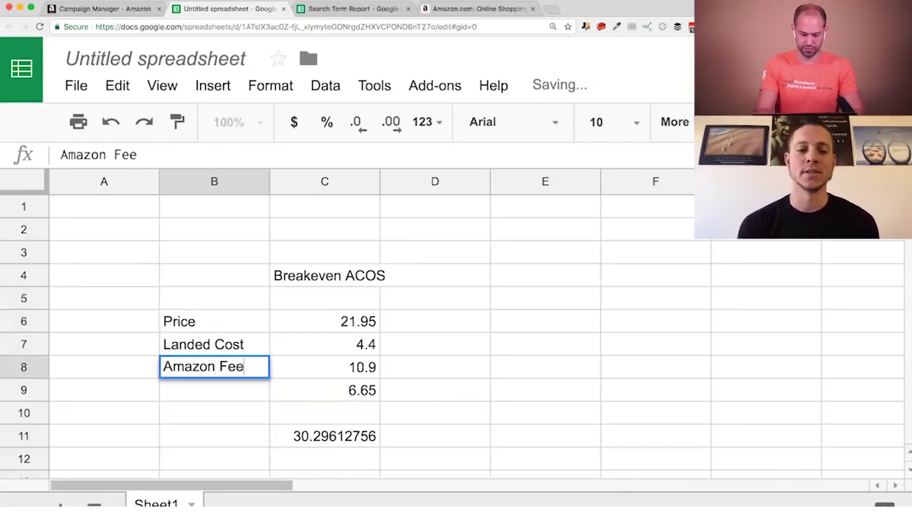
{"action": "type", "text": "s"}
{"action": "key", "text": "Return"}
Label the result in row 9 as Profit (pre PPC) in cell B9.
{"action": "type", "text": "Profut"}
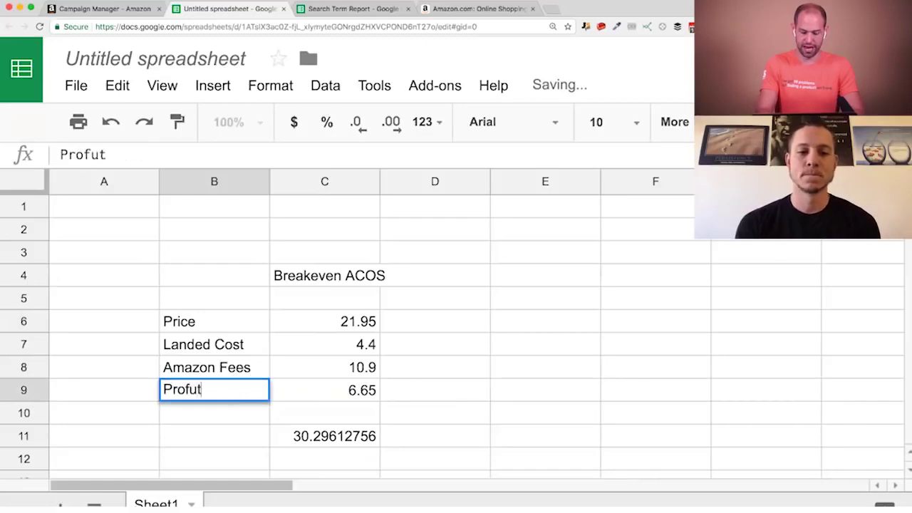
{"action": "key", "text": "BackSpace"}
{"action": "key", "text": "BackSpace"}
{"action": "type", "text": "it (pre PPC)"}
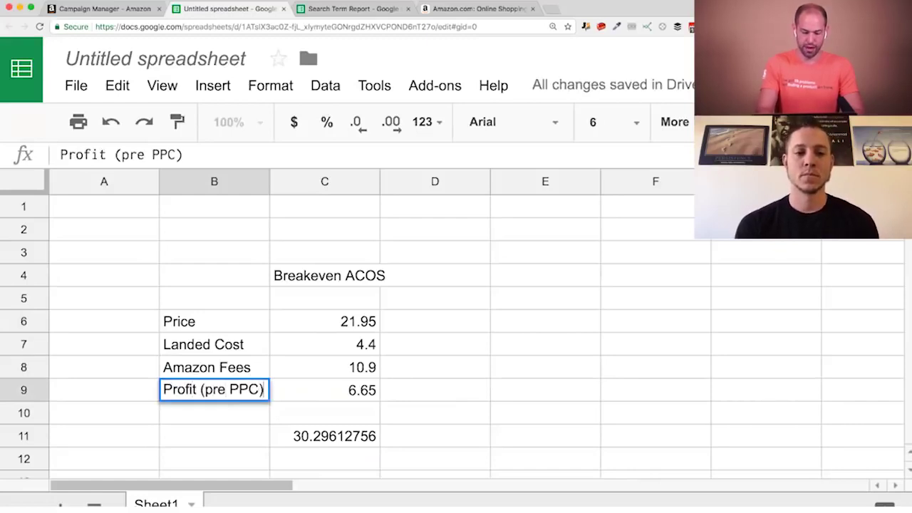
{"action": "key", "text": "Return"}
{"action": "left_click", "coordinate": [403, 354]}
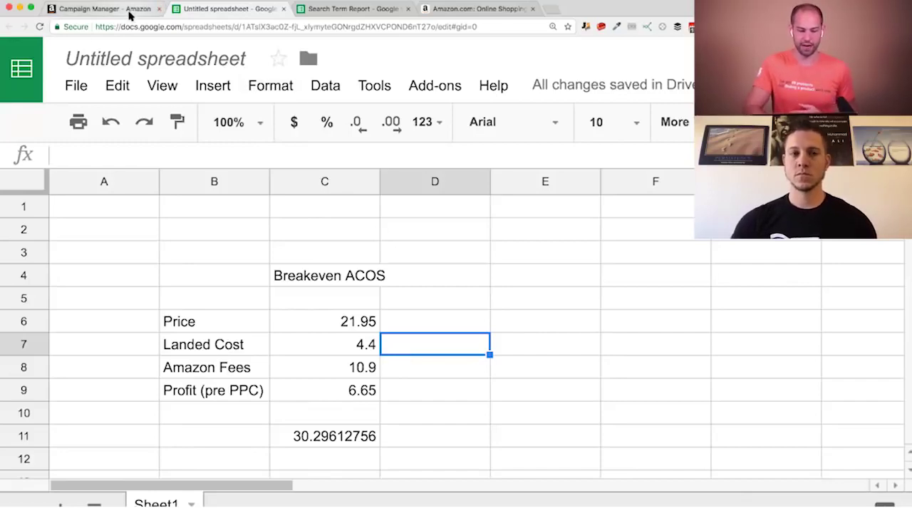
Look over the Sponsored Products campaigns in Amazon Seller Central and return to the breakeven spreadsheet.
{"action": "left_click", "coordinate": [107, 9]}
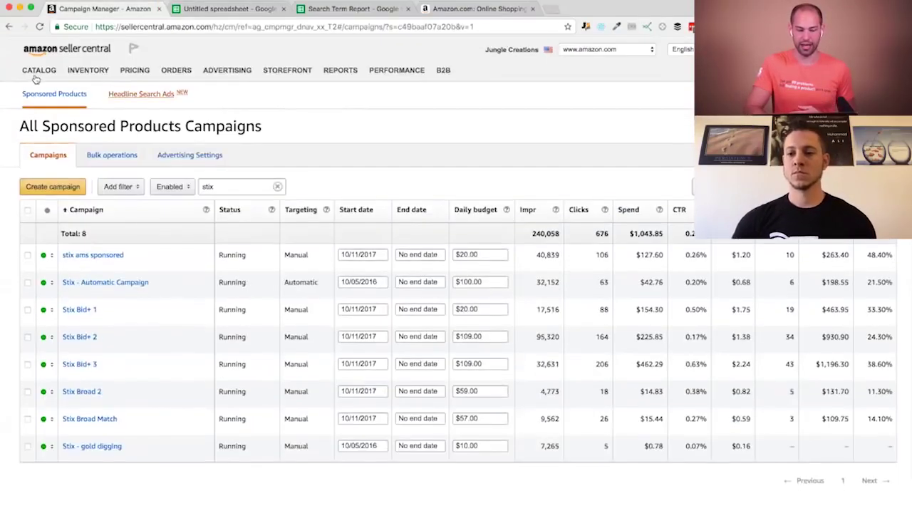
{"action": "mouse_move", "coordinate": [92, 71]}
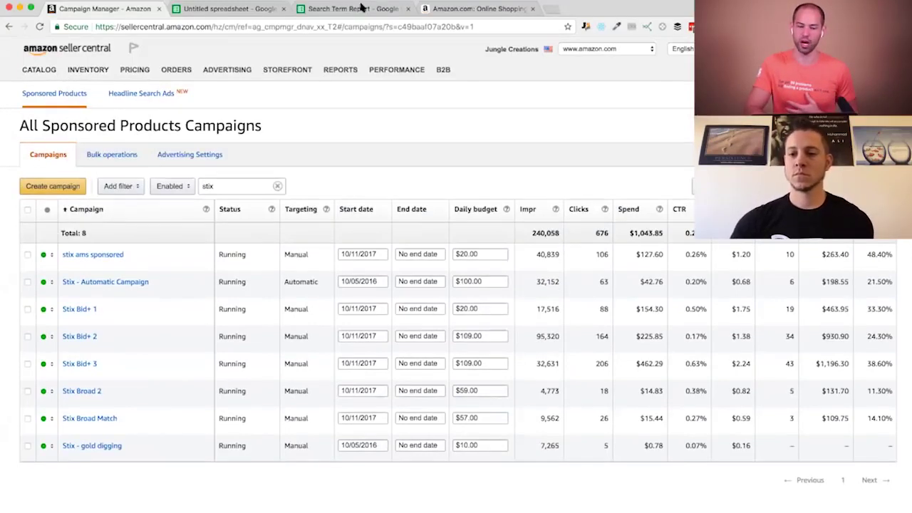
{"action": "left_click", "coordinate": [227, 8]}
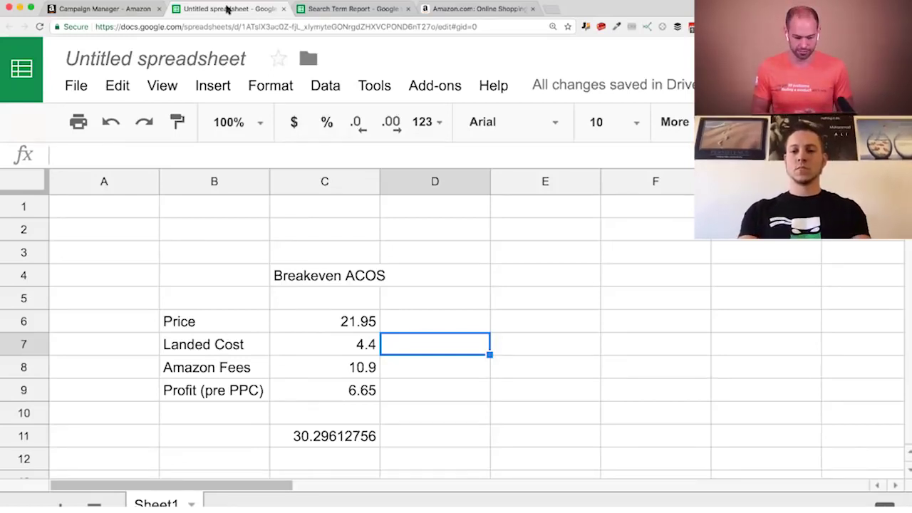
Enter the rounded breakeven ACOS of 30% in cell E11.
{"action": "left_click", "coordinate": [502, 435]}
{"action": "type", "text": "30%"}
{"action": "key", "text": "Return"}
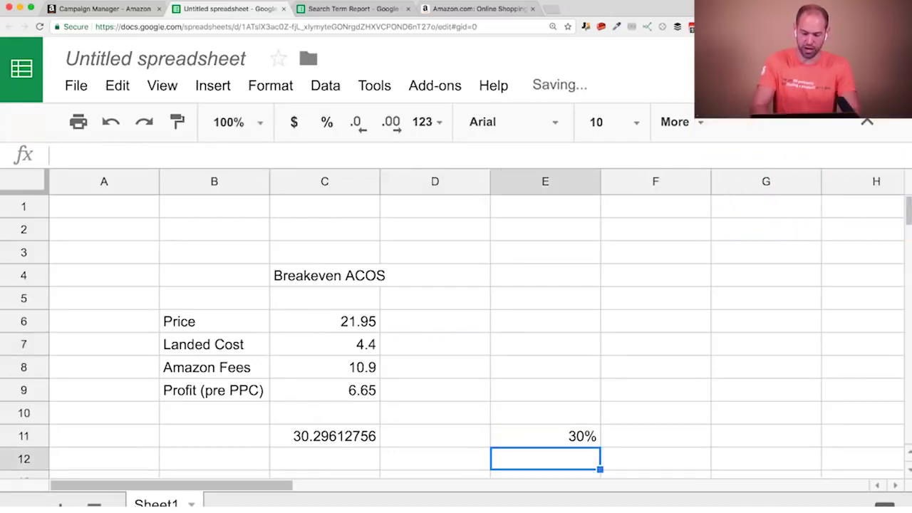
{"action": "left_click", "coordinate": [566, 439]}
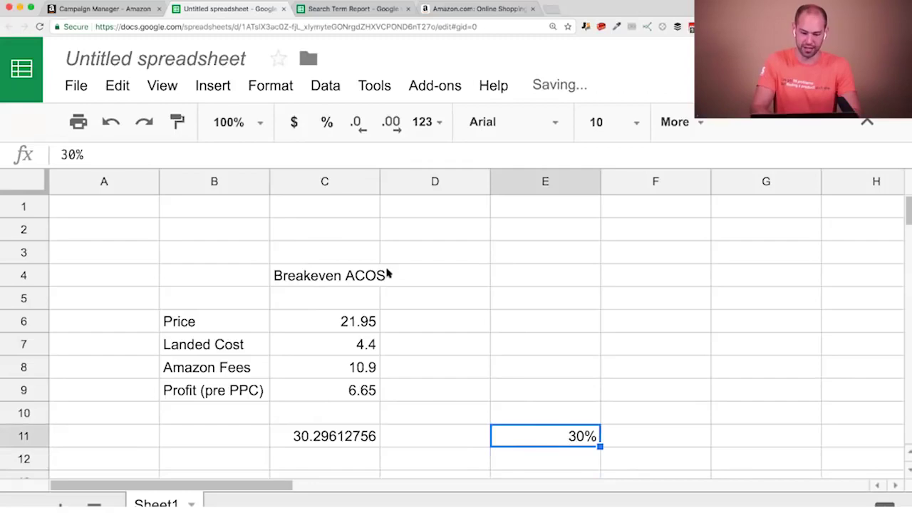
{"action": "key", "text": "super+minus"}
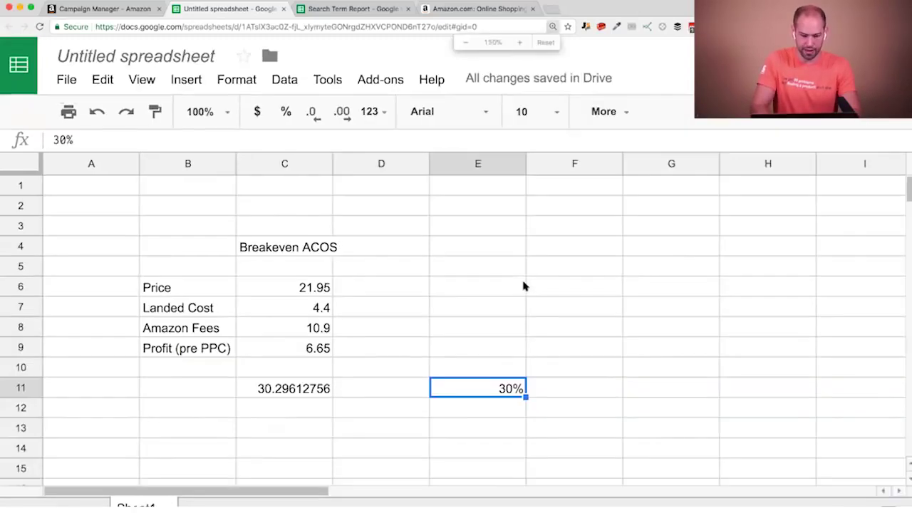
{"action": "key", "text": "super+minus"}
Switch to Amazon Seller Central and examine the ACoS of the stix ams sponsored and Stix - Automatic Campaign campaigns.
{"action": "left_click", "coordinate": [111, 10]}
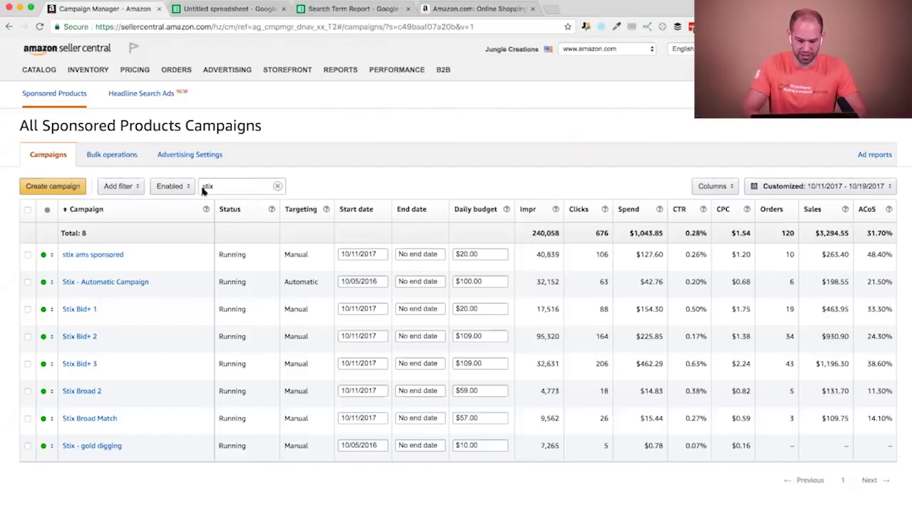
{"action": "key", "text": "super+plus"}
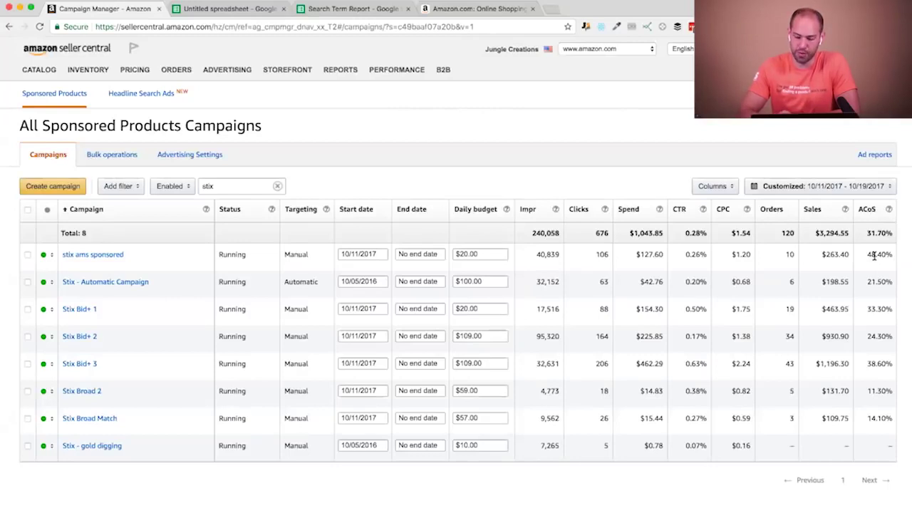
{"action": "mouse_move", "coordinate": [874, 256]}
{"action": "left_mouse_down"}
{"action": "mouse_move", "coordinate": [885, 274]}
{"action": "mouse_move", "coordinate": [877, 254]}
{"action": "left_mouse_up"}
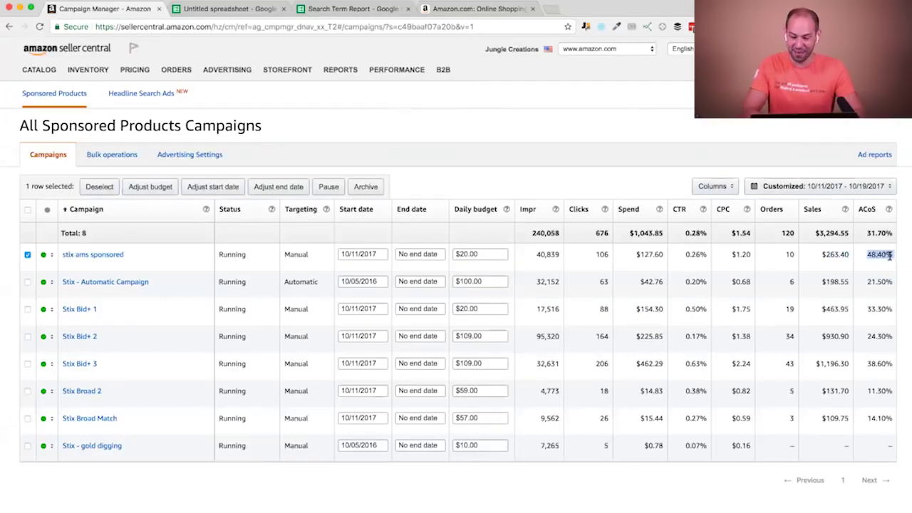
{"action": "left_click", "coordinate": [889, 257]}
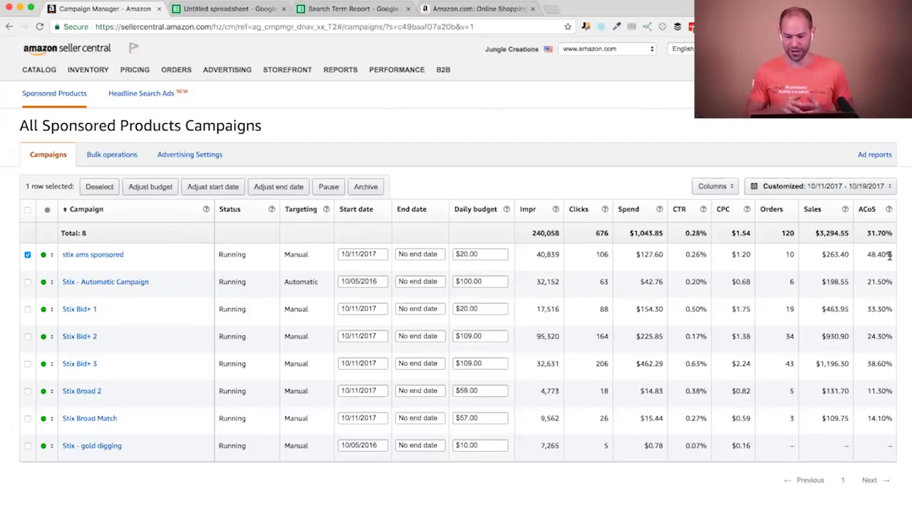
{"action": "left_click_drag", "start_coordinate": [866, 281], "coordinate": [904, 283]}
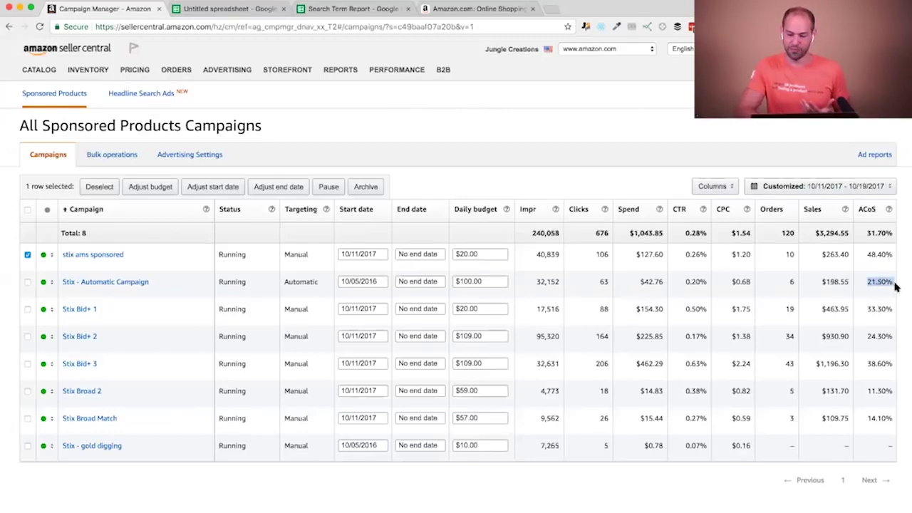
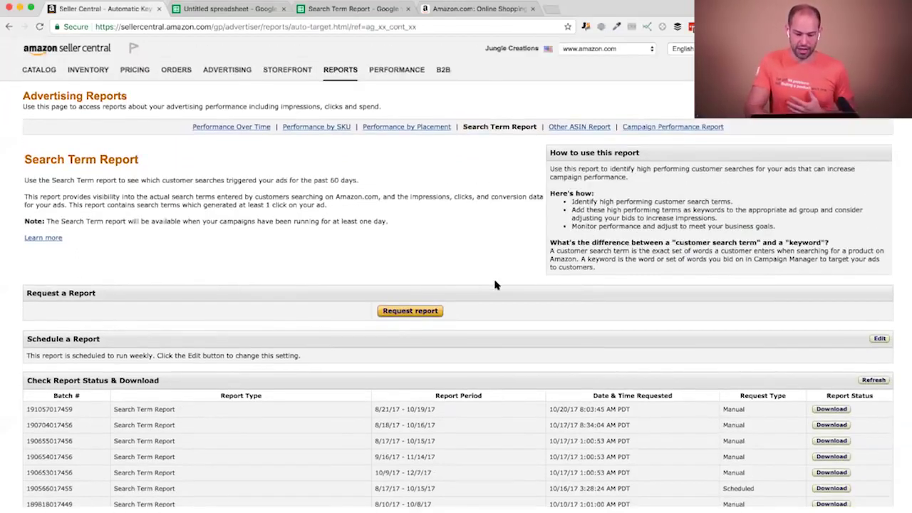
Look at the report request section of the Search Term Report page and switch back to the untitled Google Sheets spreadsheet.
{"action": "scroll", "coordinate": [495, 283], "scroll_direction": "down", "scroll_amount": 3}
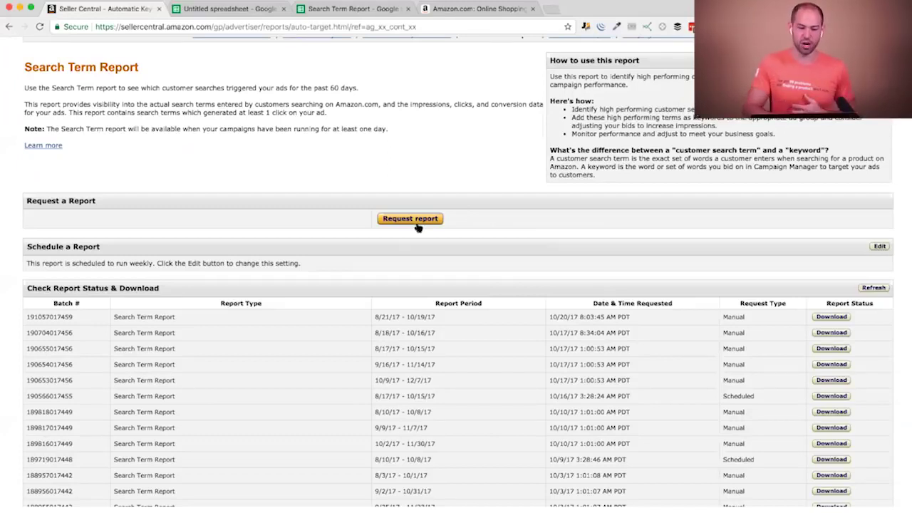
{"action": "left_click", "coordinate": [237, 10]}
{"action": "left_click", "coordinate": [57, 73]}
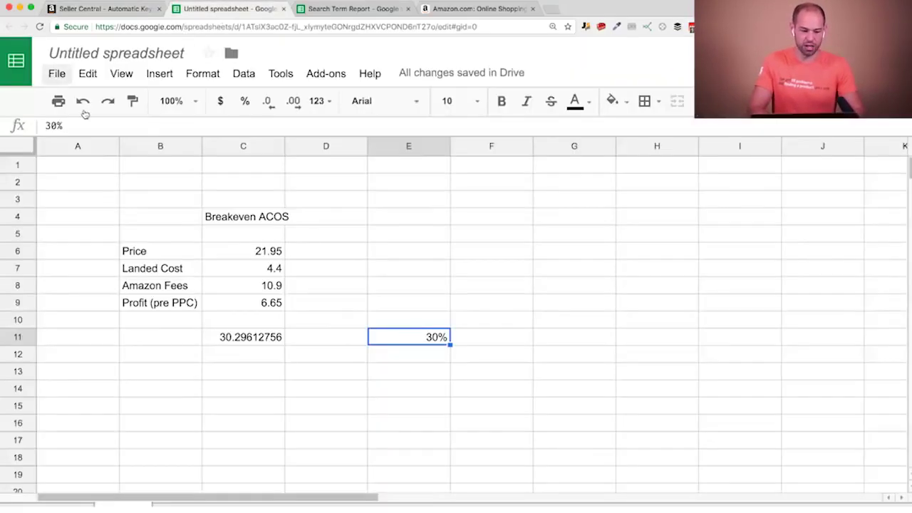
{"action": "mouse_move", "coordinate": [83, 133]}
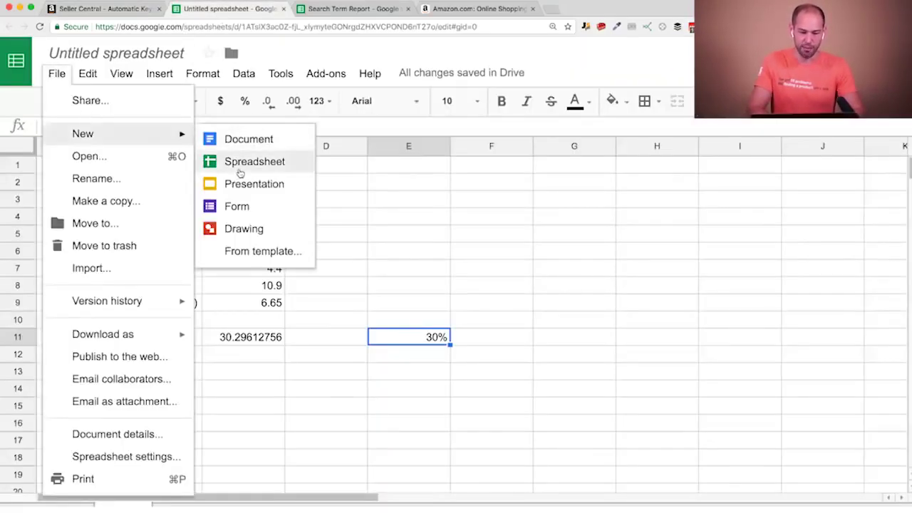
{"action": "left_click", "coordinate": [466, 250]}
Clear the whole breakeven calculation by deleting the contents of cells A1 to G21.
{"action": "key", "text": "super+minus"}
{"action": "key", "text": "super+minus"}
{"action": "key", "text": "super+minus"}
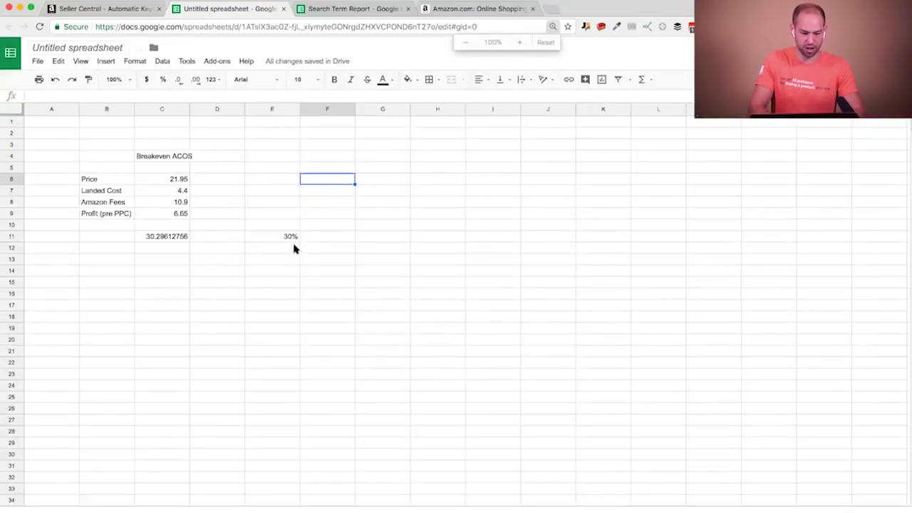
{"action": "left_click", "coordinate": [294, 249]}
{"action": "left_click_drag", "start_coordinate": [23, 108], "coordinate": [59, 258]}
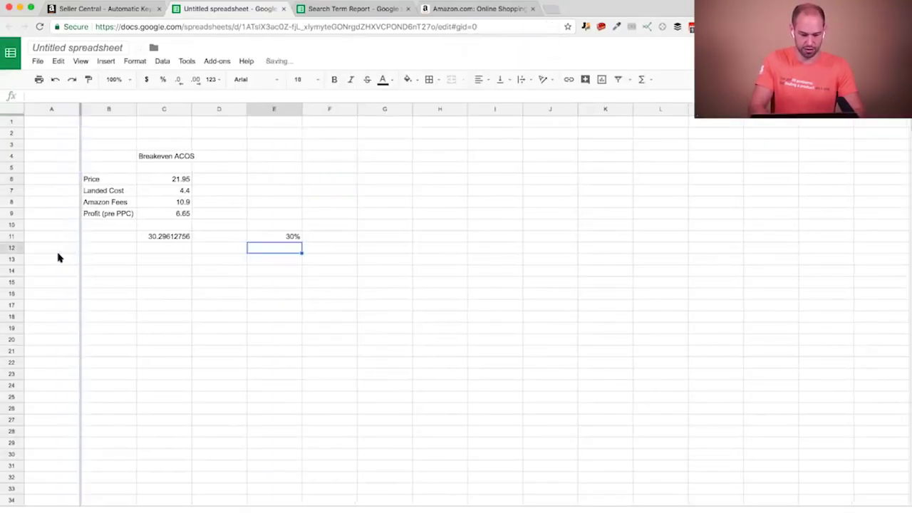
{"action": "left_click", "coordinate": [81, 153]}
{"action": "left_click_drag", "start_coordinate": [57, 122], "coordinate": [406, 356]}
{"action": "key", "text": "Delete"}
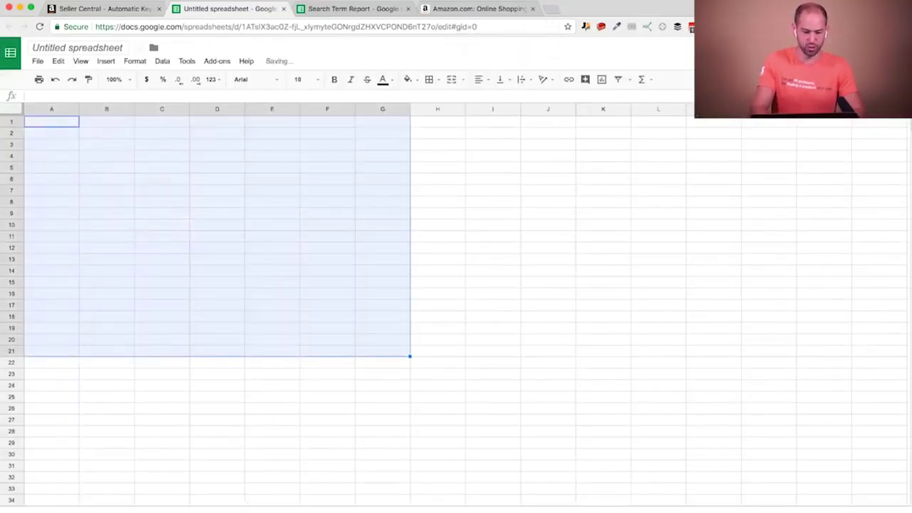
{"action": "left_click", "coordinate": [178, 304]}
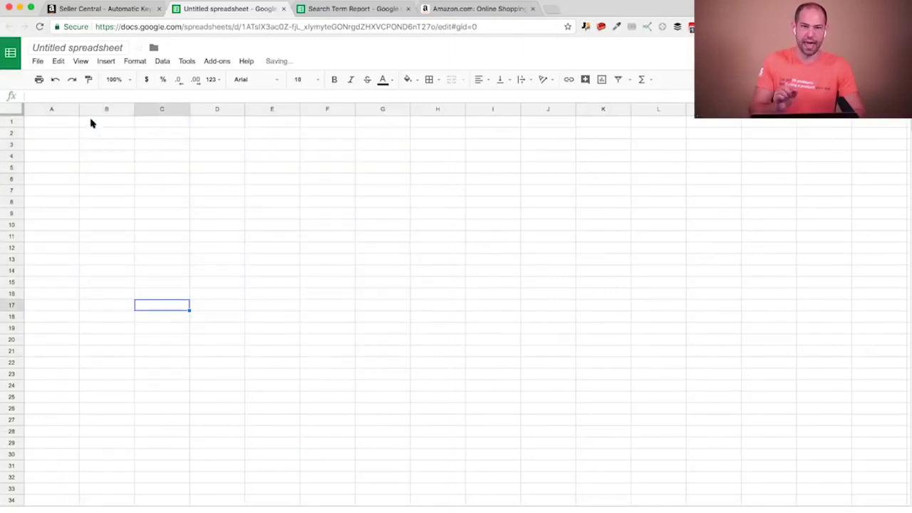
Import the uploaded file demo search term report.txt, replacing the current sheet and detecting the separator automatically.
{"action": "key", "text": "super+plus"}
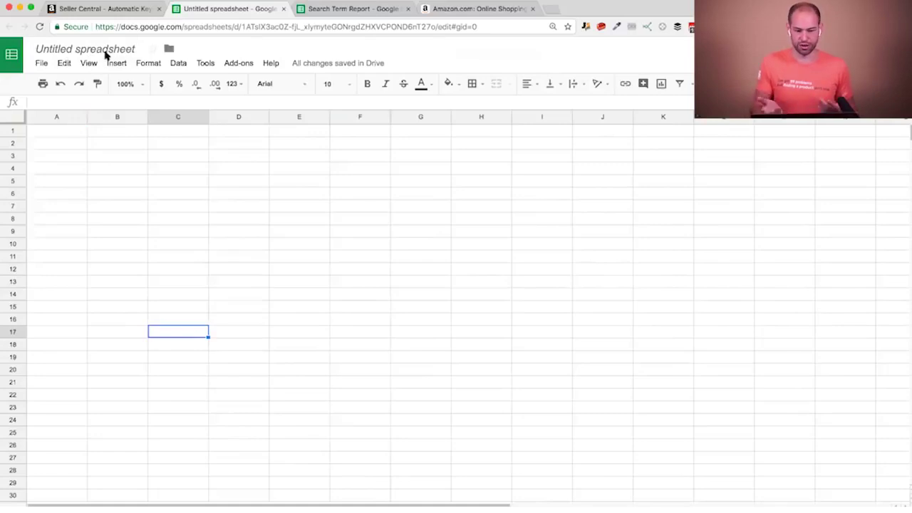
{"action": "left_click", "coordinate": [153, 160]}
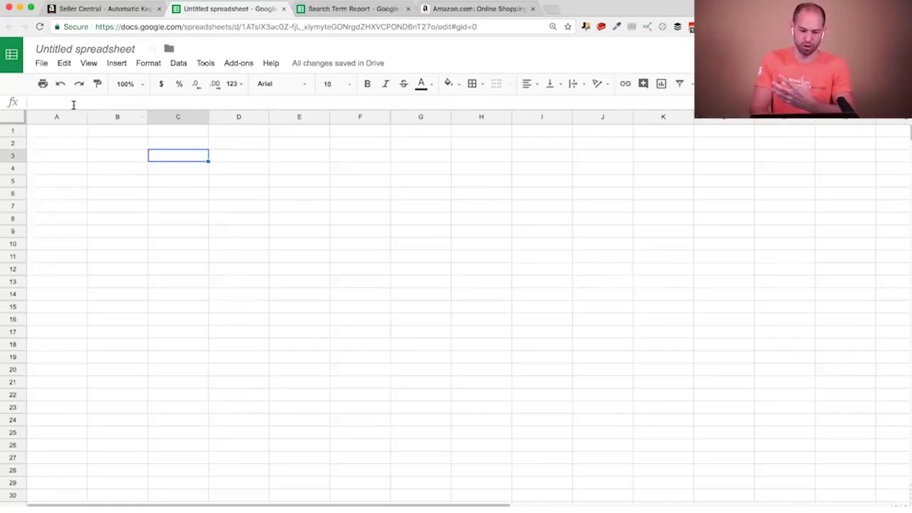
{"action": "left_click", "coordinate": [39, 70]}
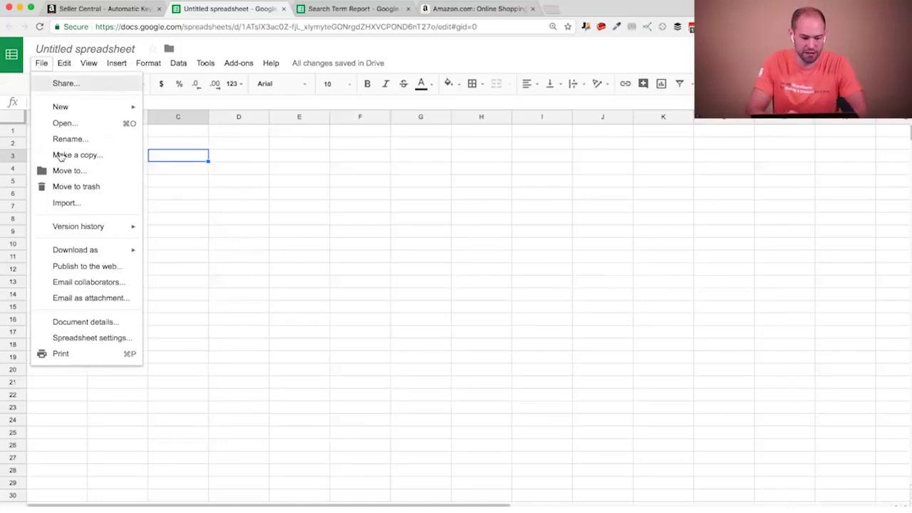
{"action": "left_click", "coordinate": [64, 202]}
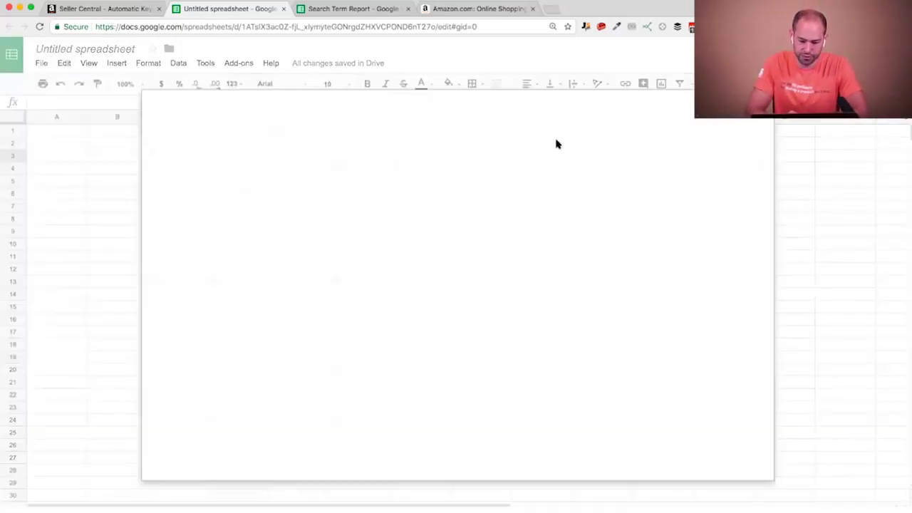
{"action": "left_click", "coordinate": [369, 137]}
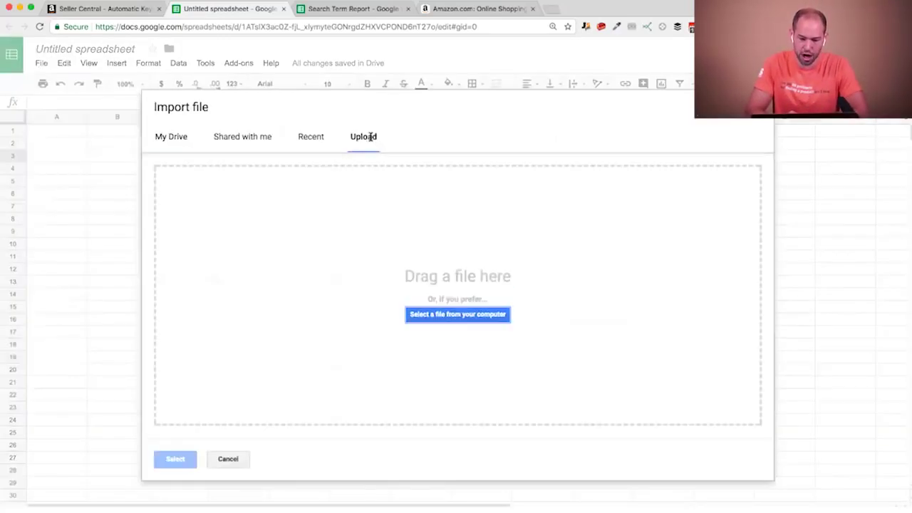
{"action": "left_click", "coordinate": [435, 318]}
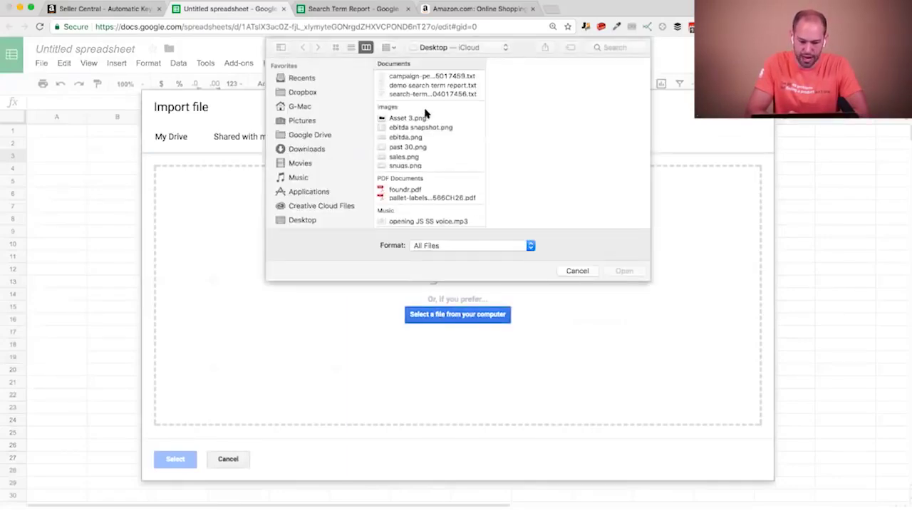
{"action": "left_click", "coordinate": [433, 86]}
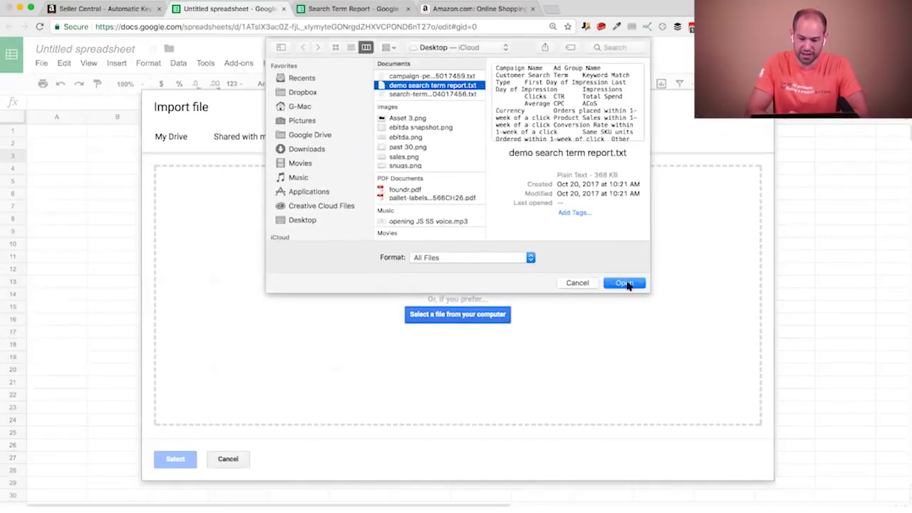
{"action": "left_click", "coordinate": [627, 284]}
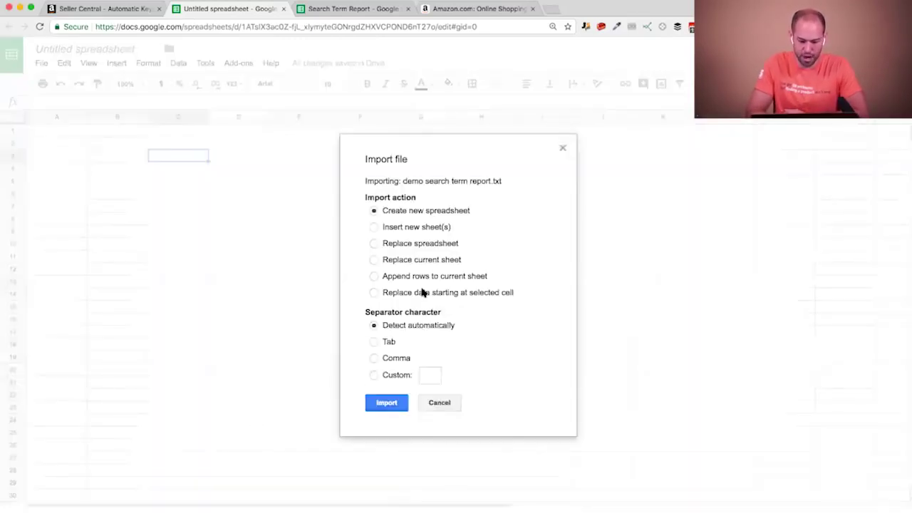
{"action": "left_click", "coordinate": [373, 261]}
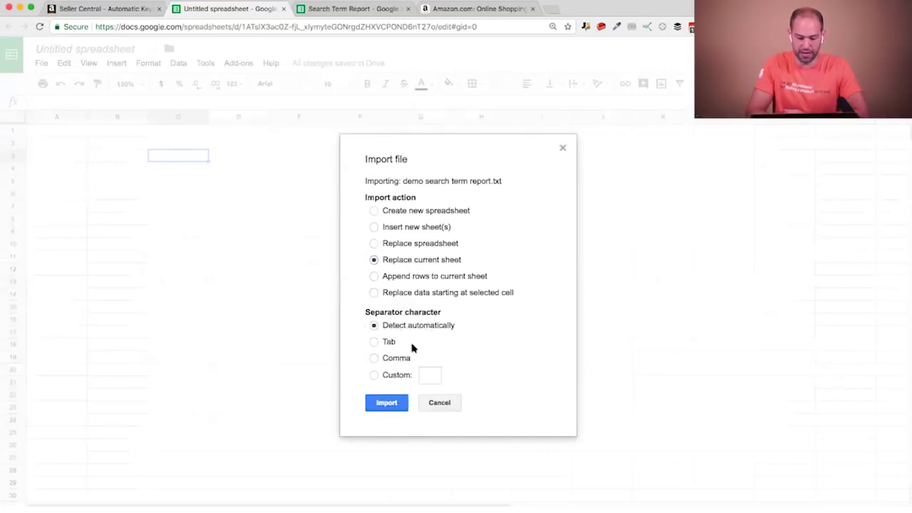
{"action": "left_click", "coordinate": [386, 403]}
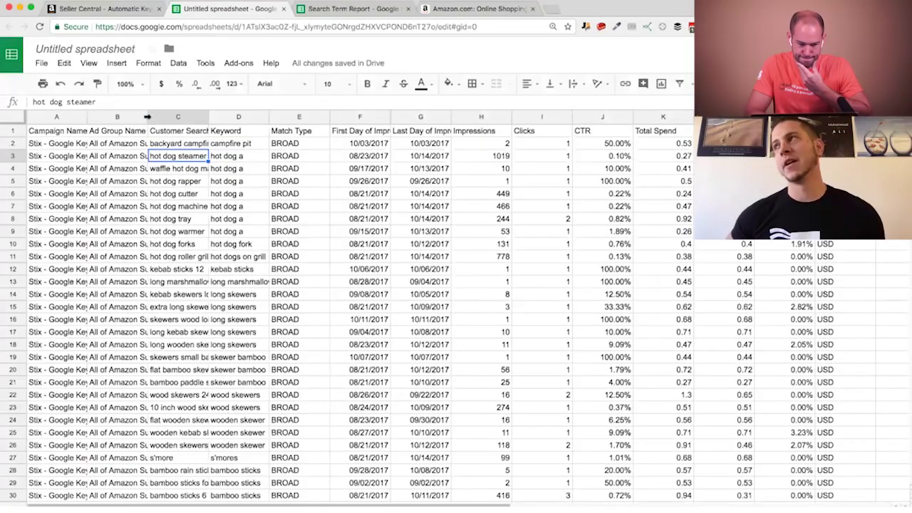
Widen the Campaign Name, Ad Group Name and Customer Search Term columns so that their entries can be read.
{"action": "left_click_drag", "start_coordinate": [85, 117], "coordinate": [159, 120]}
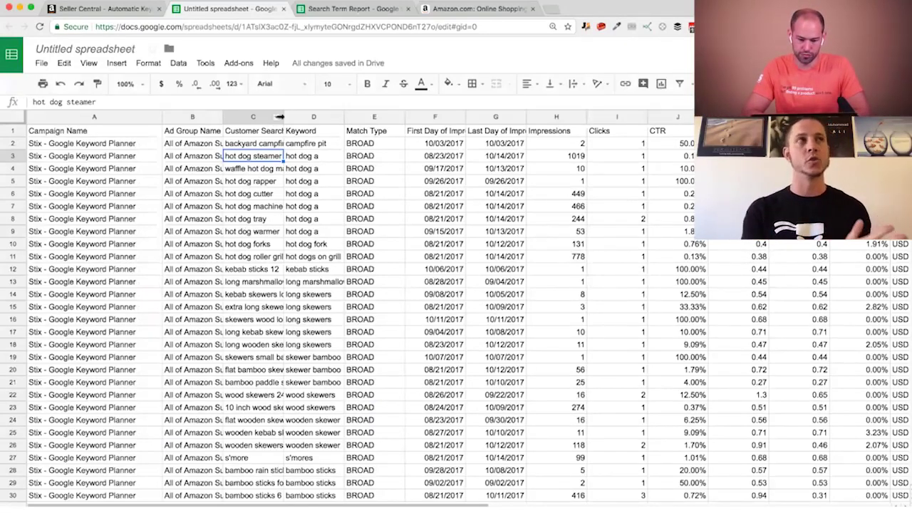
{"action": "left_click_drag", "start_coordinate": [283, 117], "coordinate": [318, 117]}
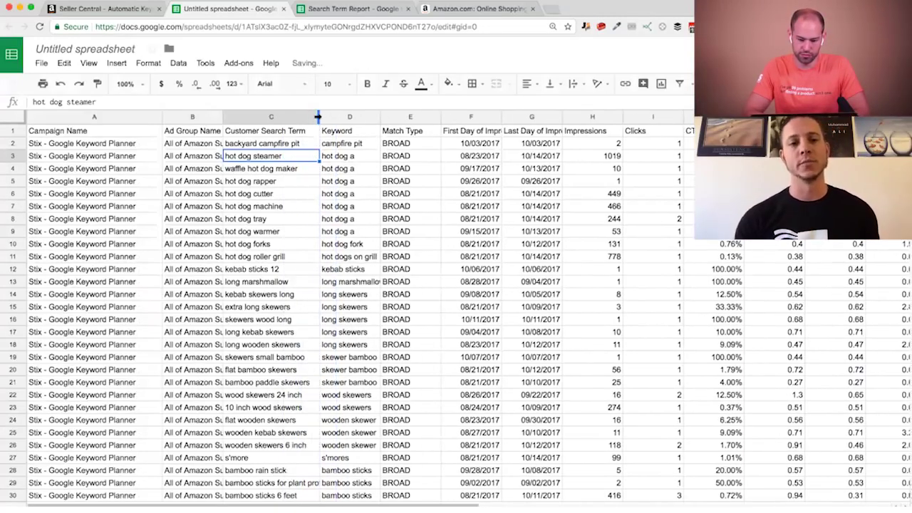
{"action": "mouse_move", "coordinate": [318, 116]}
{"action": "left_mouse_down"}
{"action": "mouse_move", "coordinate": [221, 116]}
{"action": "mouse_move", "coordinate": [332, 117]}
{"action": "left_mouse_up"}
{"action": "left_click", "coordinate": [292, 116]}
{"action": "left_click", "coordinate": [282, 203]}
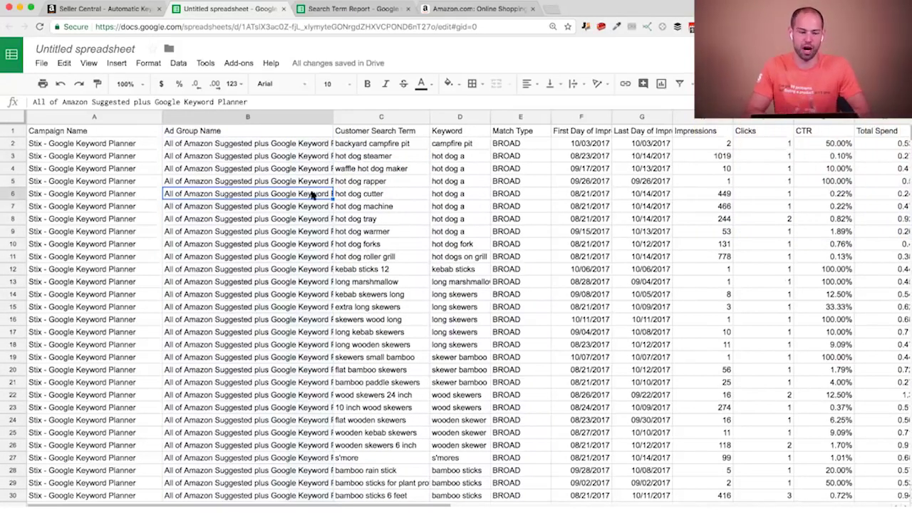
{"action": "left_click", "coordinate": [16, 131]}
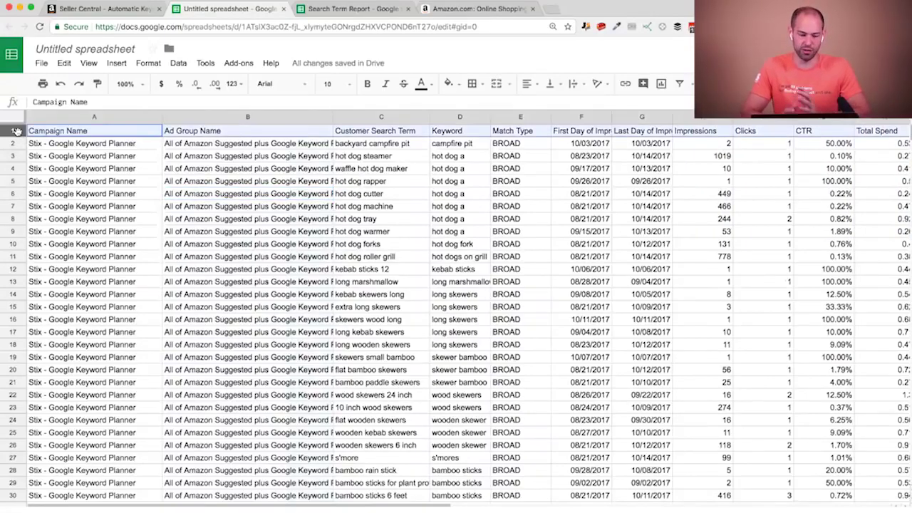
{"action": "scroll", "coordinate": [309, 182], "scroll_direction": "right", "scroll_amount": 5}
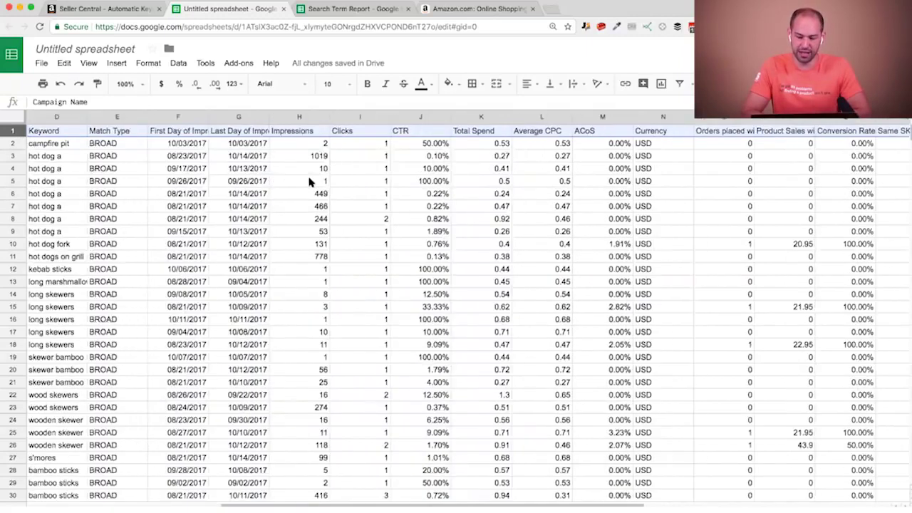
{"action": "scroll", "coordinate": [309, 183], "scroll_direction": "left", "scroll_amount": 5}
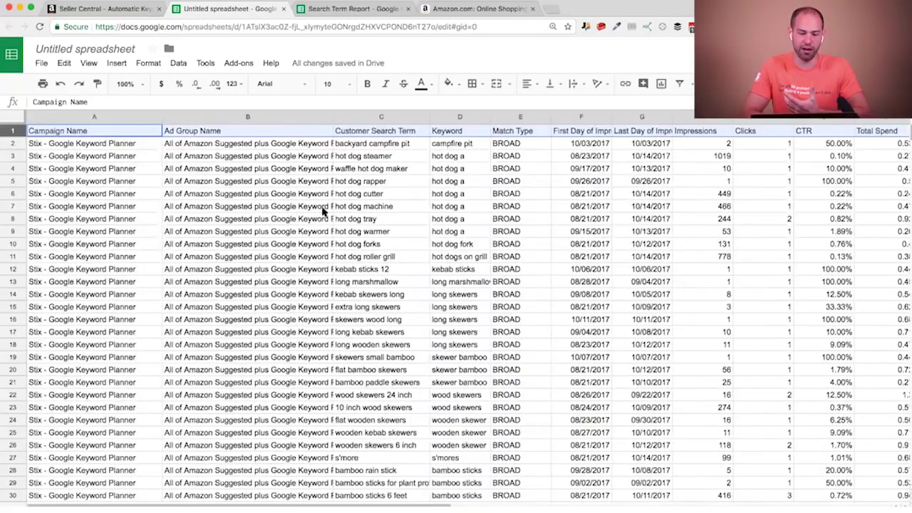
{"action": "left_click_drag", "start_coordinate": [333, 117], "coordinate": [362, 157]}
{"action": "left_click", "coordinate": [80, 181]}
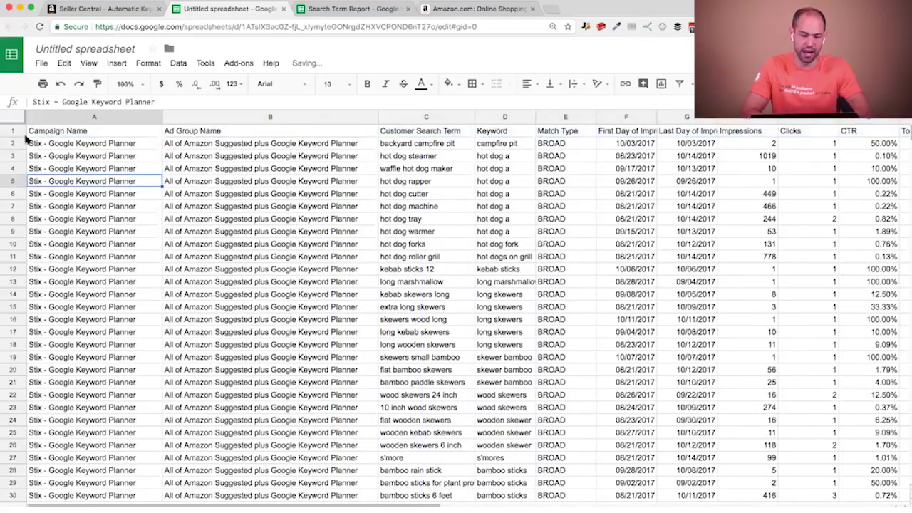
Add a filter to the heading row and open the filter options of the Campaign Name column.
{"action": "left_click", "coordinate": [14, 131]}
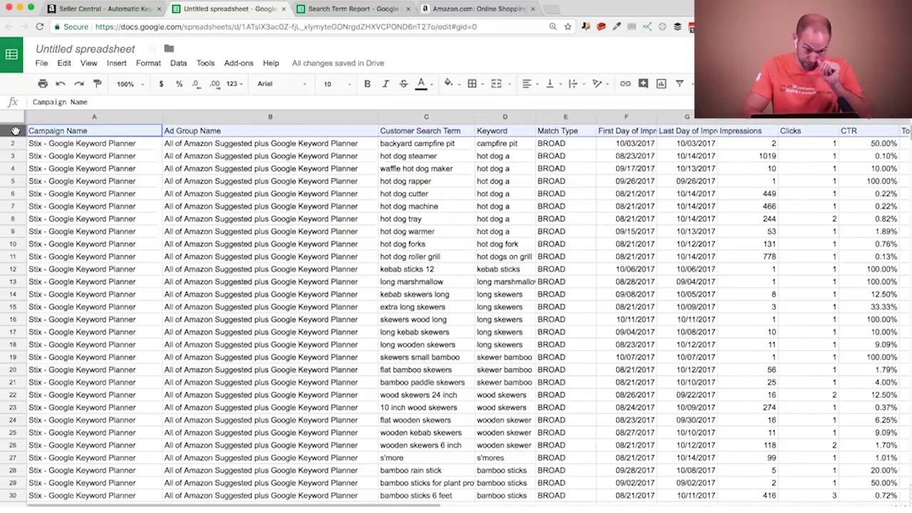
{"action": "left_click", "coordinate": [178, 64]}
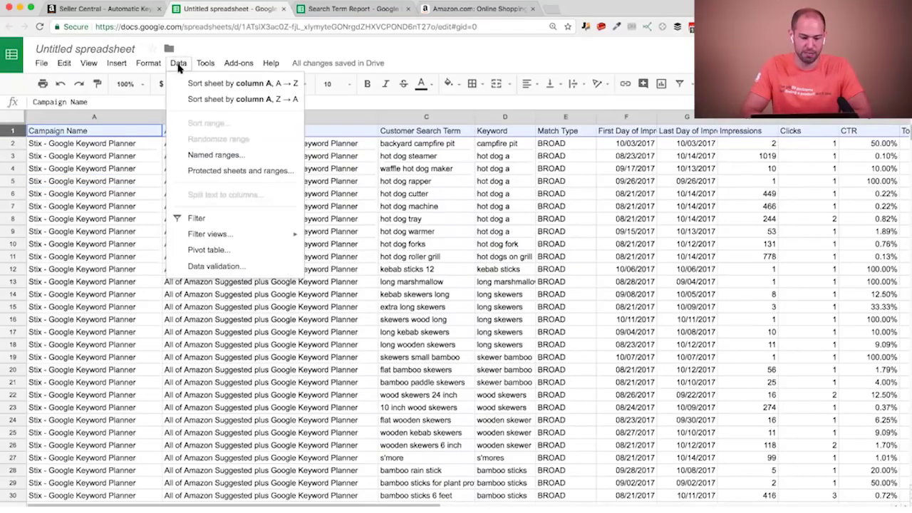
{"action": "left_click", "coordinate": [201, 219]}
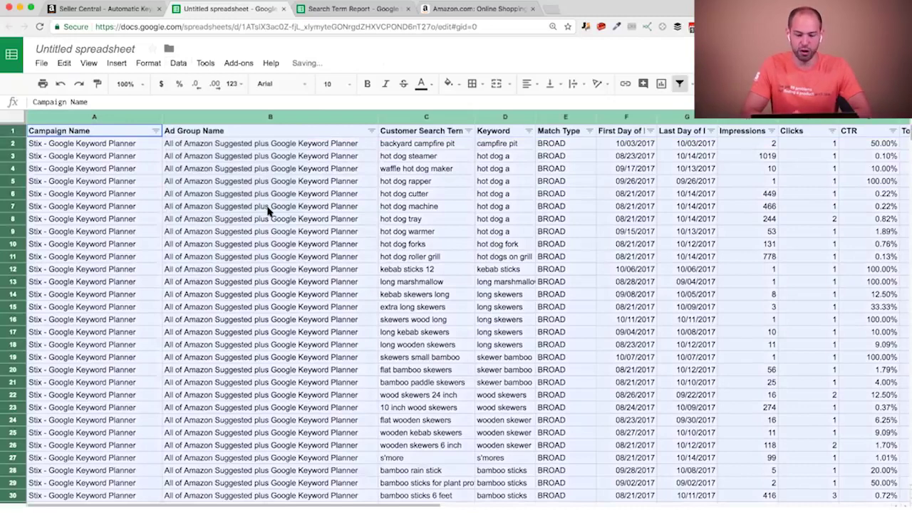
{"action": "left_click", "coordinate": [270, 210]}
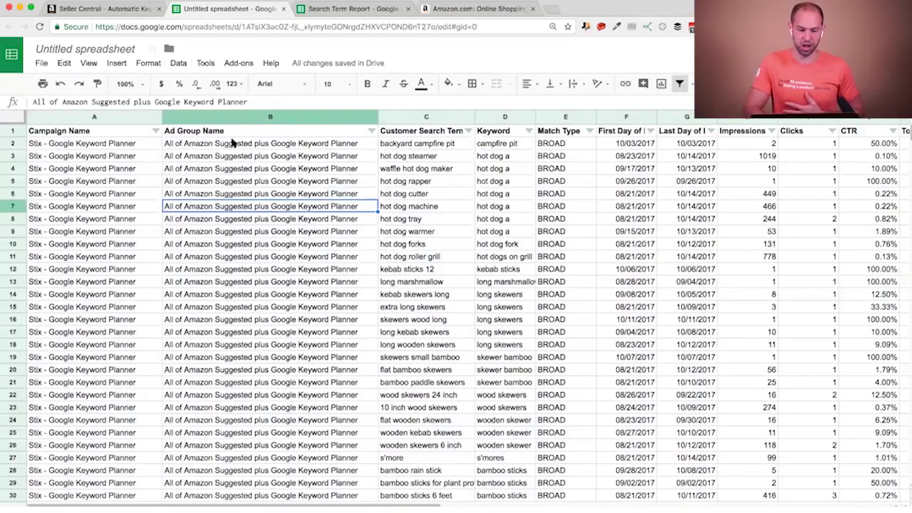
{"action": "left_click", "coordinate": [155, 132]}
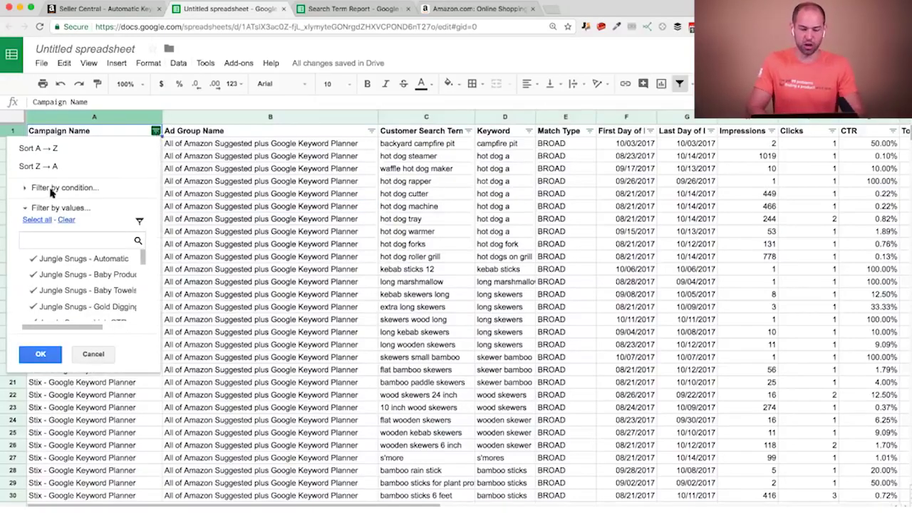
{"action": "left_click", "coordinate": [25, 189]}
{"action": "left_click", "coordinate": [99, 206]}
{"action": "left_click", "coordinate": [45, 205]}
{"action": "left_click", "coordinate": [28, 187]}
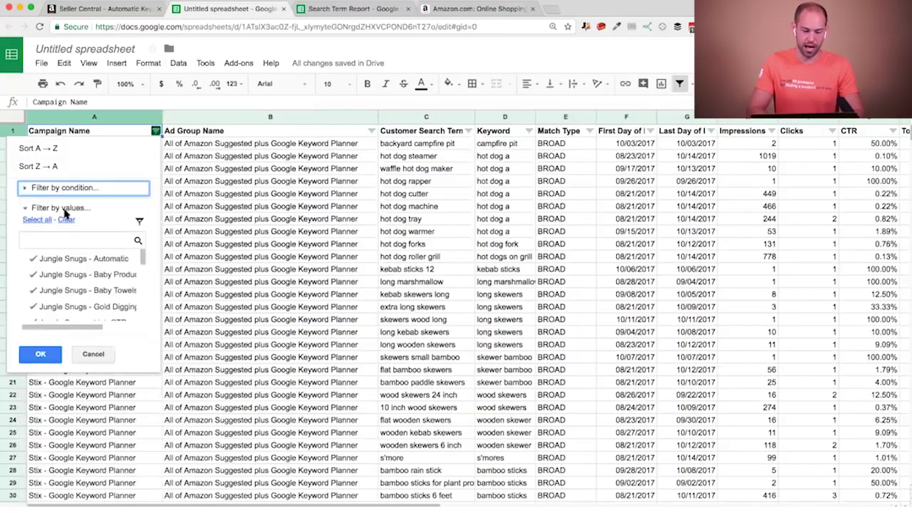
Filter the Campaign Name column to exclude the Jungle Snugs campaigns, Manual Phrase 2, Stix - exact high CPC and Stix - Google Keyword Planner.
{"action": "scroll", "coordinate": [112, 276], "scroll_direction": "down", "scroll_amount": 3}
{"action": "scroll", "coordinate": [113, 276], "scroll_direction": "up", "scroll_amount": 3}
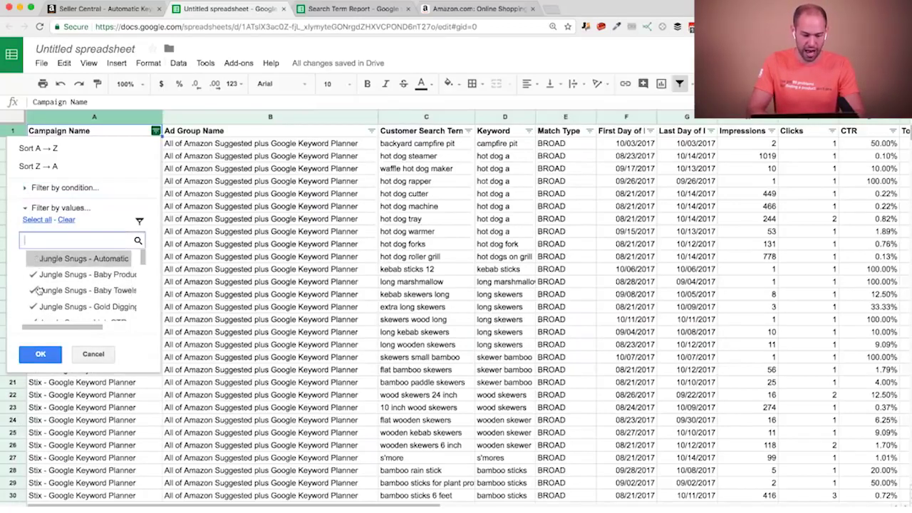
{"action": "scroll", "coordinate": [43, 281], "scroll_direction": "down", "scroll_amount": 2}
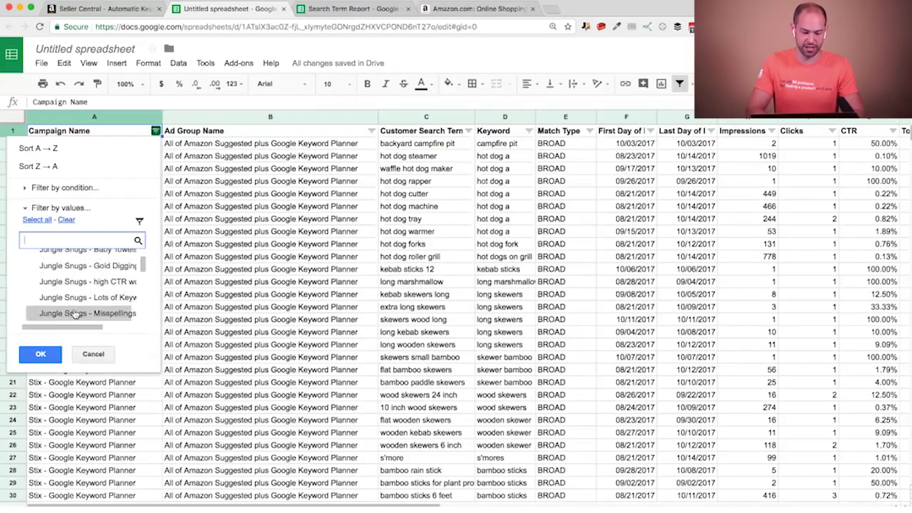
{"action": "scroll", "coordinate": [77, 306], "scroll_direction": "up", "scroll_amount": 1}
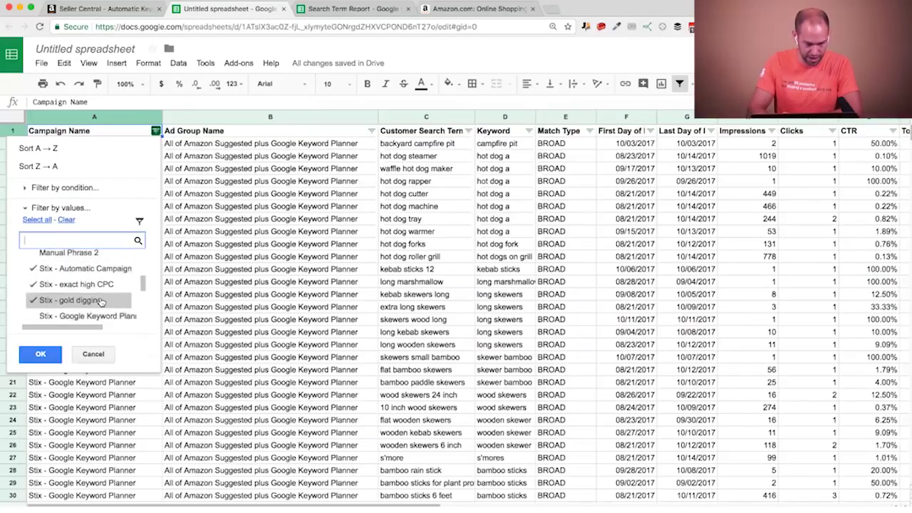
{"action": "left_click", "coordinate": [93, 284]}
{"action": "scroll", "coordinate": [93, 299], "scroll_direction": "up", "scroll_amount": 2}
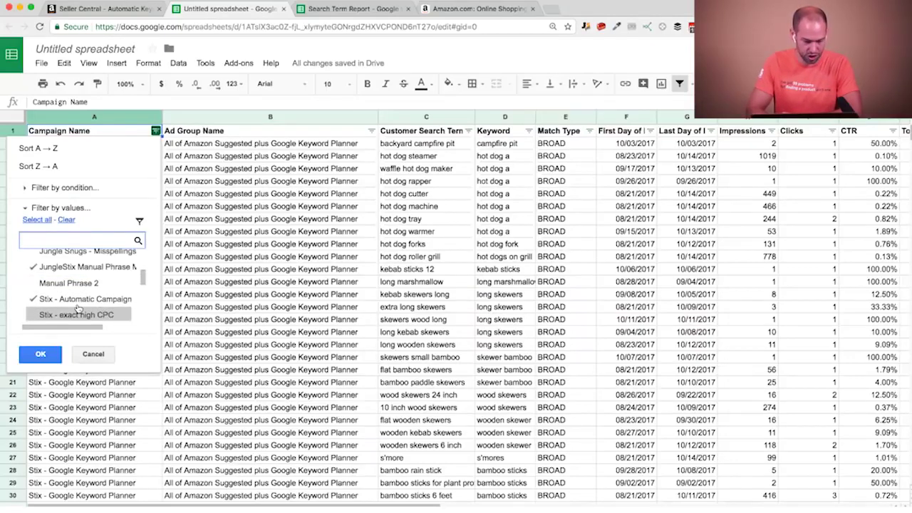
{"action": "left_click", "coordinate": [47, 359]}
{"action": "left_click", "coordinate": [235, 283]}
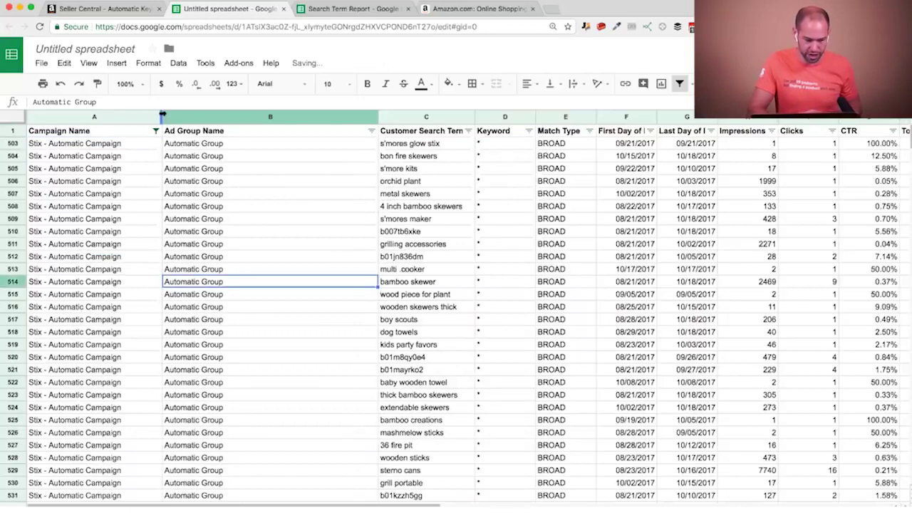
Check the filtered campaign rows and adjust the columns: slightly narrower Campaign Name, much narrower Ad Group Name and wider Customer Search Term.
{"action": "left_click_drag", "start_coordinate": [168, 114], "coordinate": [181, 114]}
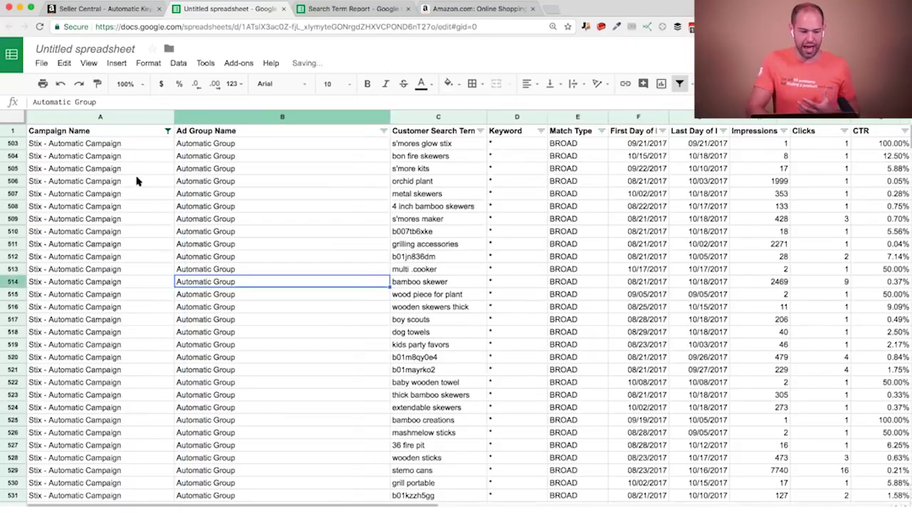
{"action": "scroll", "coordinate": [137, 181], "scroll_direction": "down", "scroll_amount": 20}
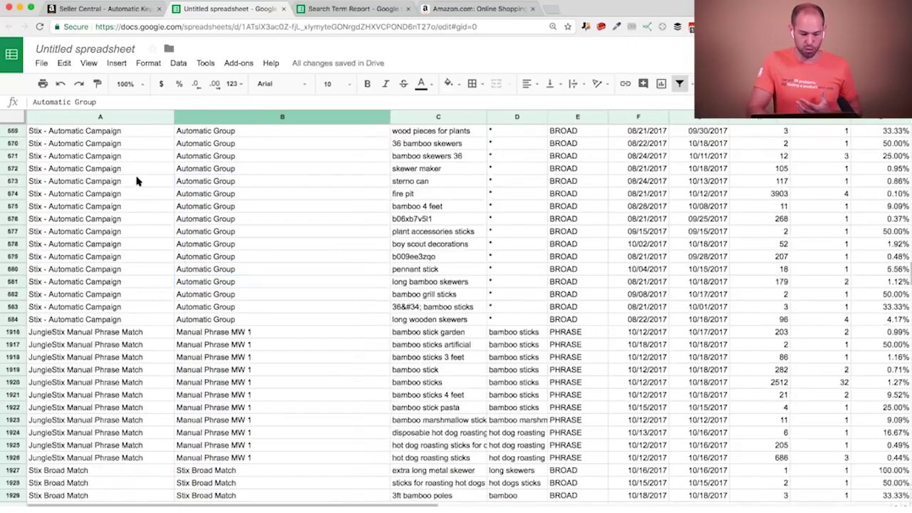
{"action": "scroll", "coordinate": [137, 181], "scroll_direction": "down", "scroll_amount": 20}
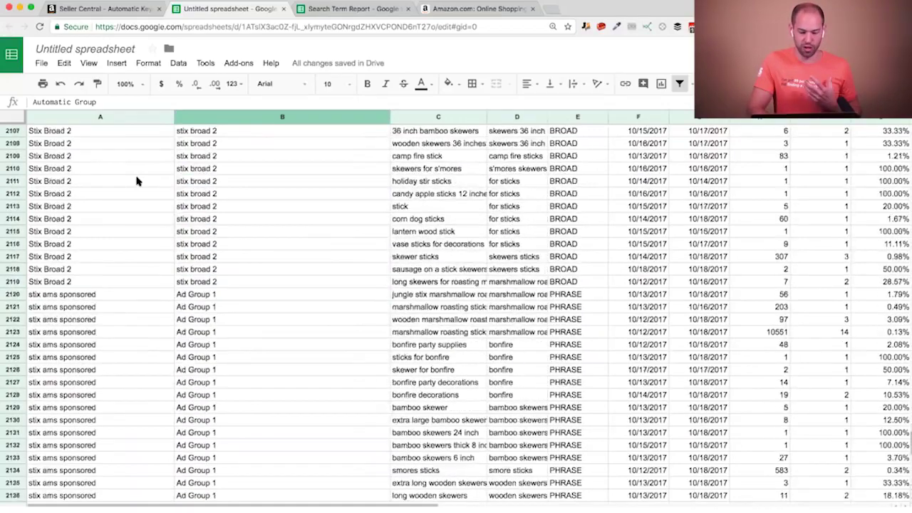
{"action": "scroll", "coordinate": [138, 181], "scroll_direction": "down", "scroll_amount": 10}
{"action": "scroll", "coordinate": [138, 181], "scroll_direction": "up", "scroll_amount": 20}
{"action": "scroll", "coordinate": [137, 181], "scroll_direction": "up", "scroll_amount": 8}
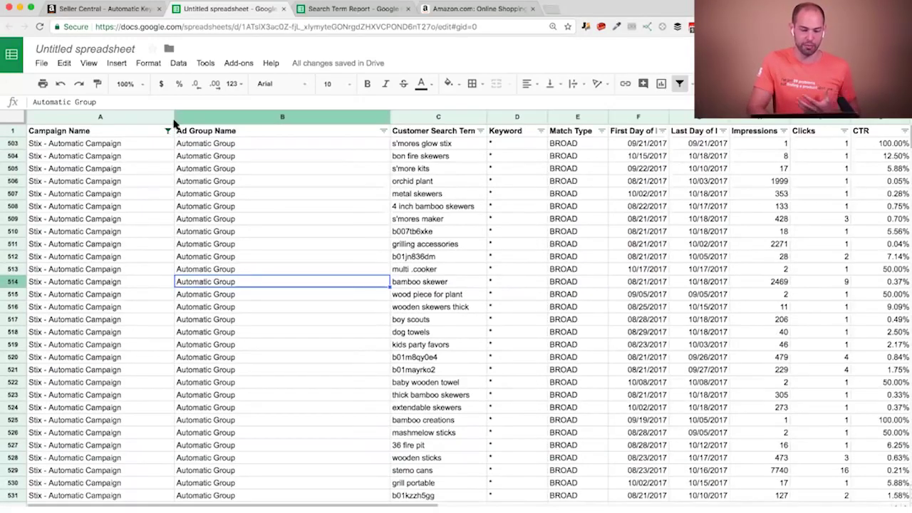
{"action": "left_click_drag", "start_coordinate": [159, 119], "coordinate": [159, 119]}
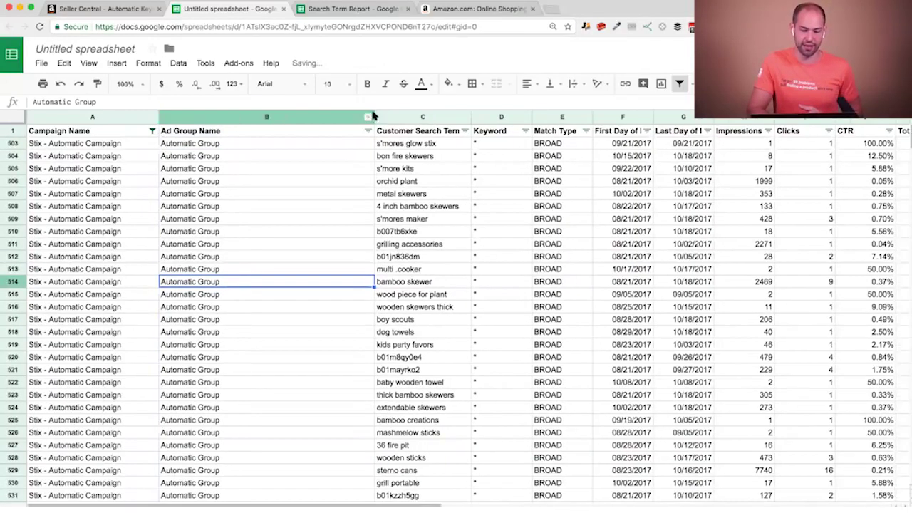
{"action": "left_click_drag", "start_coordinate": [374, 116], "coordinate": [271, 116]}
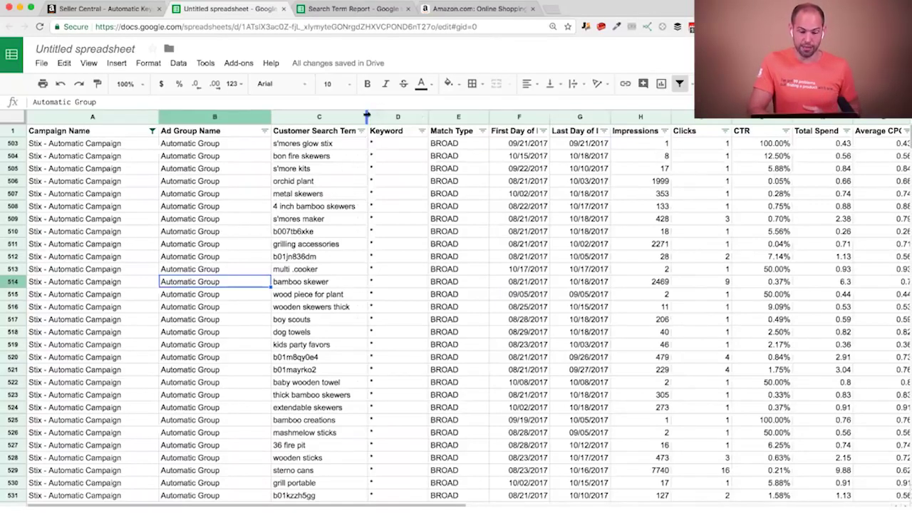
{"action": "left_click_drag", "start_coordinate": [367, 116], "coordinate": [384, 118]}
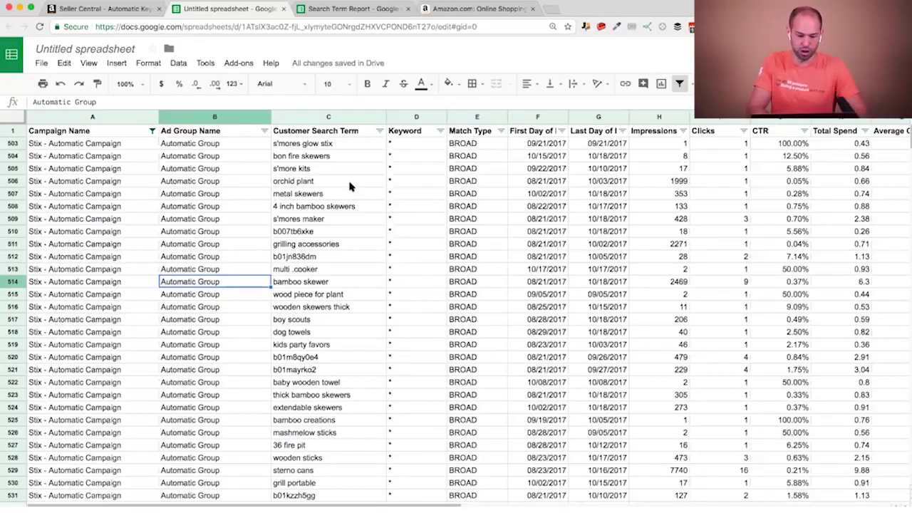
Freeze the heading row of the search term report so that it stays in view above the data.
{"action": "scroll", "coordinate": [349, 221], "scroll_direction": "down", "scroll_amount": 15}
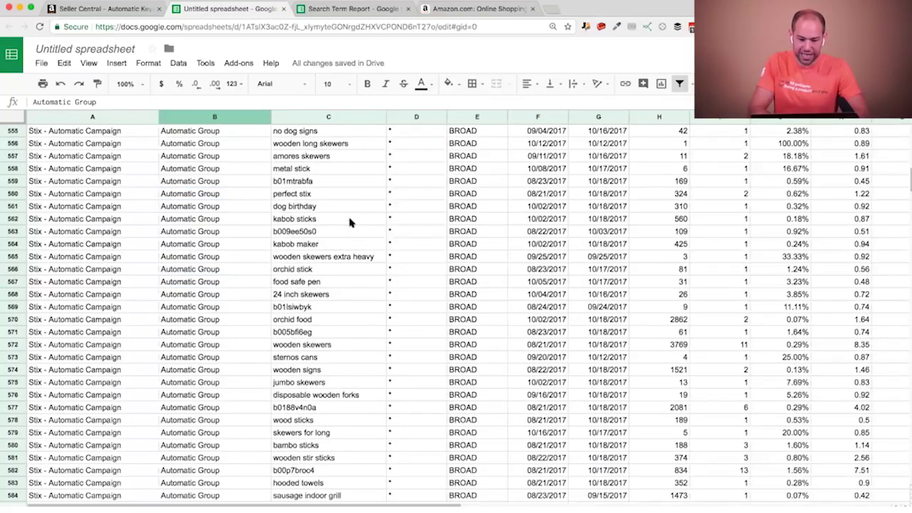
{"action": "scroll", "coordinate": [349, 221], "scroll_direction": "down", "scroll_amount": 5}
{"action": "scroll", "coordinate": [349, 221], "scroll_direction": "up", "scroll_amount": 20}
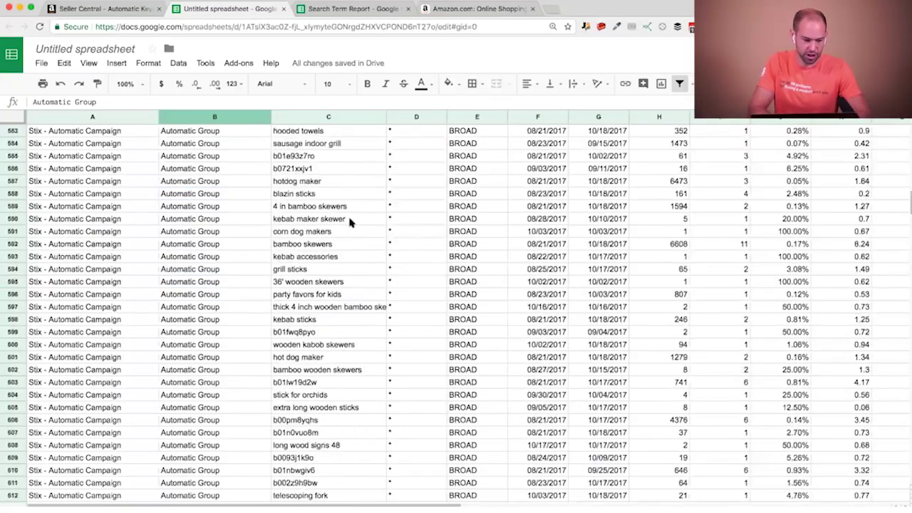
{"action": "left_click", "coordinate": [14, 131]}
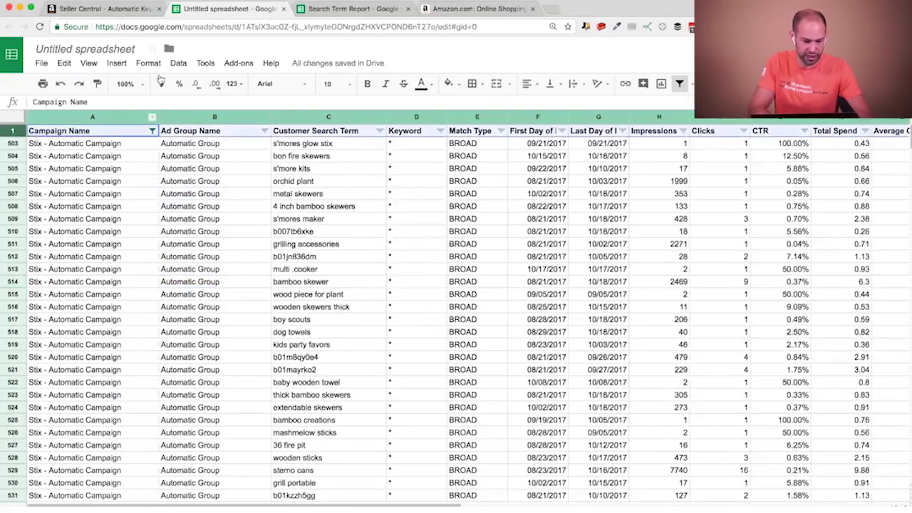
{"action": "left_click", "coordinate": [89, 63]}
{"action": "mouse_move", "coordinate": [168, 87]}
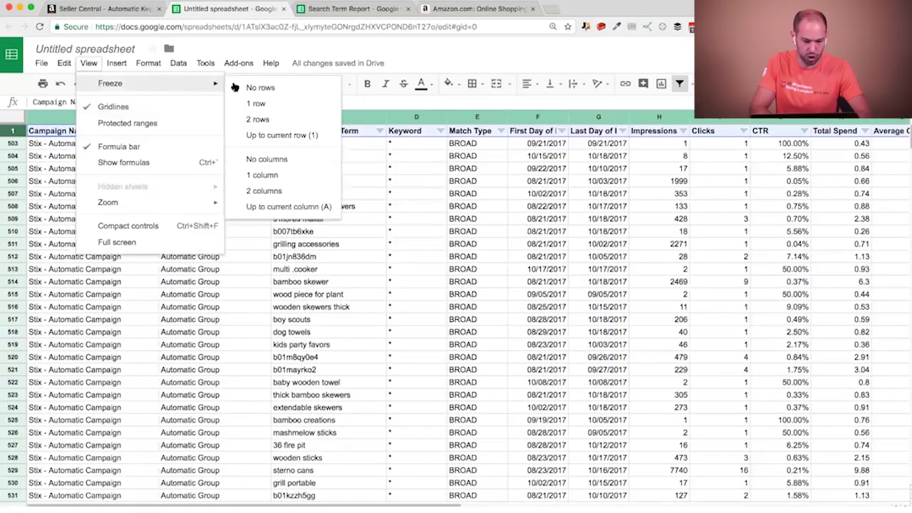
{"action": "left_click", "coordinate": [277, 114]}
{"action": "left_click", "coordinate": [378, 218]}
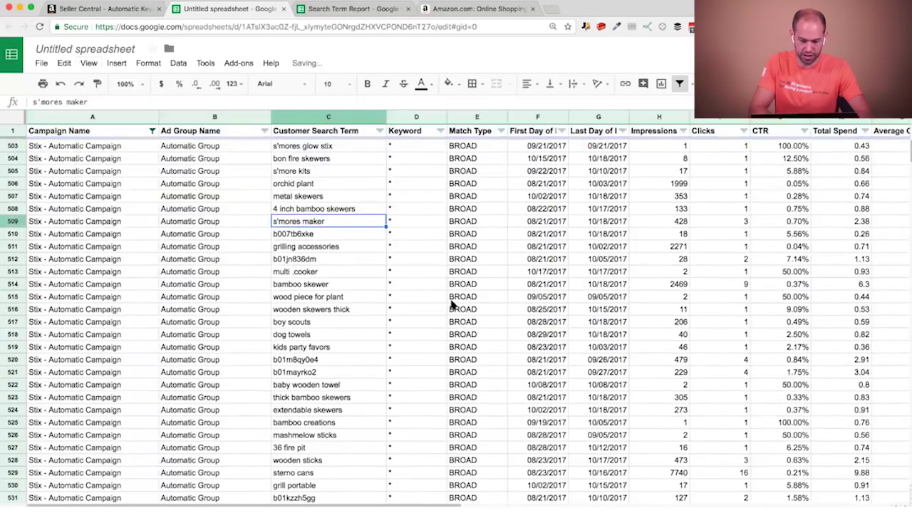
Examine the keywords and match types of the JungleStix Manual Phrase Match rows, especially the bamboo sticks keyword in row 1920.
{"action": "scroll", "coordinate": [452, 304], "scroll_direction": "down", "scroll_amount": 13}
{"action": "scroll", "coordinate": [452, 303], "scroll_direction": "down", "scroll_amount": 20}
{"action": "scroll", "coordinate": [410, 154], "scroll_direction": "up", "scroll_amount": 5}
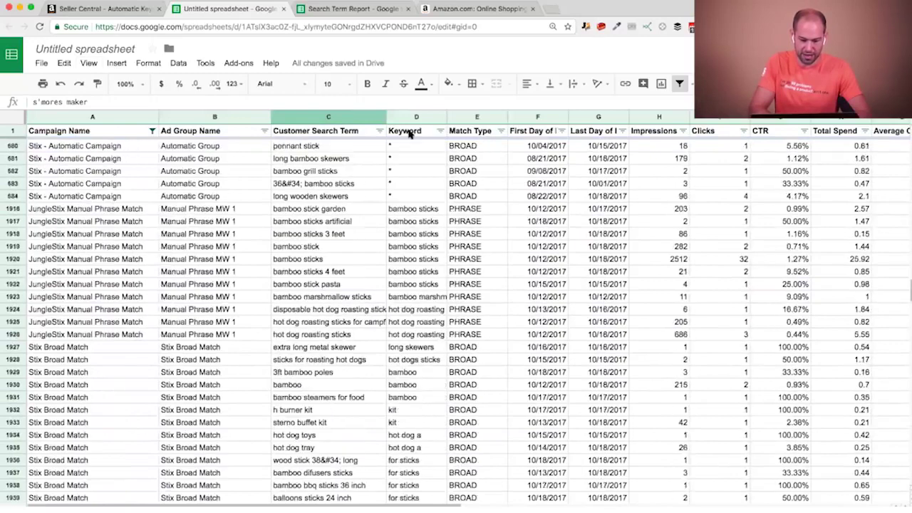
{"action": "left_click", "coordinate": [428, 211]}
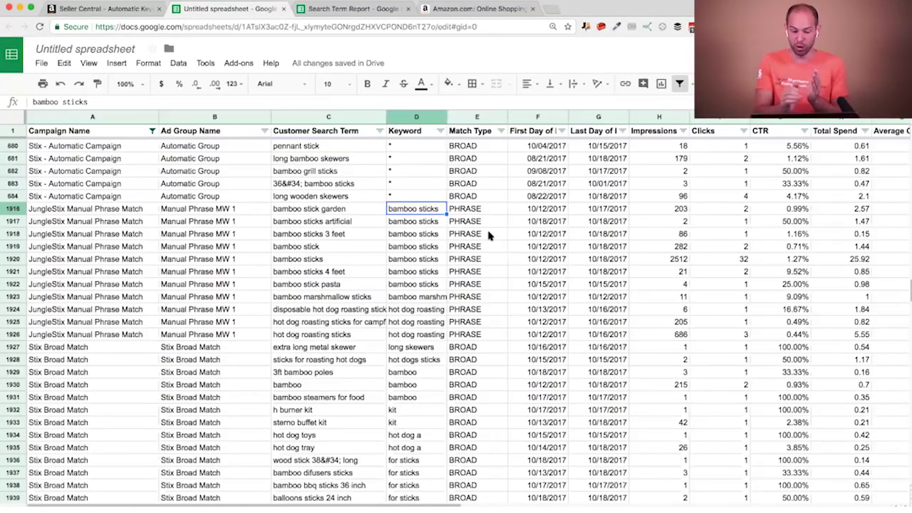
{"action": "left_click", "coordinate": [430, 261]}
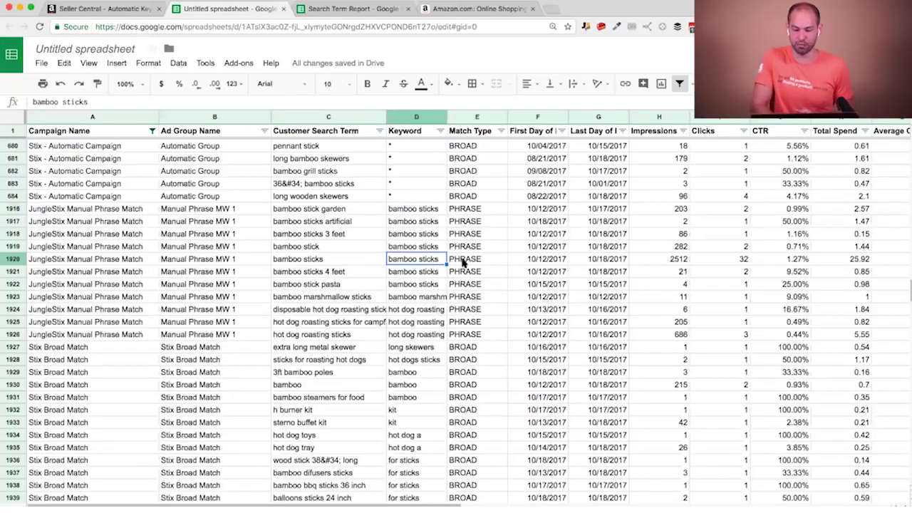
{"action": "left_click_drag", "start_coordinate": [464, 261], "coordinate": [429, 261]}
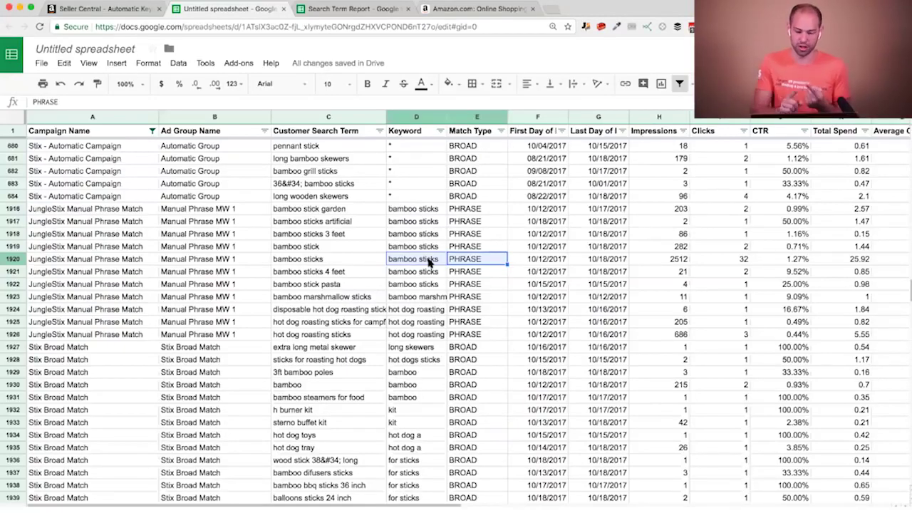
{"action": "left_click", "coordinate": [431, 263]}
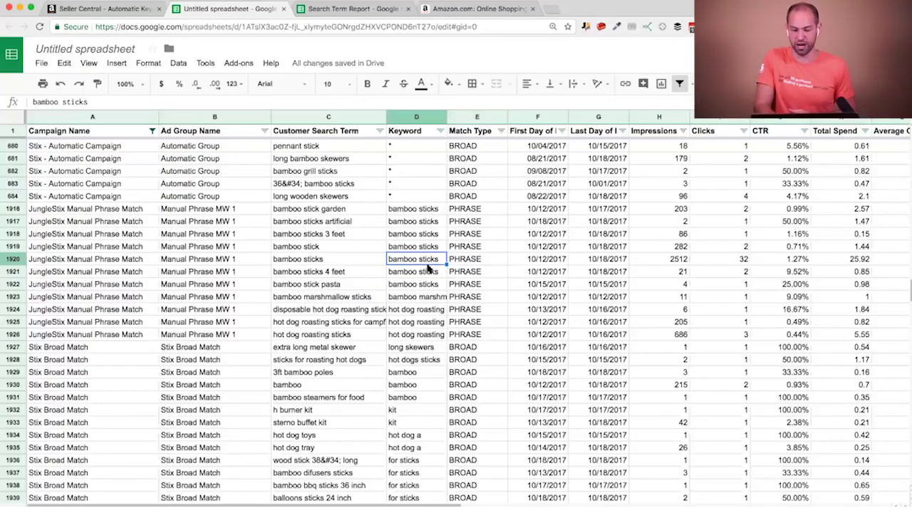
Compare the keywords, match types and customer search terms in the JungleStix Manual Phrase Match rows, especially bamboo sticks 3 feet in row 1918.
{"action": "key", "text": "Right"}
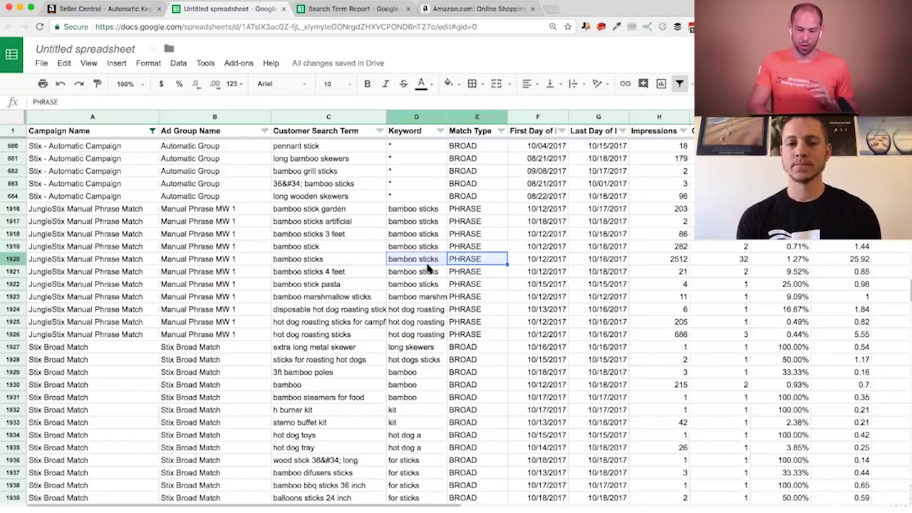
{"action": "left_click", "coordinate": [418, 324]}
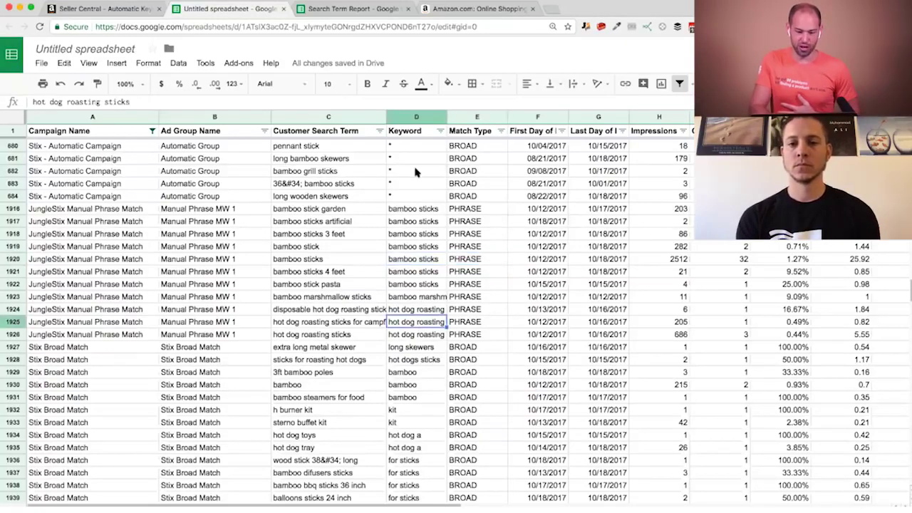
{"action": "left_click", "coordinate": [424, 235]}
{"action": "left_click", "coordinate": [467, 235]}
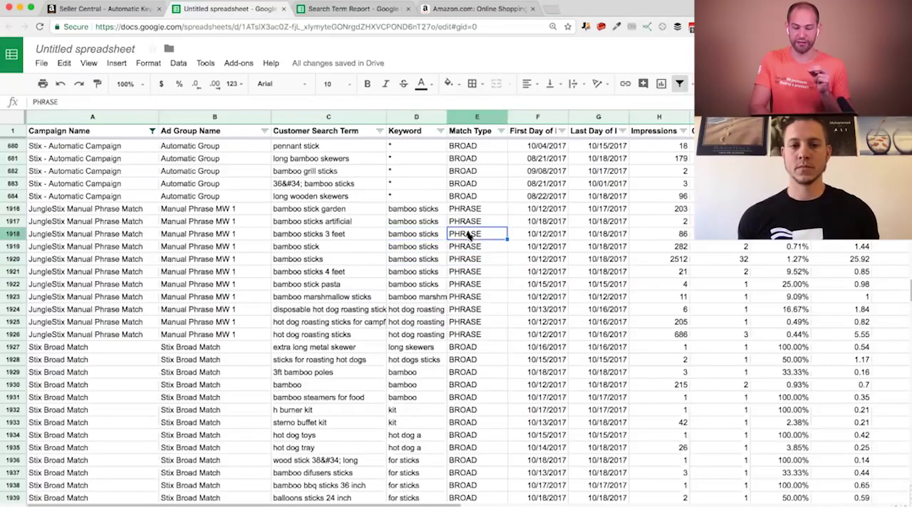
{"action": "left_click", "coordinate": [345, 237]}
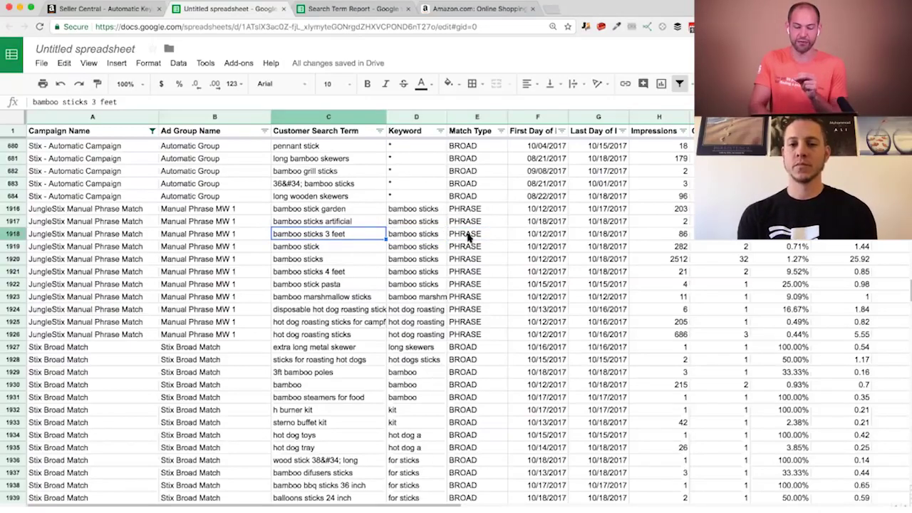
{"action": "left_click", "coordinate": [468, 237]}
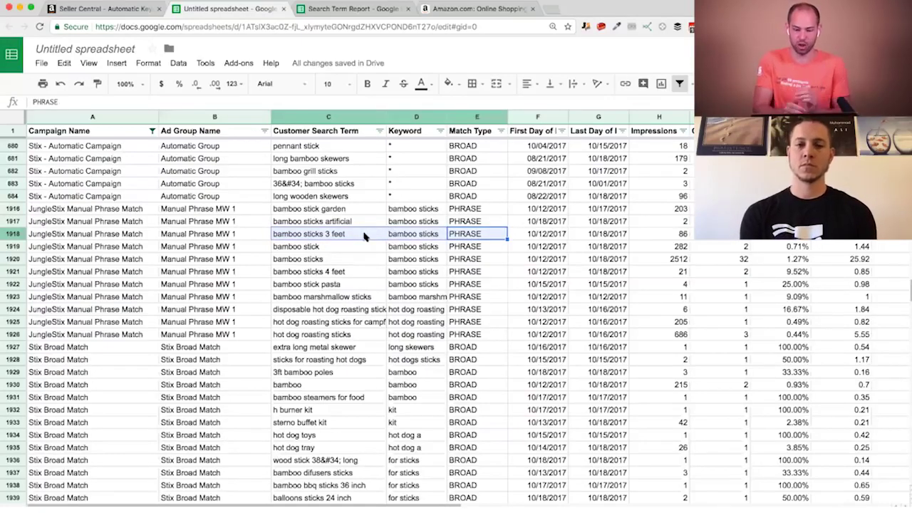
Examine the asterisk entries in the Keyword column of the Stix - Automatic Campaign rows, going back to the first data row.
{"action": "left_click", "coordinate": [415, 183]}
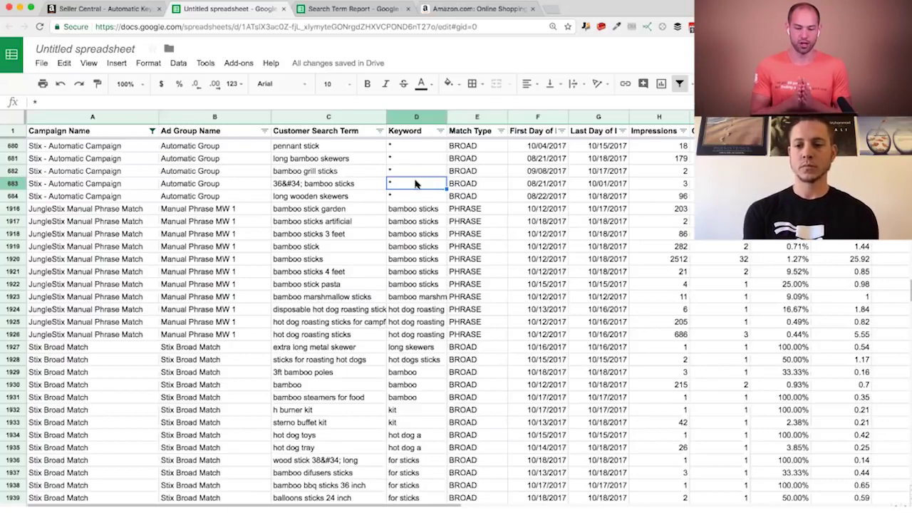
{"action": "left_click_drag", "start_coordinate": [410, 161], "coordinate": [410, 184]}
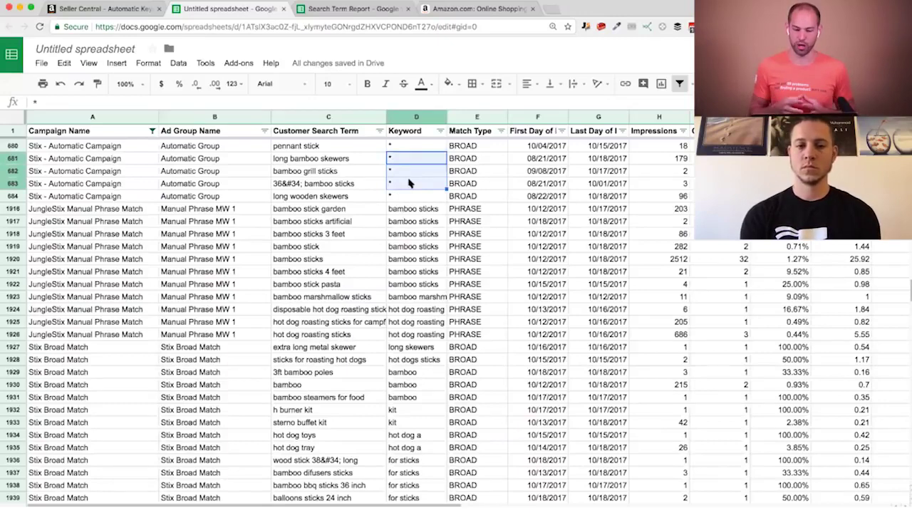
{"action": "scroll", "coordinate": [409, 184], "scroll_direction": "up", "scroll_amount": 5}
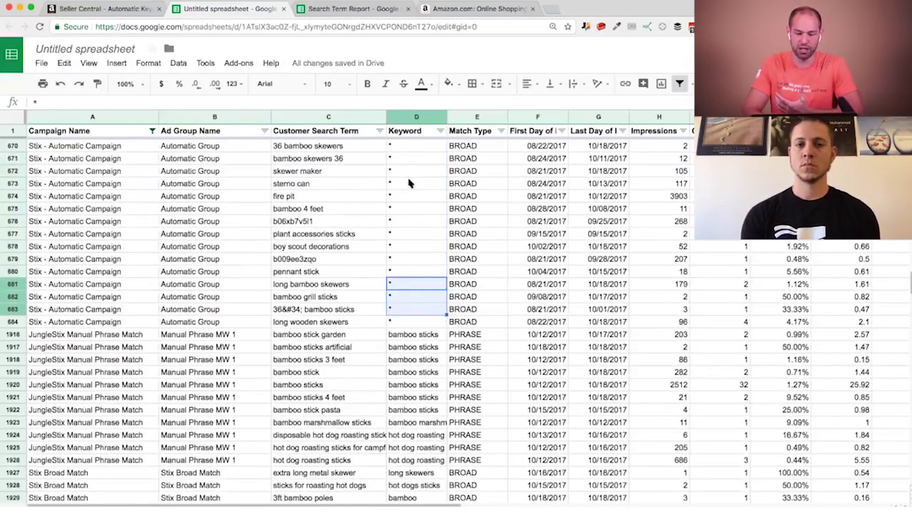
{"action": "scroll", "coordinate": [409, 184], "scroll_direction": "up", "scroll_amount": 20}
{"action": "scroll", "coordinate": [409, 184], "scroll_direction": "up", "scroll_amount": 20}
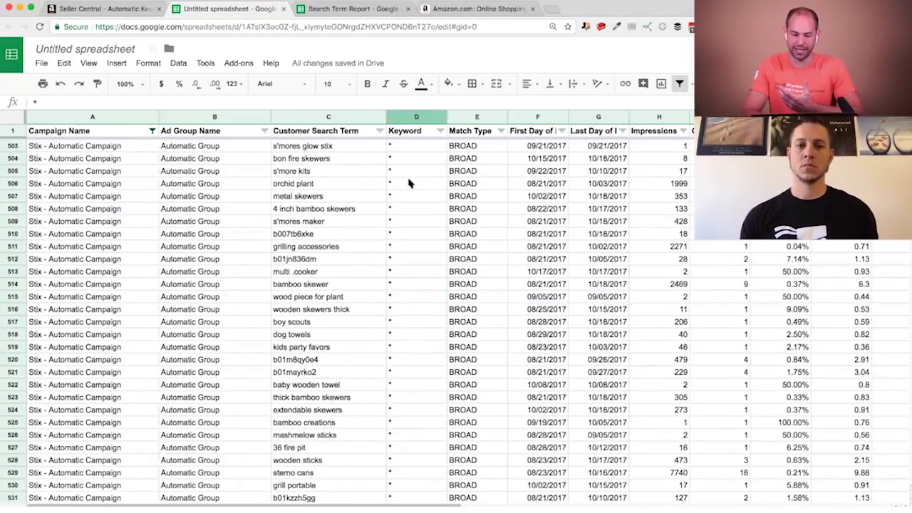
Review the customer search terms of the Stix - Automatic Campaign rows, including grilling accessories, boy scouts and dog towels, down to the manual campaign rows.
{"action": "left_click", "coordinate": [336, 251]}
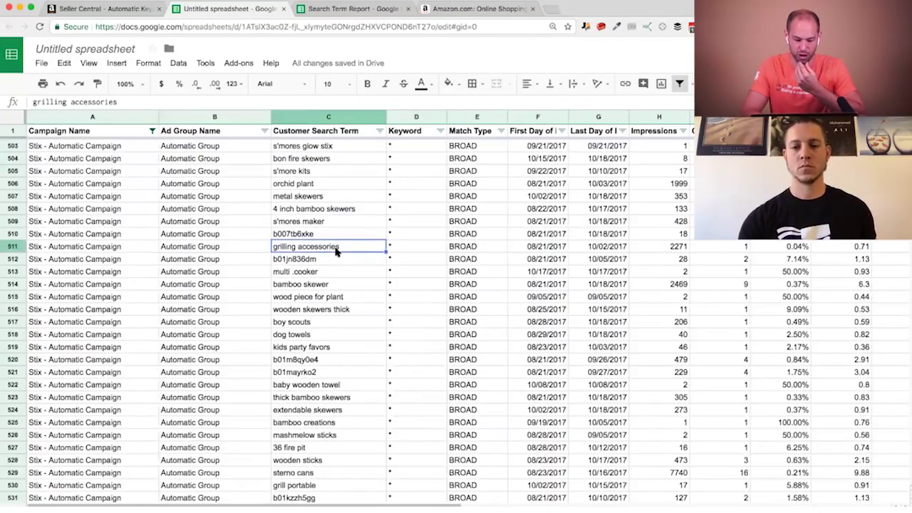
{"action": "left_click", "coordinate": [370, 322]}
{"action": "left_click", "coordinate": [390, 321], "text": "shift"}
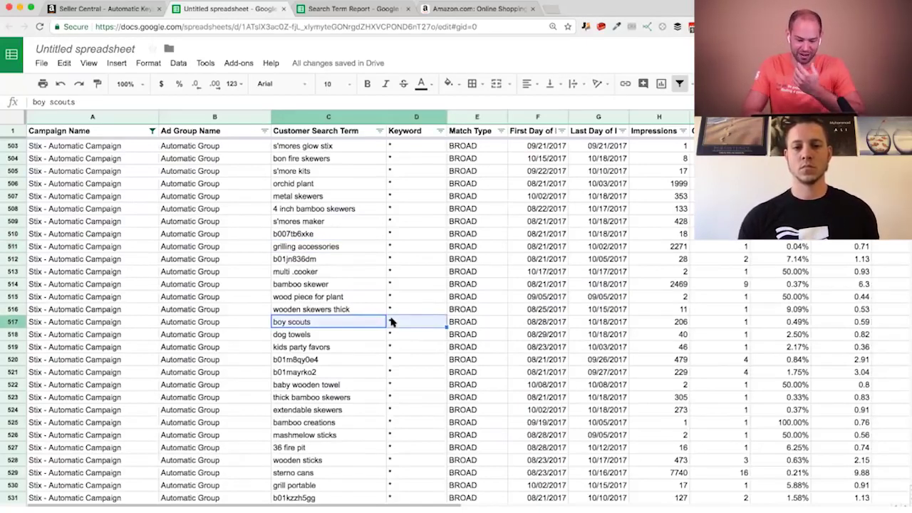
{"action": "scroll", "coordinate": [390, 322], "scroll_direction": "down", "scroll_amount": 2}
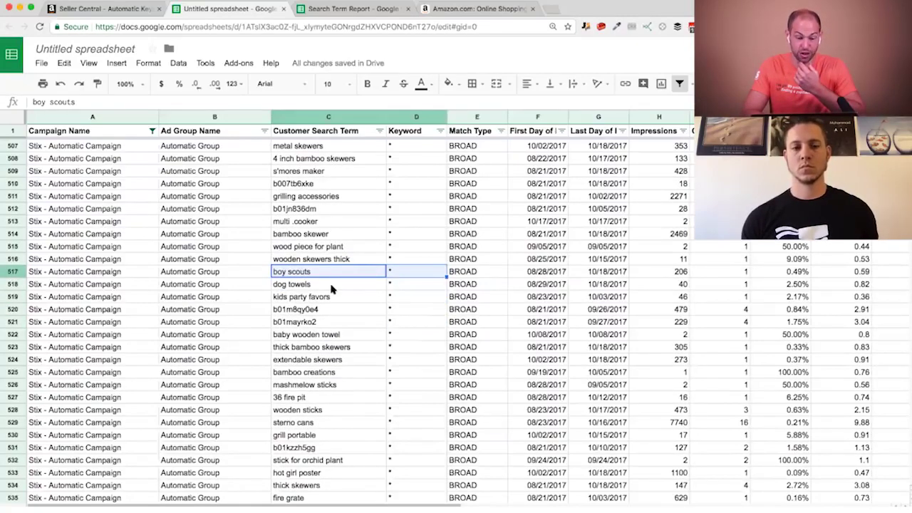
{"action": "key", "text": "Down"}
{"action": "left_click", "coordinate": [392, 284], "text": "shift"}
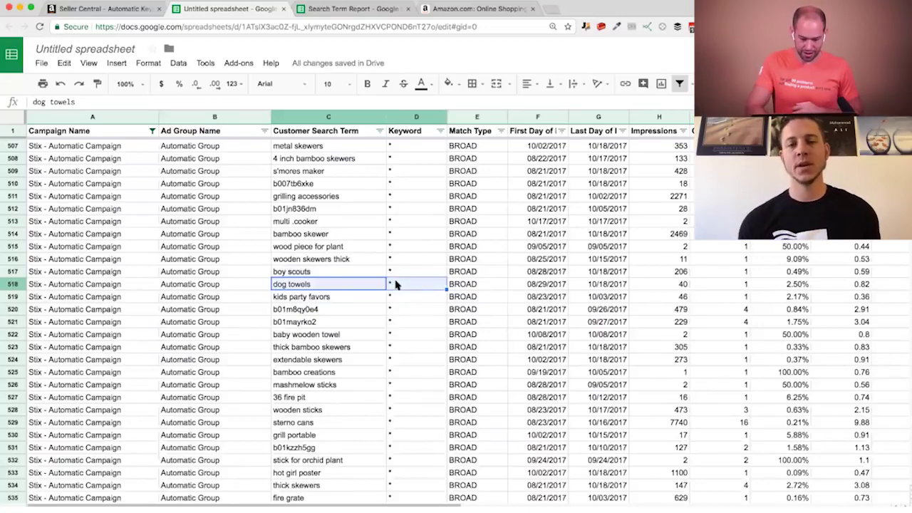
{"action": "scroll", "coordinate": [396, 284], "scroll_direction": "down", "scroll_amount": 2}
{"action": "scroll", "coordinate": [396, 284], "scroll_direction": "down", "scroll_amount": 10}
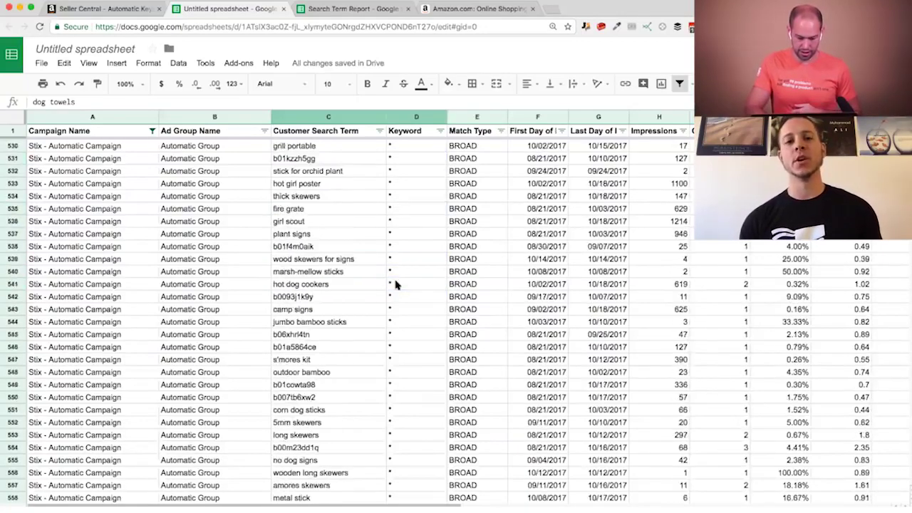
{"action": "scroll", "coordinate": [396, 284], "scroll_direction": "down", "scroll_amount": 17}
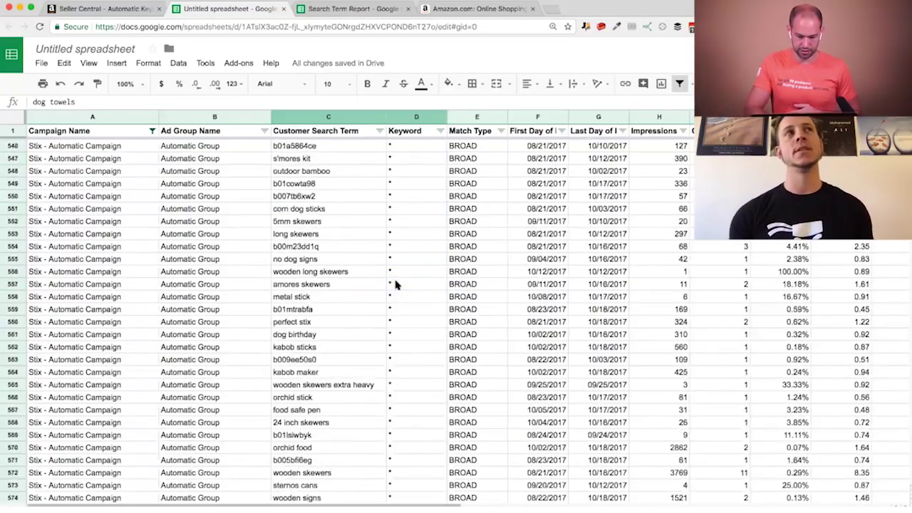
{"action": "scroll", "coordinate": [396, 284], "scroll_direction": "down", "scroll_amount": 19}
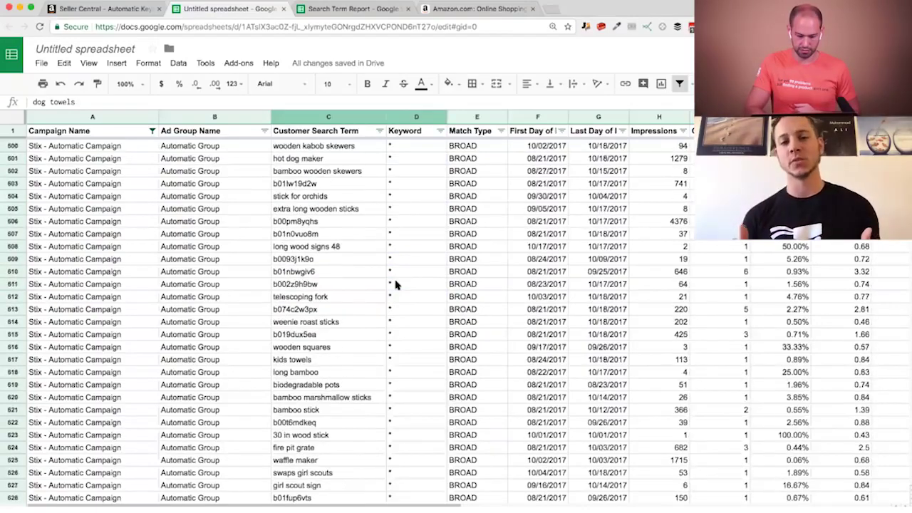
{"action": "scroll", "coordinate": [396, 284], "scroll_direction": "down", "scroll_amount": 10}
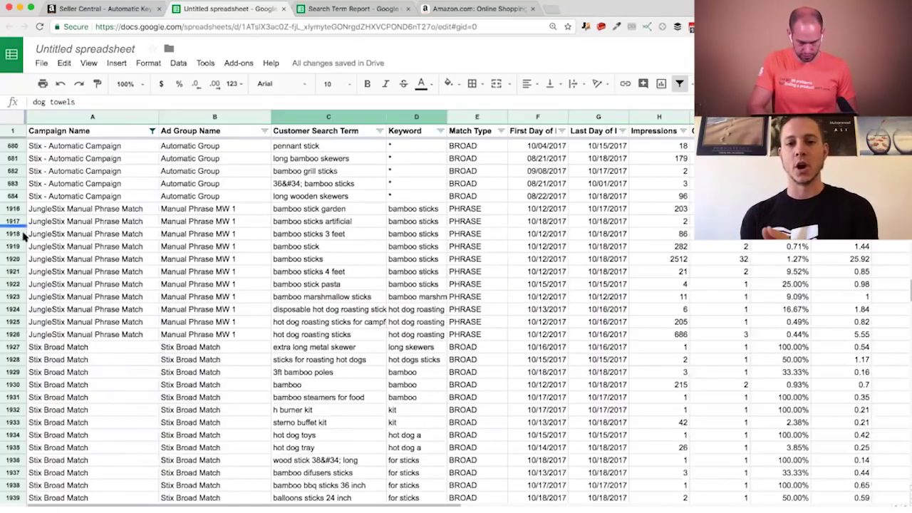
Look over the JungleStix Manual Phrase Match rows from row 1916 and the Stix Broad Match and Stix Bid+ 2 rows below them.
{"action": "left_click", "coordinate": [13, 208]}
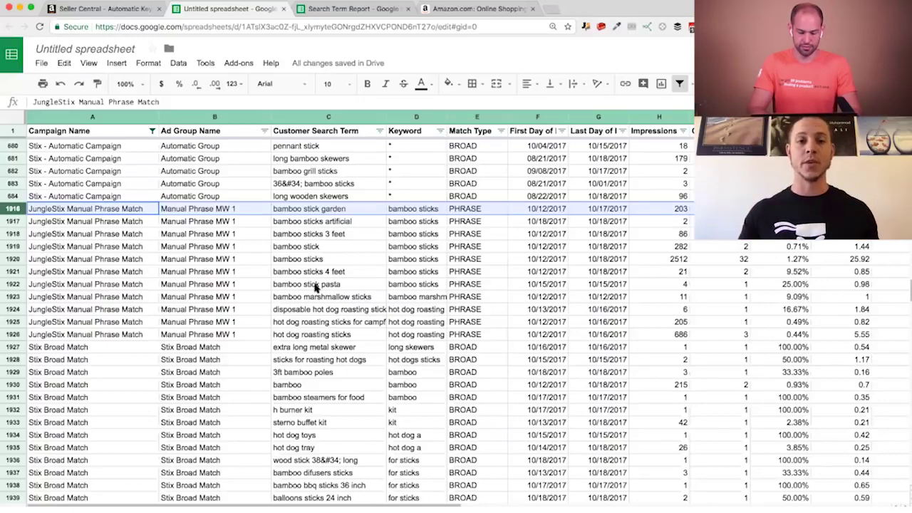
{"action": "scroll", "coordinate": [316, 287], "scroll_direction": "down", "scroll_amount": 1}
{"action": "scroll", "coordinate": [315, 286], "scroll_direction": "down", "scroll_amount": 5}
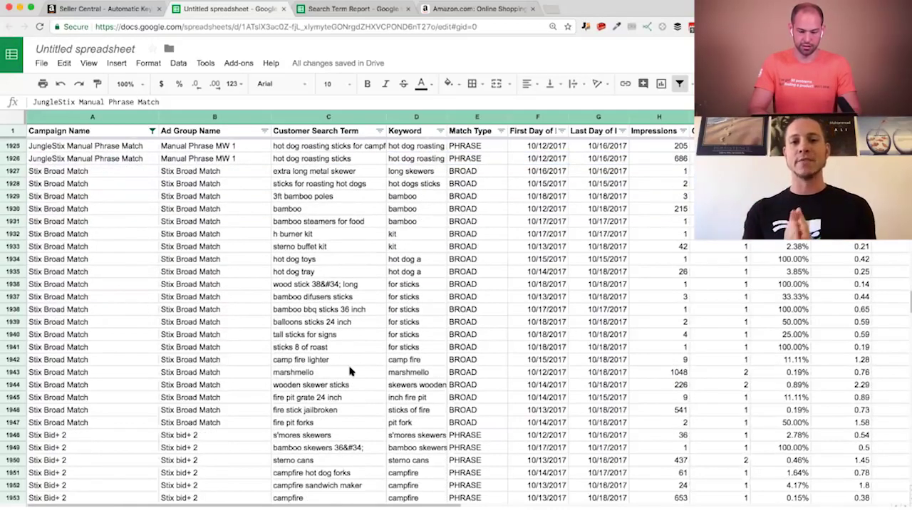
{"action": "scroll", "coordinate": [349, 370], "scroll_direction": "up", "scroll_amount": 15}
{"action": "scroll", "coordinate": [349, 370], "scroll_direction": "down", "scroll_amount": 5}
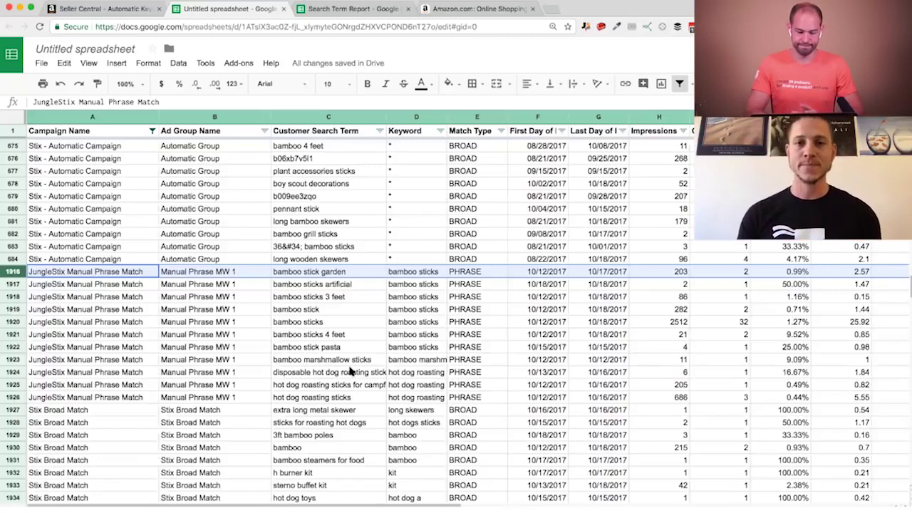
Return to the first data rows and review the Clicks, CTR, Total Spend, Average CPC and ACoS columns.
{"action": "left_click", "coordinate": [349, 371]}
{"action": "scroll", "coordinate": [350, 283], "scroll_direction": "up", "scroll_amount": 10}
{"action": "scroll", "coordinate": [350, 283], "scroll_direction": "up", "scroll_amount": 20}
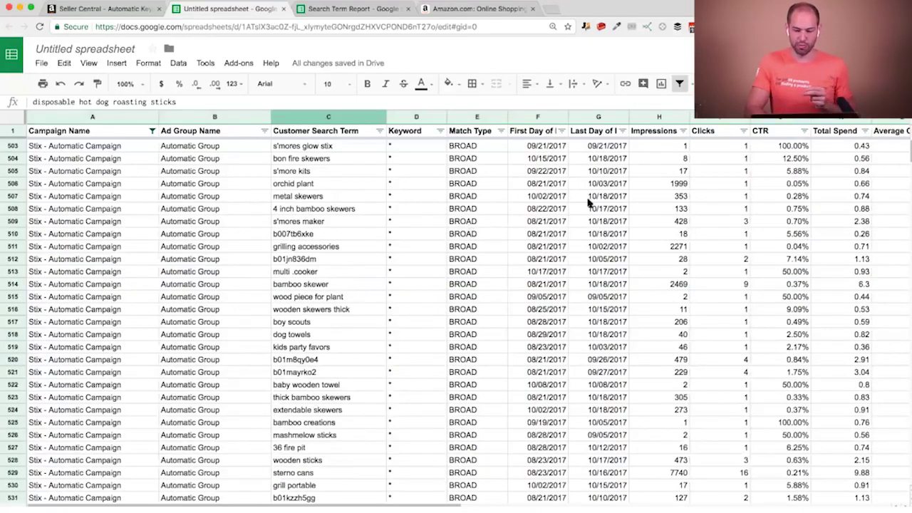
{"action": "scroll", "coordinate": [588, 203], "scroll_direction": "right", "scroll_amount": 2}
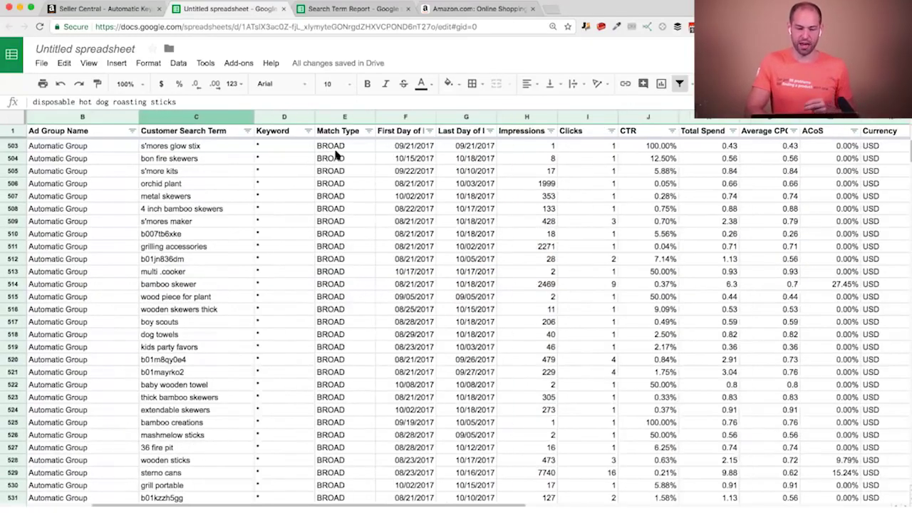
{"action": "scroll", "coordinate": [634, 251], "scroll_direction": "right", "scroll_amount": 3}
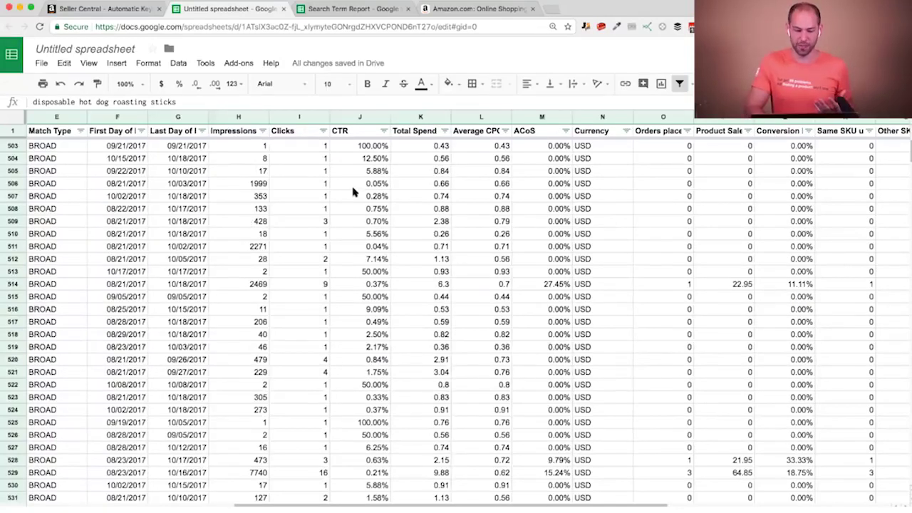
{"action": "left_click", "coordinate": [297, 174]}
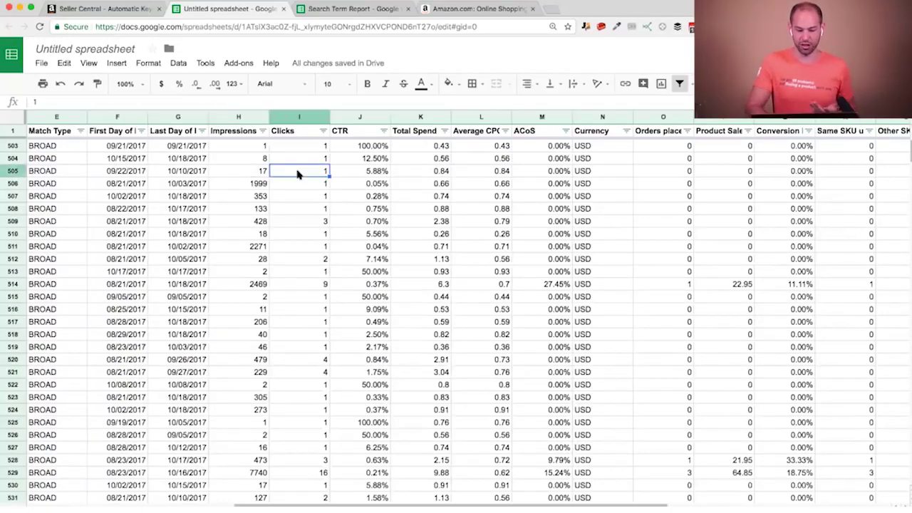
{"action": "left_click", "coordinate": [361, 175]}
{"action": "left_click", "coordinate": [443, 175]}
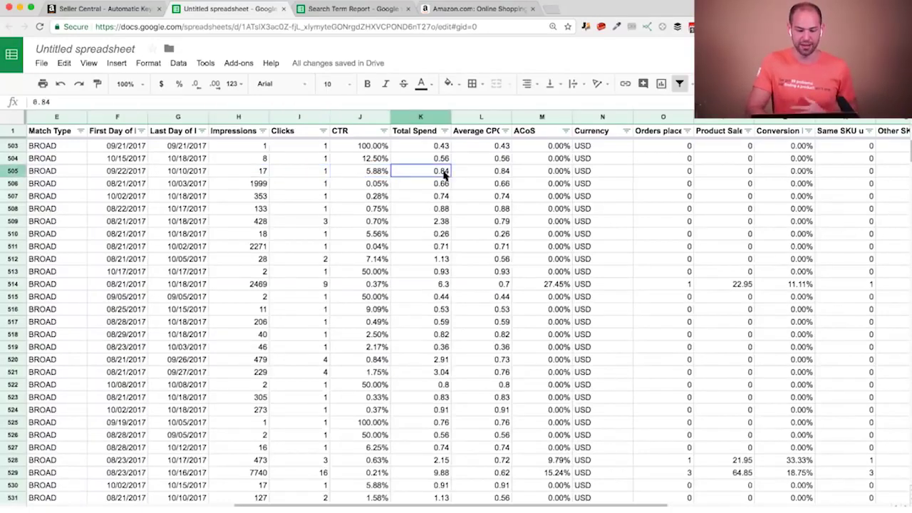
{"action": "scroll", "coordinate": [443, 175], "scroll_direction": "right", "scroll_amount": 1}
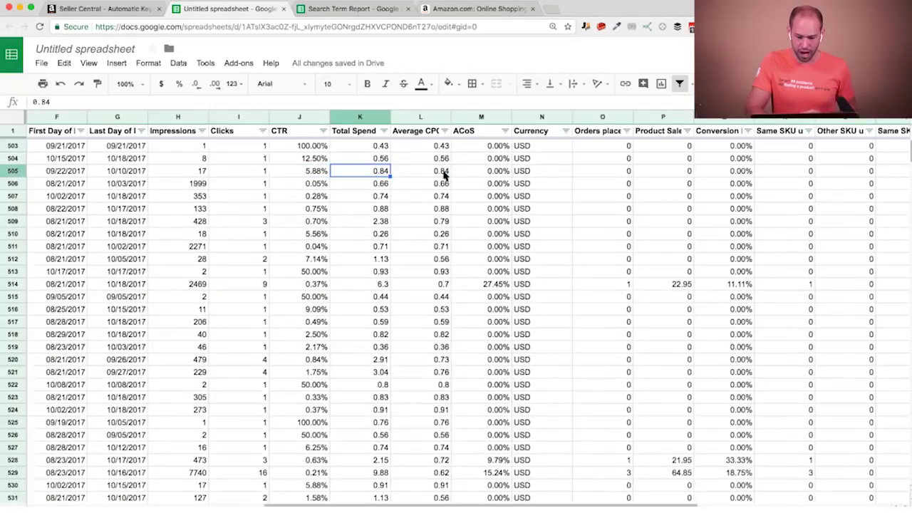
{"action": "left_click", "coordinate": [435, 175]}
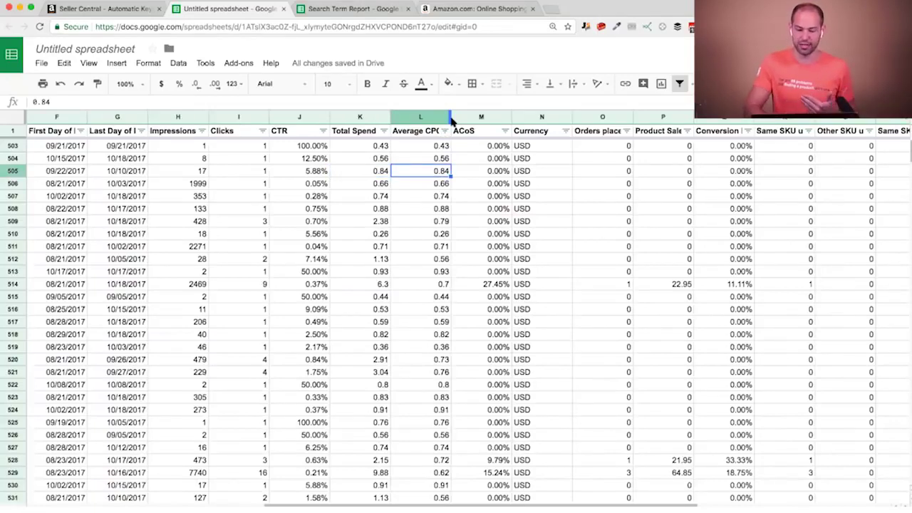
{"action": "left_click", "coordinate": [490, 159]}
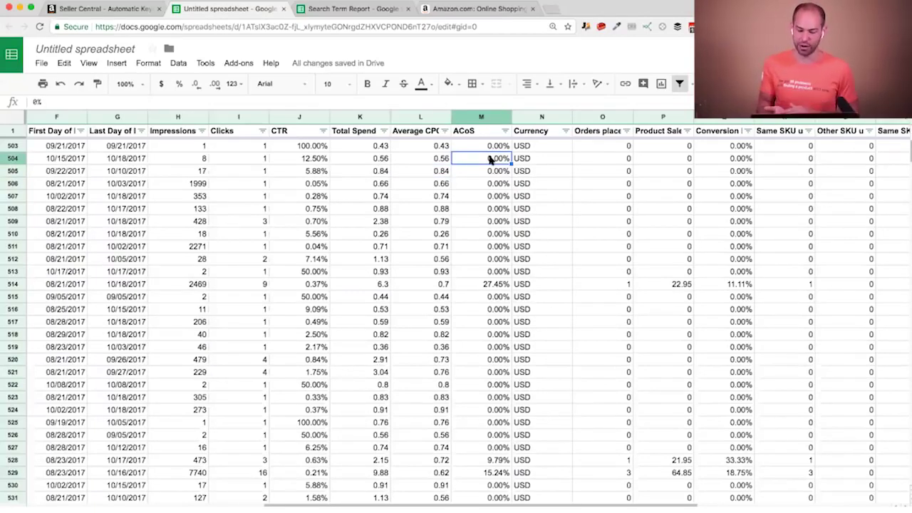
Examine row 514 for the bamboo skewer search term, from impressions through ACoS to orders placed, product sales, conversion rate and SKU columns.
{"action": "left_click_drag", "start_coordinate": [493, 284], "coordinate": [159, 285]}
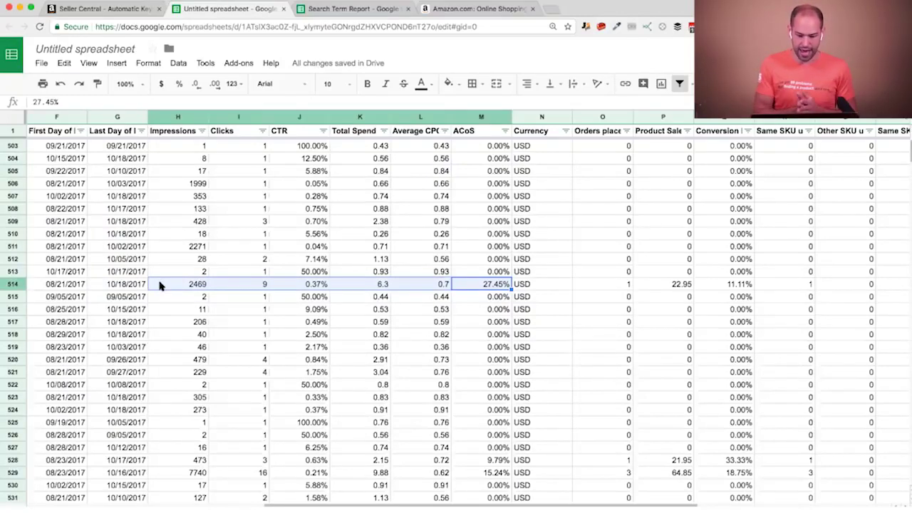
{"action": "left_click", "coordinate": [617, 289]}
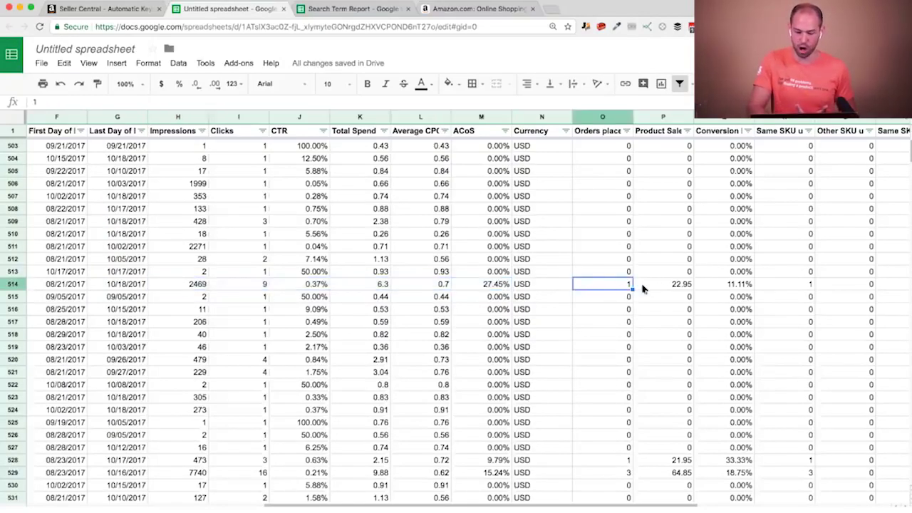
{"action": "left_click", "coordinate": [644, 288]}
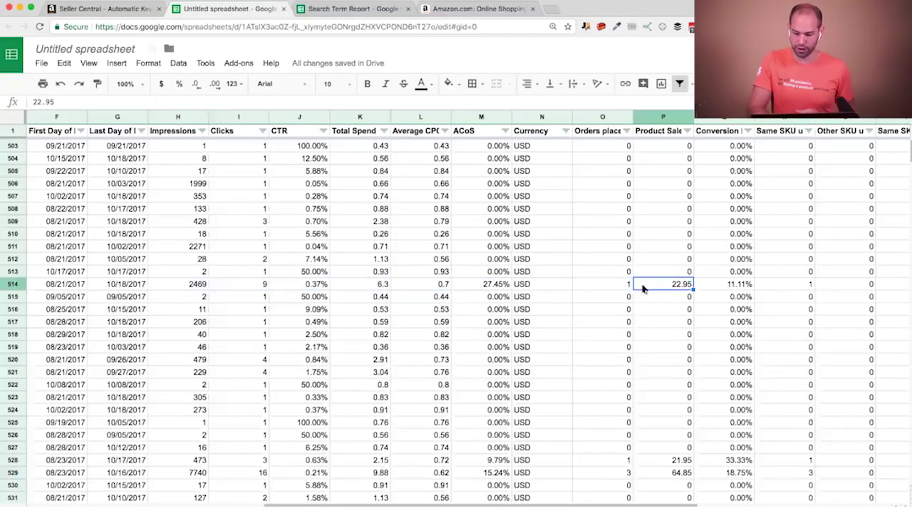
{"action": "scroll", "coordinate": [643, 289], "scroll_direction": "right", "scroll_amount": 2}
{"action": "scroll", "coordinate": [643, 288], "scroll_direction": "right", "scroll_amount": 2}
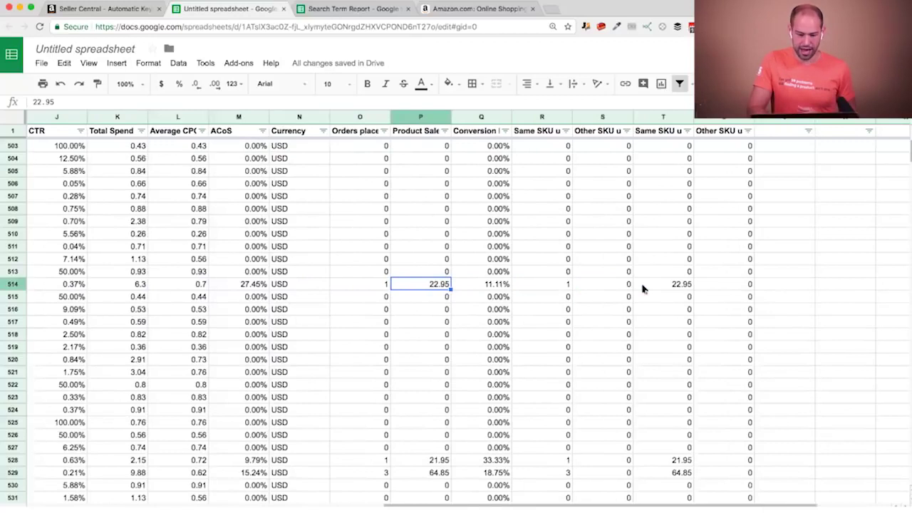
{"action": "scroll", "coordinate": [643, 288], "scroll_direction": "left", "scroll_amount": 1}
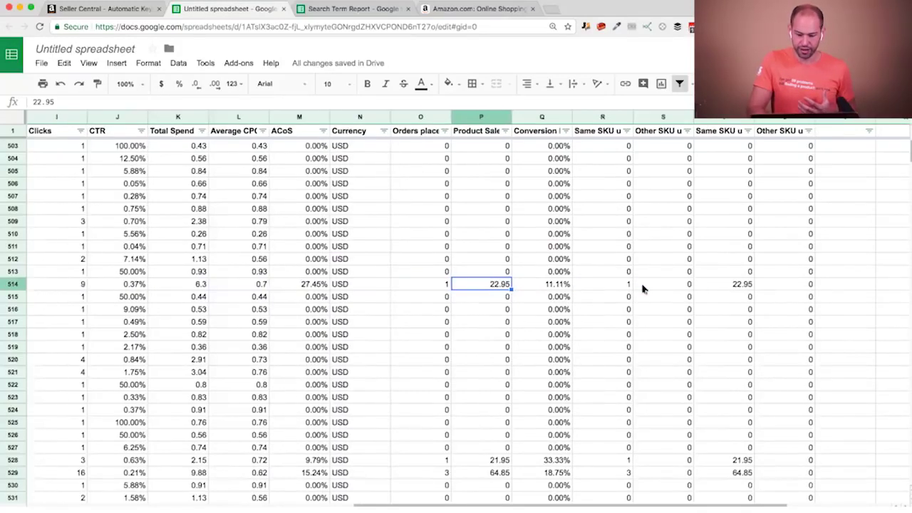
{"action": "scroll", "coordinate": [643, 289], "scroll_direction": "left", "scroll_amount": 1}
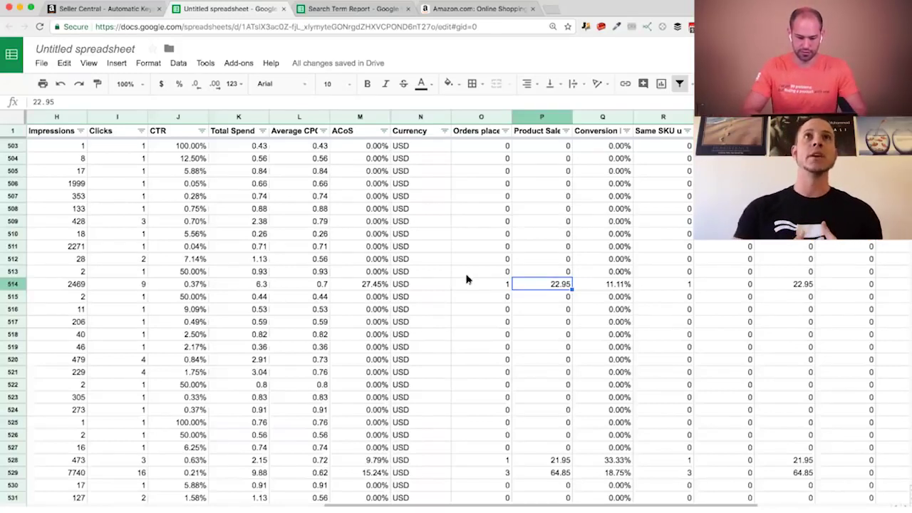
{"action": "scroll", "coordinate": [466, 279], "scroll_direction": "left", "scroll_amount": 1}
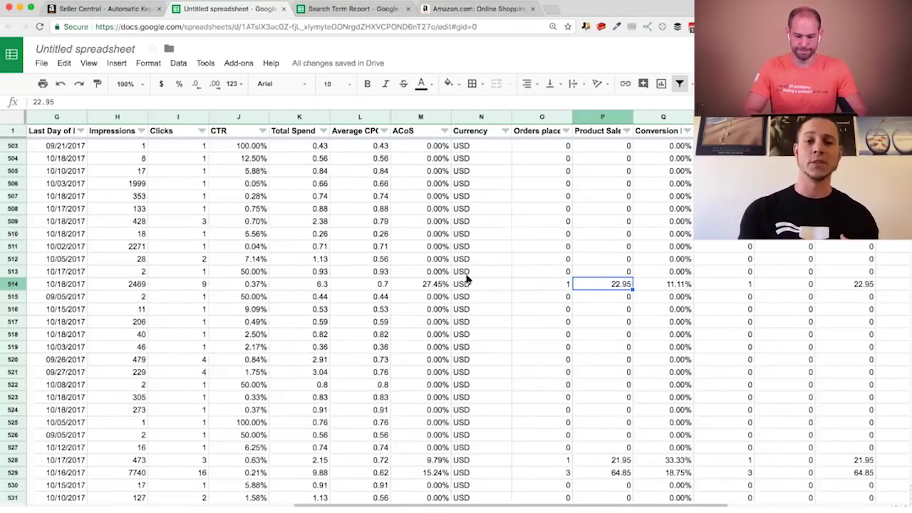
Trace row 514 back from product sales through clicks and match type to its search term and campaign name.
{"action": "scroll", "coordinate": [467, 279], "scroll_direction": "left", "scroll_amount": 1}
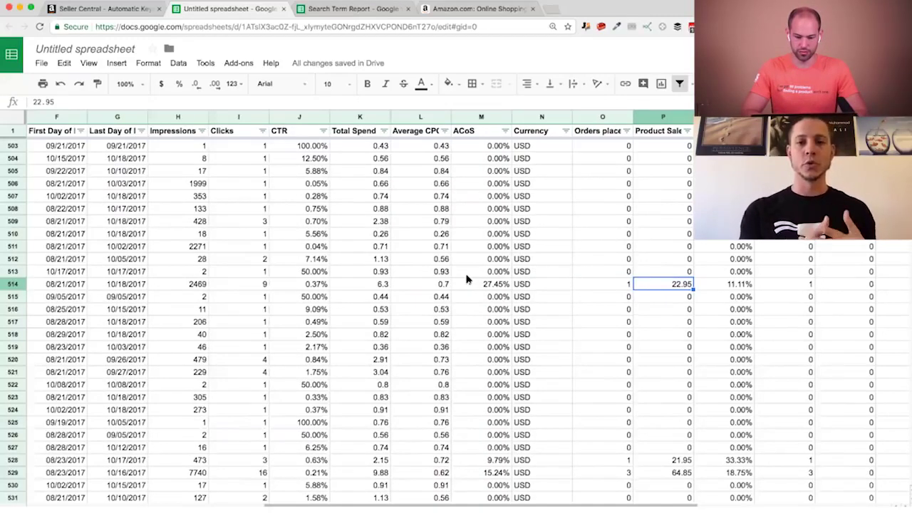
{"action": "scroll", "coordinate": [467, 279], "scroll_direction": "left", "scroll_amount": 1}
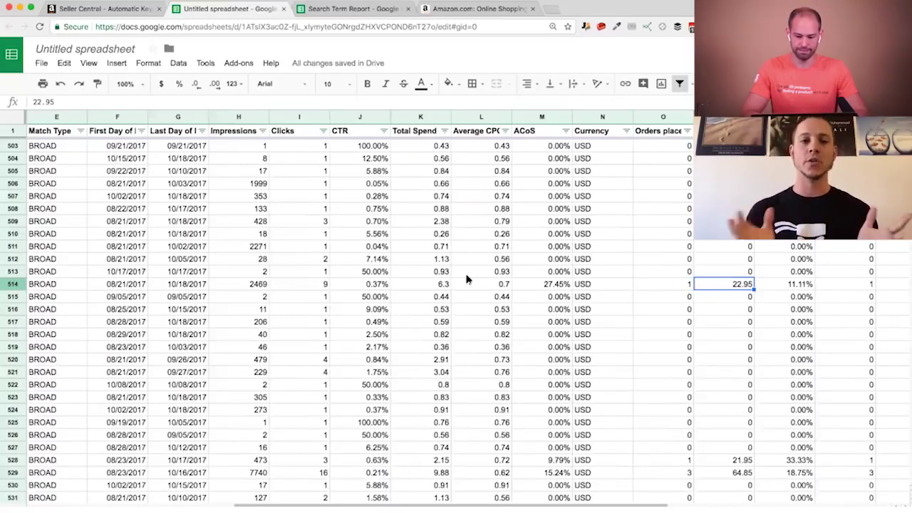
{"action": "scroll", "coordinate": [467, 279], "scroll_direction": "left", "scroll_amount": 5}
{"action": "scroll", "coordinate": [466, 279], "scroll_direction": "right", "scroll_amount": 4}
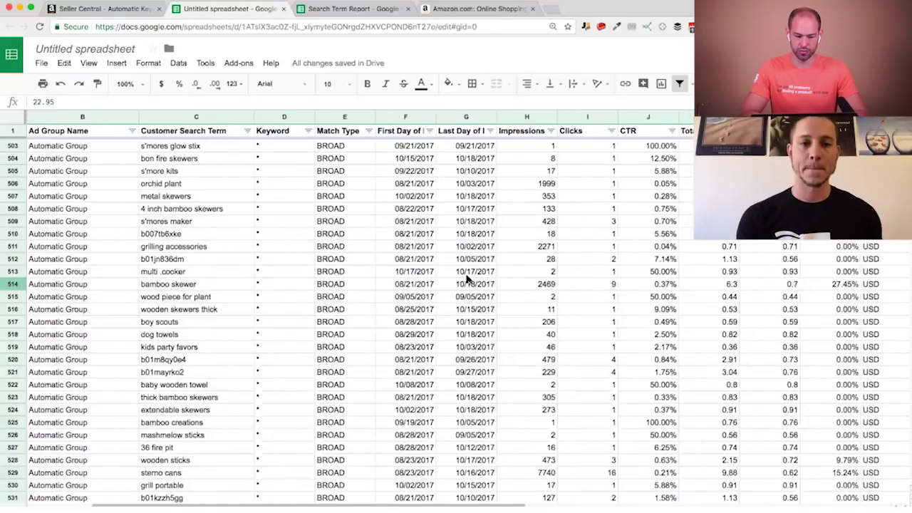
{"action": "scroll", "coordinate": [467, 279], "scroll_direction": "left", "scroll_amount": 4}
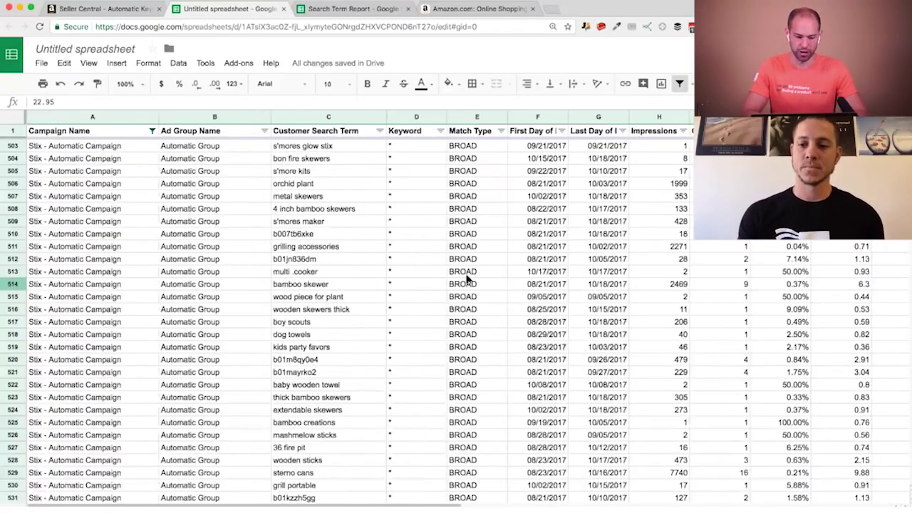
{"action": "scroll", "coordinate": [467, 280], "scroll_direction": "right", "scroll_amount": 4}
{"action": "scroll", "coordinate": [467, 279], "scroll_direction": "left", "scroll_amount": 4}
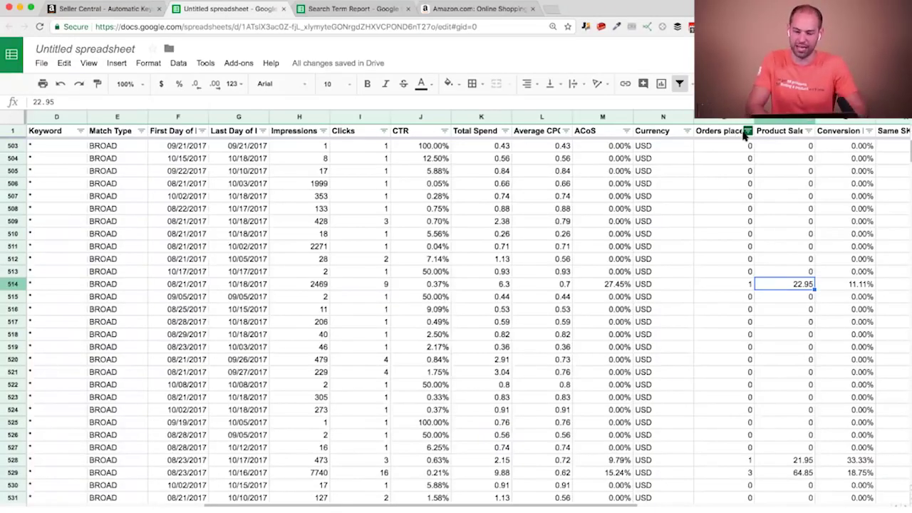
Filter the Orders placed column to exclude the value 0, and look through the remaining rows.
{"action": "left_click", "coordinate": [747, 131]}
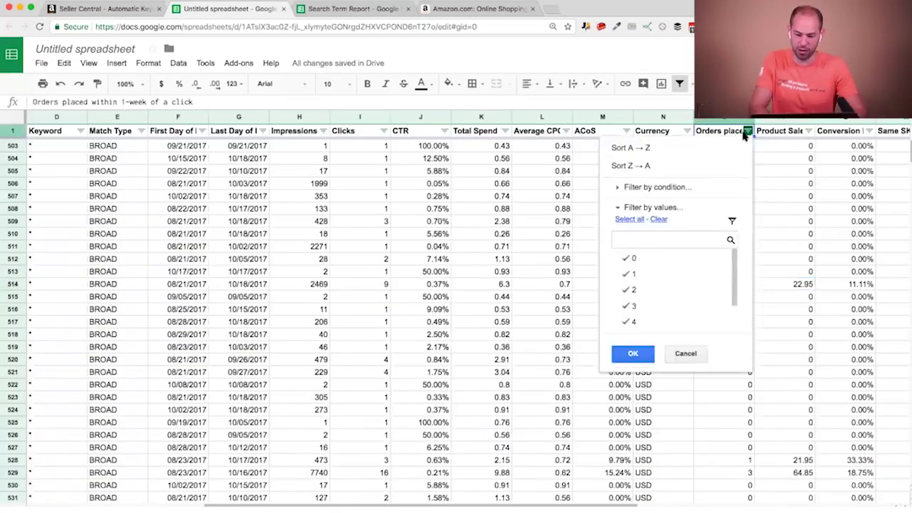
{"action": "left_click", "coordinate": [630, 260]}
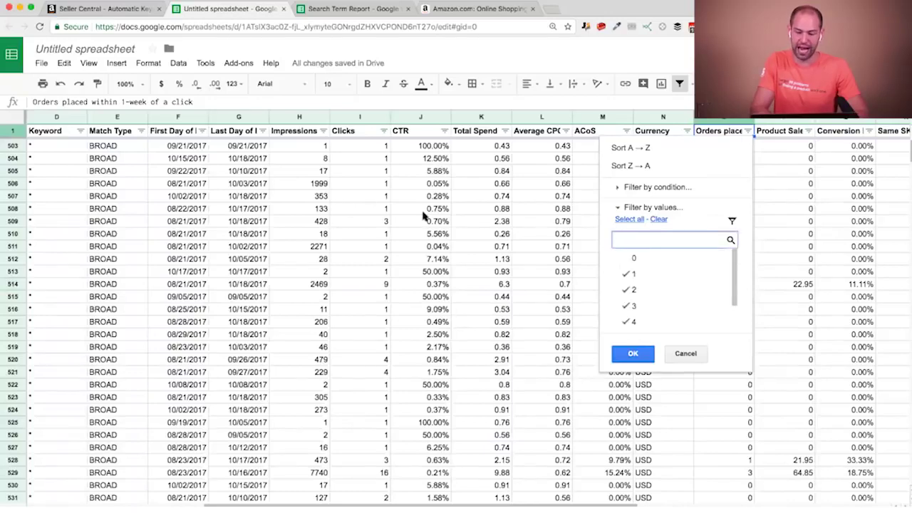
{"action": "left_click", "coordinate": [632, 353]}
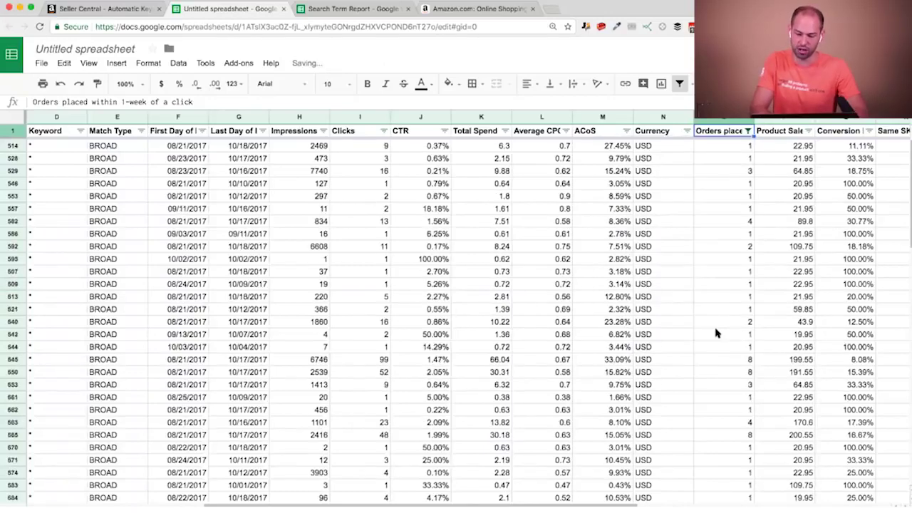
{"action": "scroll", "coordinate": [716, 332], "scroll_direction": "down", "scroll_amount": 1}
{"action": "scroll", "coordinate": [717, 332], "scroll_direction": "down", "scroll_amount": 15}
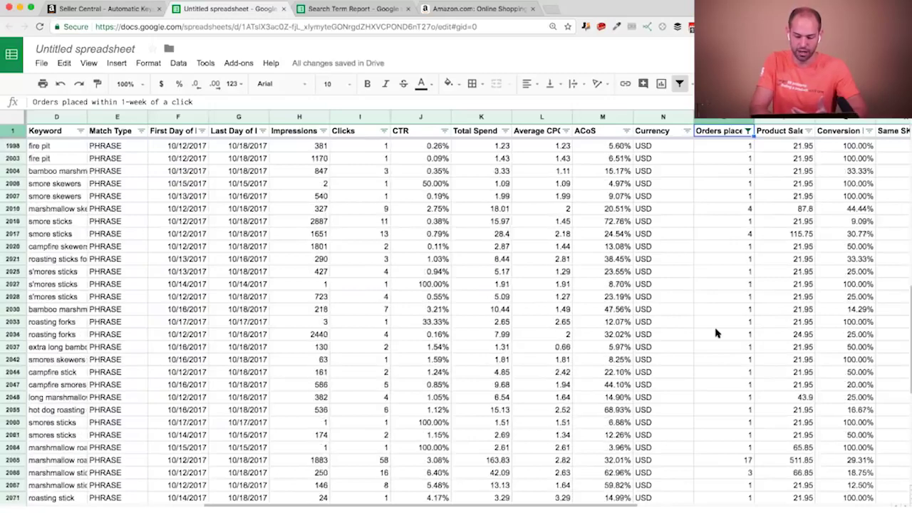
{"action": "scroll", "coordinate": [716, 333], "scroll_direction": "up", "scroll_amount": 15}
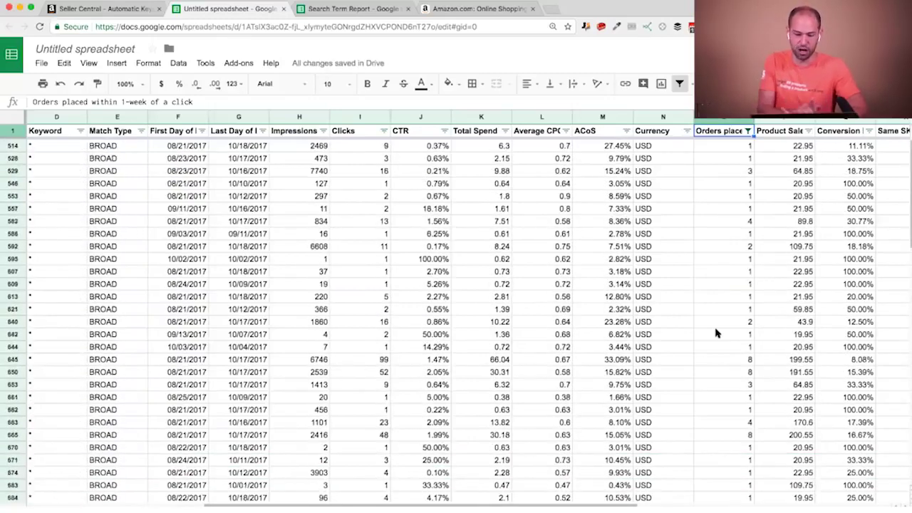
Check the search terms that produced orders, and sort the report by ACoS in ascending order (A → Z).
{"action": "scroll", "coordinate": [478, 256], "scroll_direction": "left", "scroll_amount": 5}
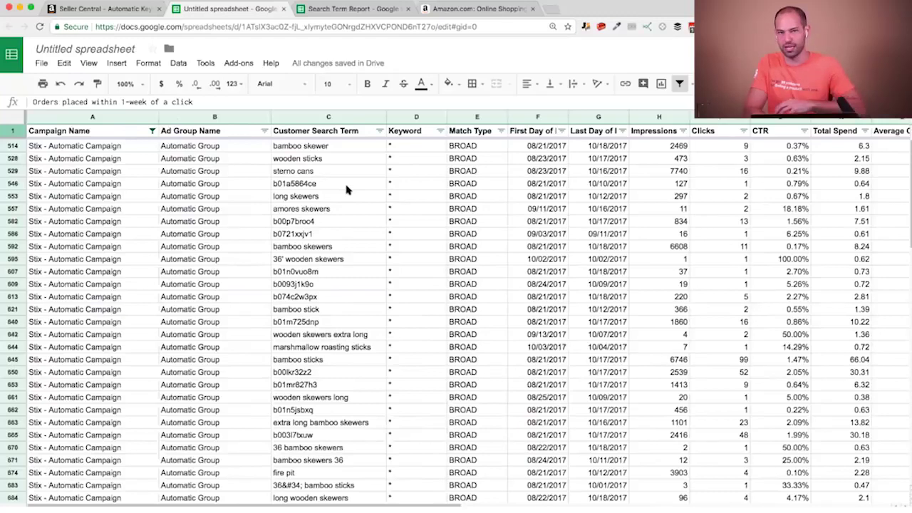
{"action": "scroll", "coordinate": [342, 223], "scroll_direction": "right", "scroll_amount": 4}
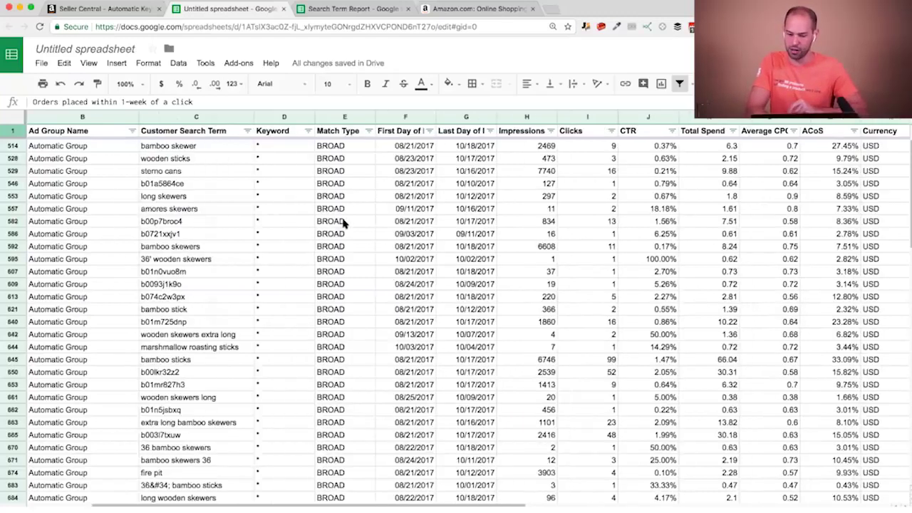
{"action": "scroll", "coordinate": [343, 222], "scroll_direction": "right", "scroll_amount": 2}
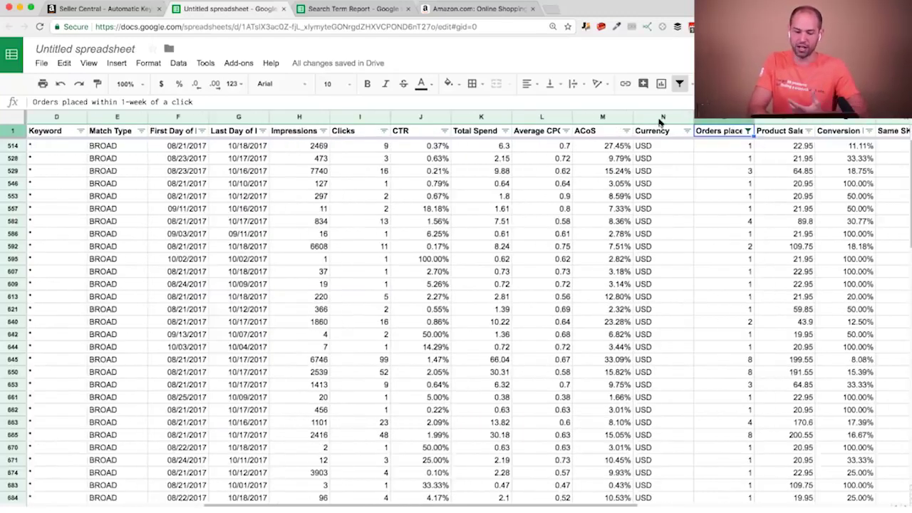
{"action": "left_click", "coordinate": [624, 131]}
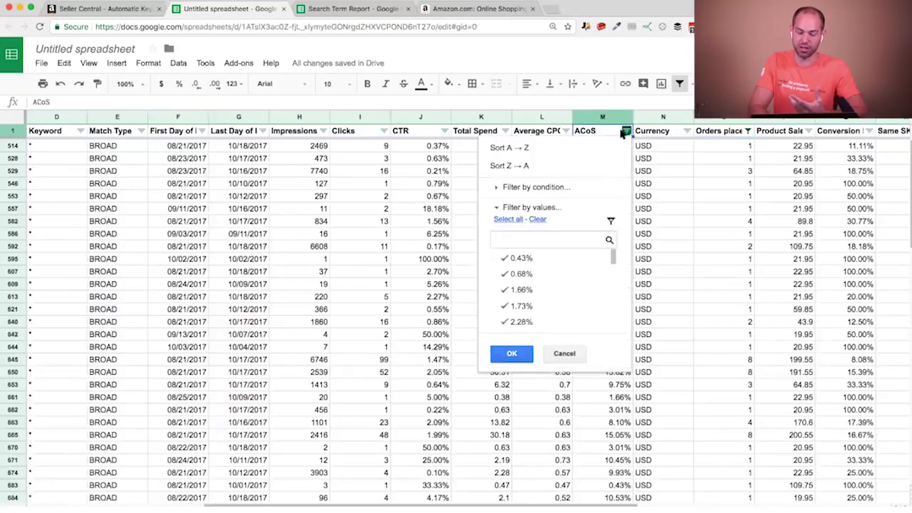
{"action": "left_click", "coordinate": [574, 146]}
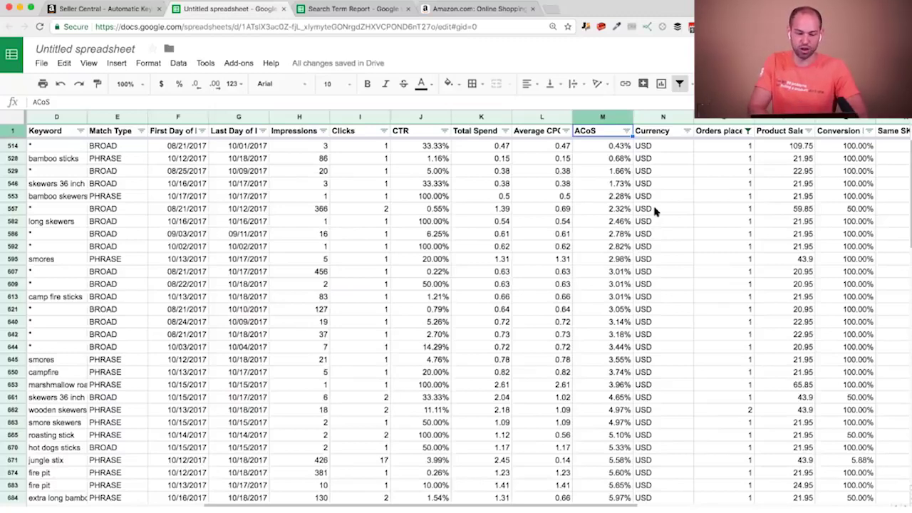
Examine row 662 for wooden skewers 12 inch, highlighting it from the search term through ACoS and currency.
{"action": "scroll", "coordinate": [656, 210], "scroll_direction": "left", "scroll_amount": 5}
{"action": "scroll", "coordinate": [655, 210], "scroll_direction": "right", "scroll_amount": 3}
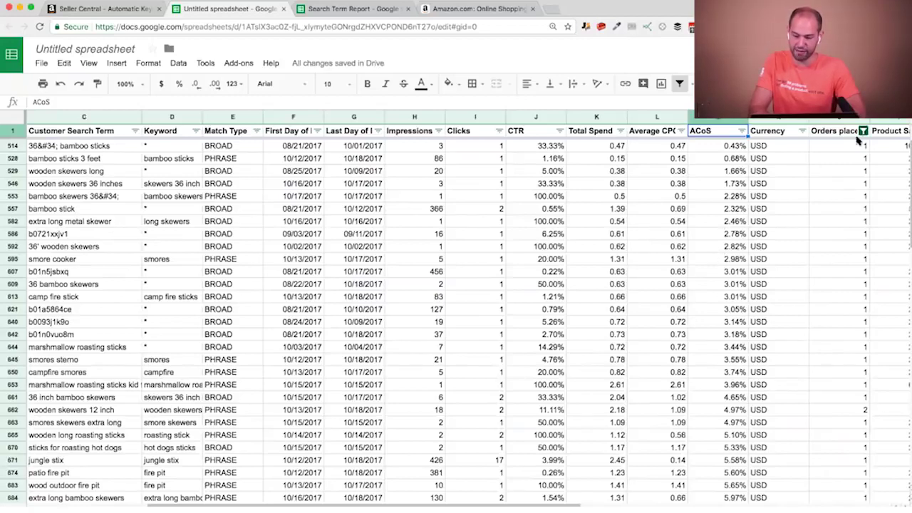
{"action": "left_click", "coordinate": [735, 413]}
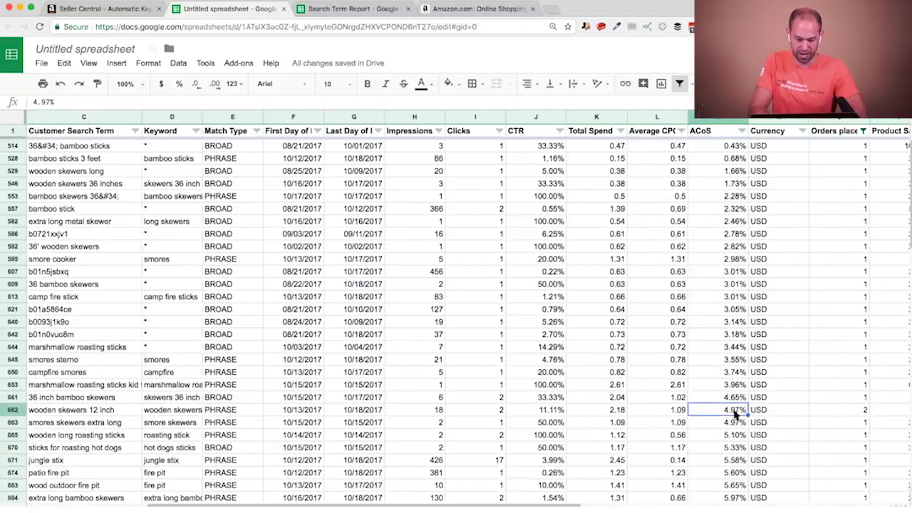
{"action": "left_click", "coordinate": [78, 412]}
{"action": "left_click_drag", "start_coordinate": [160, 413], "coordinate": [779, 413]}
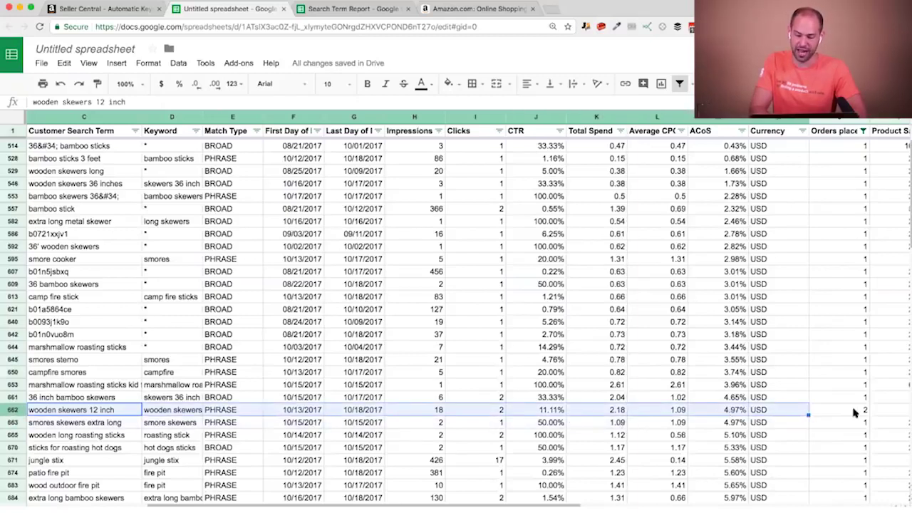
Examine row 1973 for extra long bamboo skewers, highlighting it from orders placed back to the ad group and checking clicks, spend and ACoS.
{"action": "scroll", "coordinate": [854, 411], "scroll_direction": "down", "scroll_amount": 2}
{"action": "scroll", "coordinate": [855, 410], "scroll_direction": "left", "scroll_amount": 2}
{"action": "scroll", "coordinate": [855, 410], "scroll_direction": "right", "scroll_amount": 3}
{"action": "scroll", "coordinate": [718, 412], "scroll_direction": "down", "scroll_amount": 3}
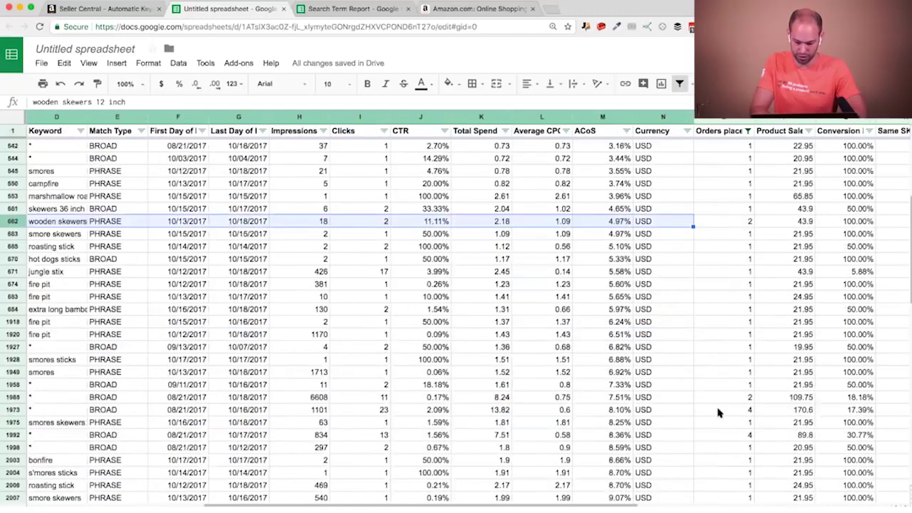
{"action": "left_click_drag", "start_coordinate": [698, 410], "coordinate": [16, 419]}
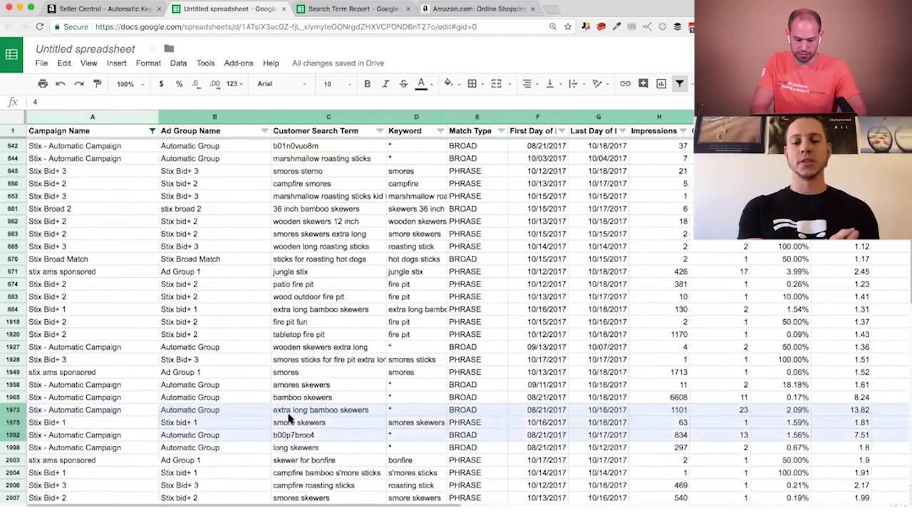
{"action": "scroll", "coordinate": [466, 443], "scroll_direction": "right", "scroll_amount": 5}
{"action": "scroll", "coordinate": [466, 443], "scroll_direction": "right", "scroll_amount": 2}
{"action": "scroll", "coordinate": [467, 443], "scroll_direction": "left", "scroll_amount": 2}
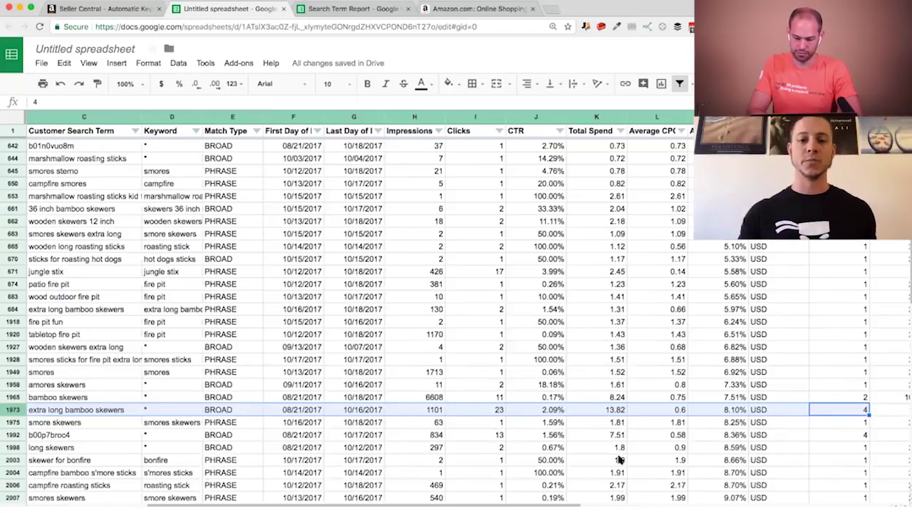
{"action": "scroll", "coordinate": [620, 461], "scroll_direction": "right", "scroll_amount": 3}
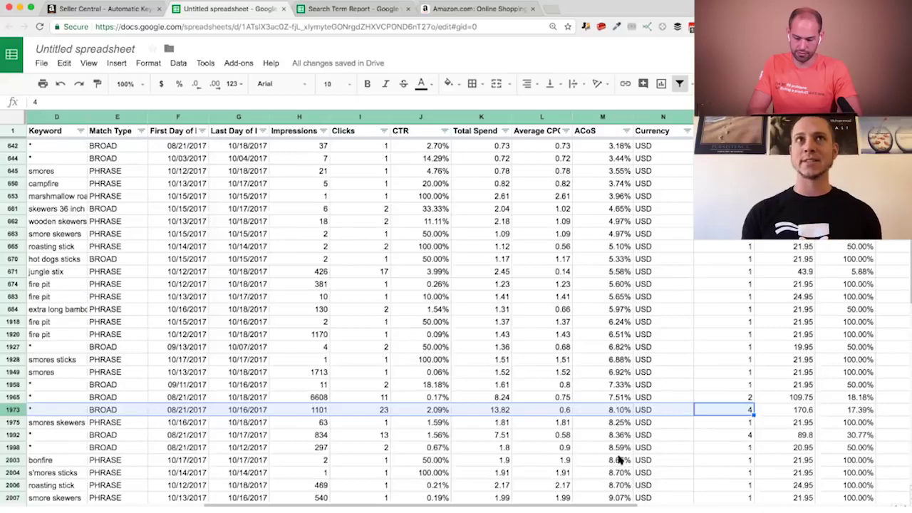
Review the rows of rising ACoS down to the last data row 2163, including their customer search terms.
{"action": "scroll", "coordinate": [619, 460], "scroll_direction": "down", "scroll_amount": 6}
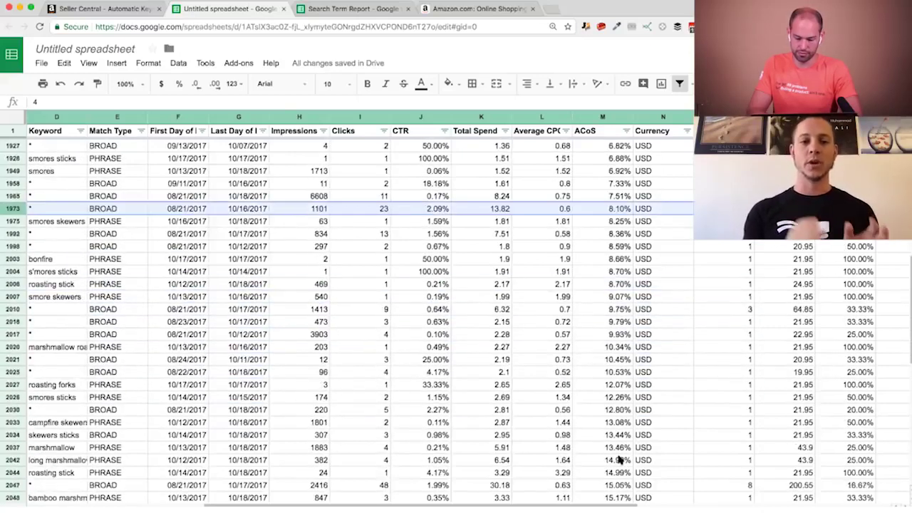
{"action": "scroll", "coordinate": [619, 461], "scroll_direction": "down", "scroll_amount": 10}
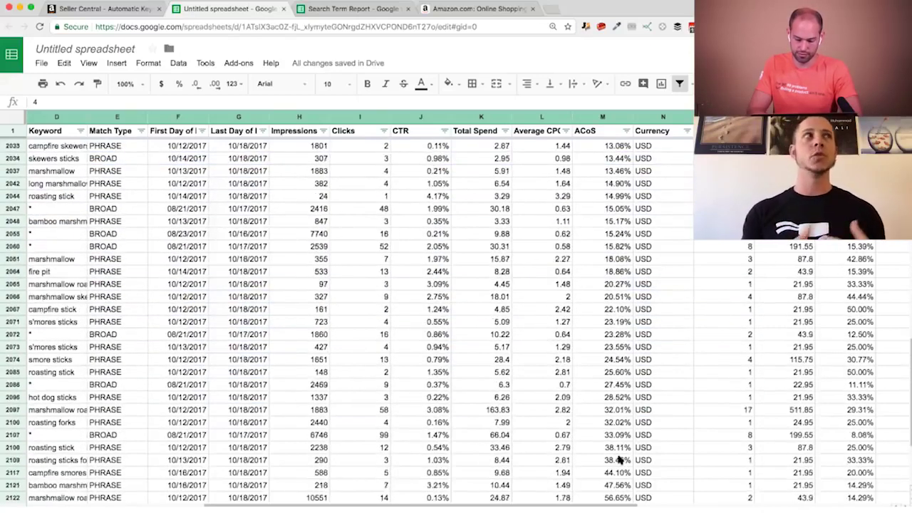
{"action": "scroll", "coordinate": [620, 461], "scroll_direction": "up", "scroll_amount": 1}
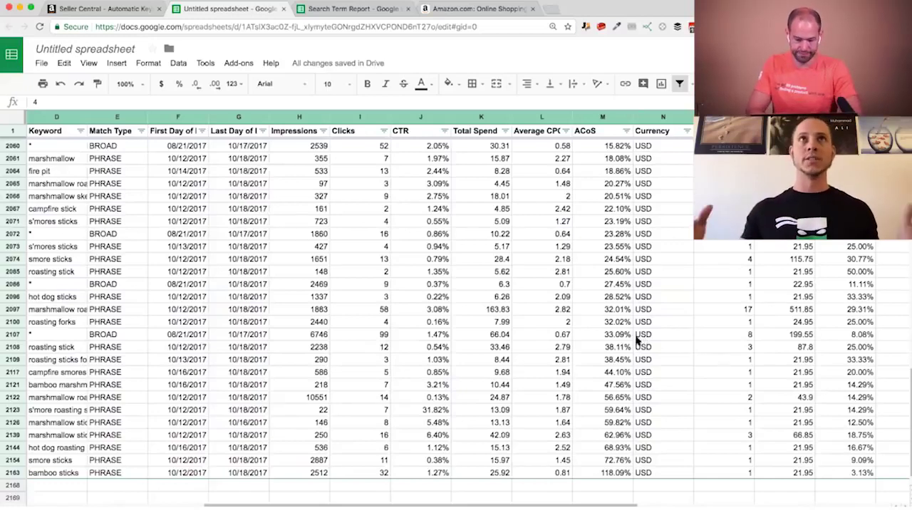
{"action": "scroll", "coordinate": [607, 341], "scroll_direction": "left", "scroll_amount": 3}
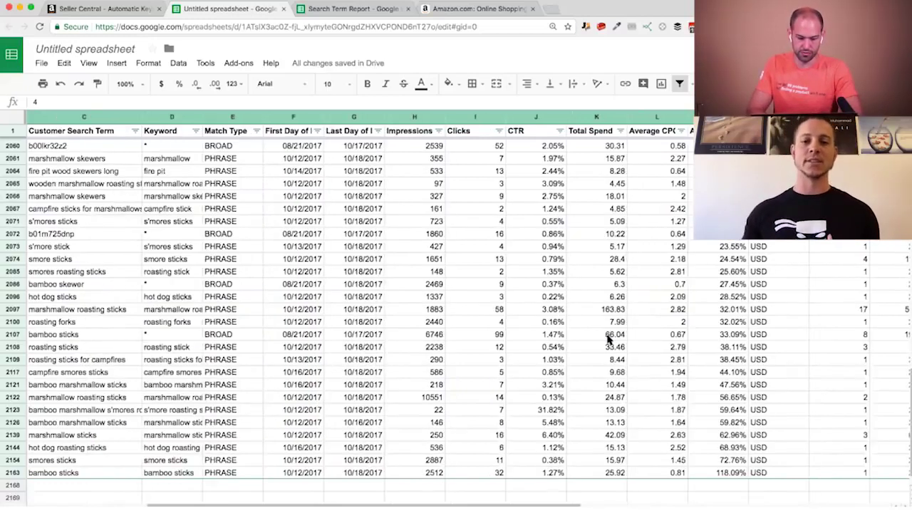
{"action": "scroll", "coordinate": [607, 340], "scroll_direction": "right", "scroll_amount": 3}
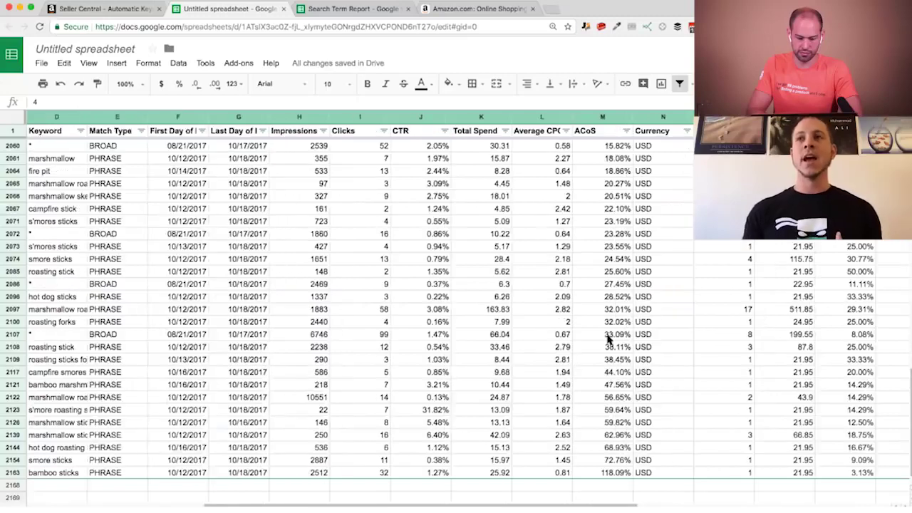
Return to the lowest-ACoS rows and look over their ad groups and customer search terms.
{"action": "scroll", "coordinate": [608, 339], "scroll_direction": "up", "scroll_amount": 20}
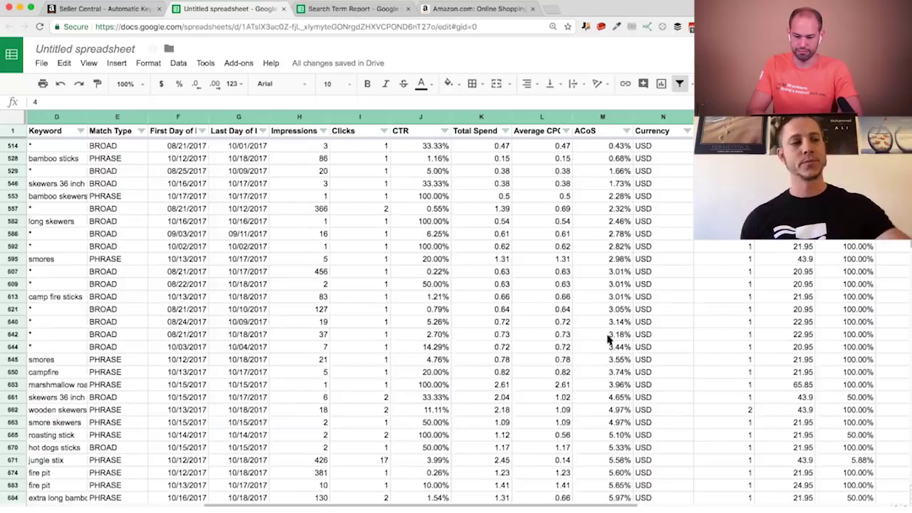
{"action": "scroll", "coordinate": [520, 312], "scroll_direction": "left", "scroll_amount": 5}
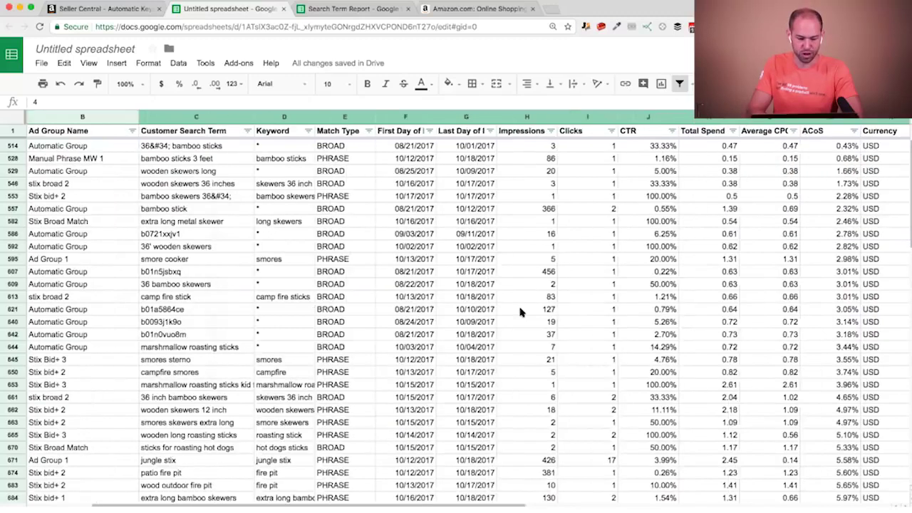
{"action": "scroll", "coordinate": [520, 312], "scroll_direction": "right", "scroll_amount": 5}
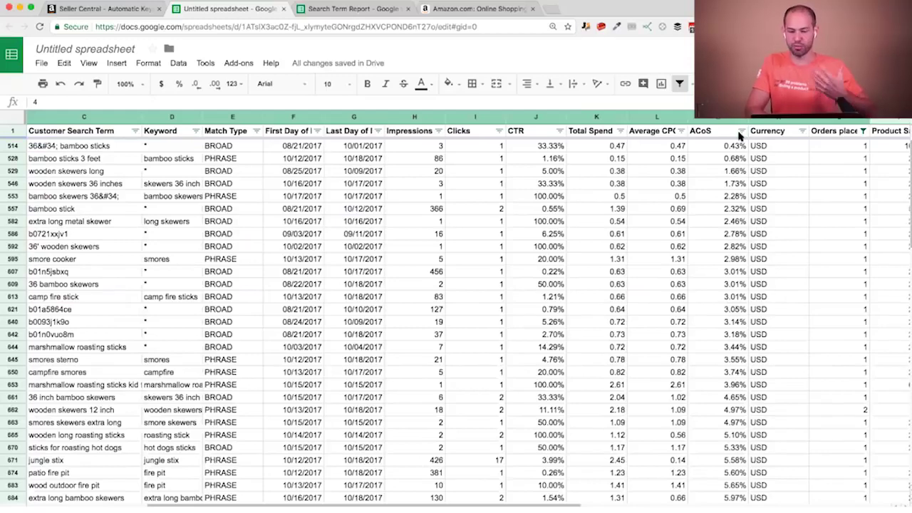
Find the rows with ACoS from about 28% to 33%, and select row 2107 for the bamboo sticks search term.
{"action": "scroll", "coordinate": [739, 171], "scroll_direction": "down", "scroll_amount": 15}
{"action": "scroll", "coordinate": [738, 181], "scroll_direction": "down", "scroll_amount": 2}
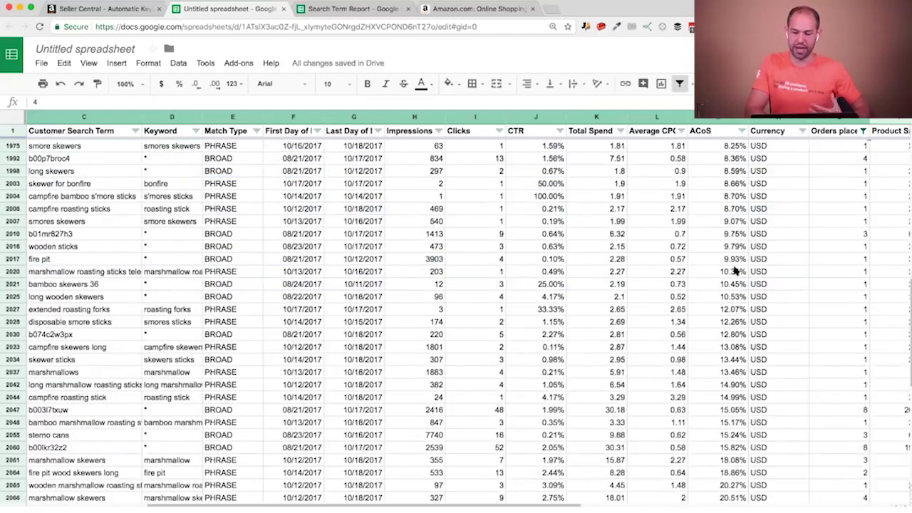
{"action": "scroll", "coordinate": [735, 250], "scroll_direction": "down", "scroll_amount": 3}
{"action": "scroll", "coordinate": [733, 270], "scroll_direction": "down", "scroll_amount": 4}
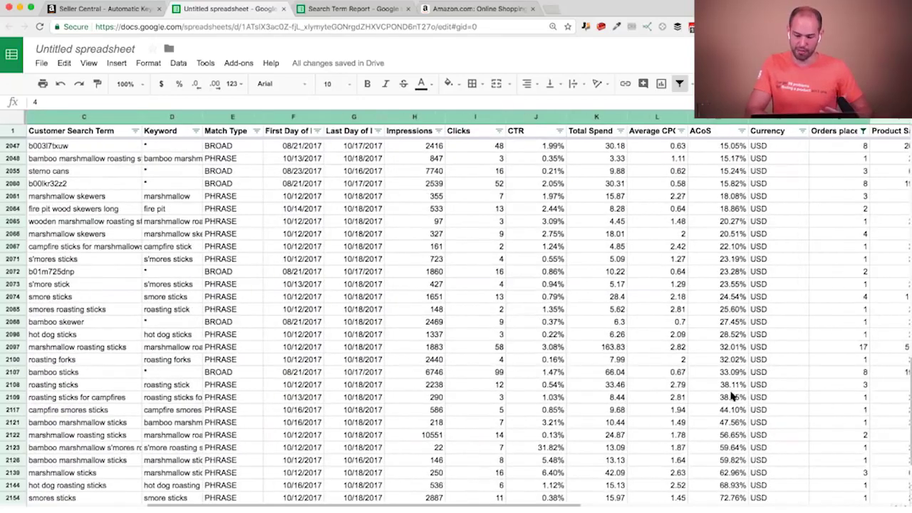
{"action": "left_click", "coordinate": [730, 335]}
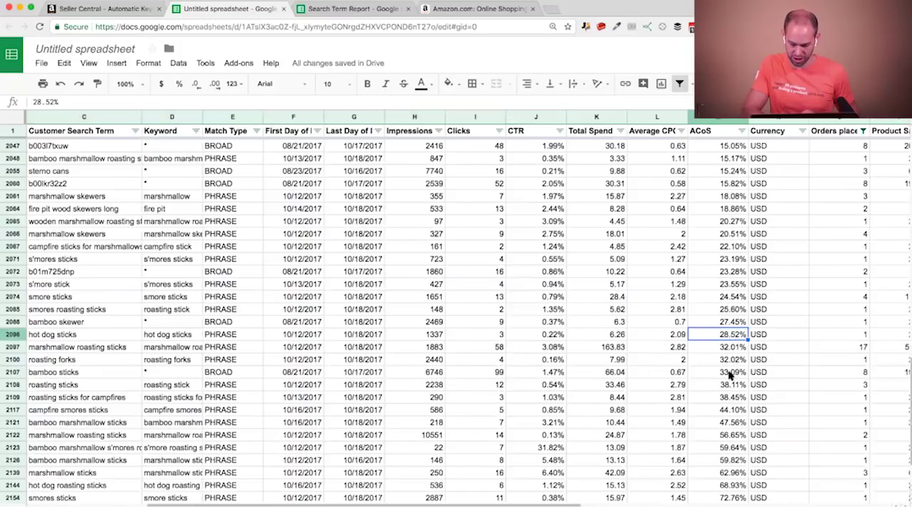
{"action": "left_click_drag", "start_coordinate": [733, 373], "coordinate": [730, 362]}
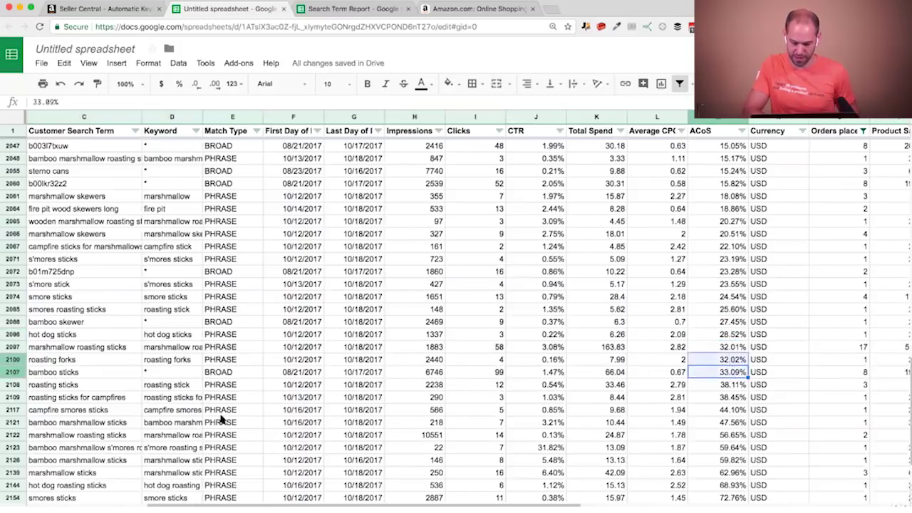
{"action": "left_click", "coordinate": [12, 371]}
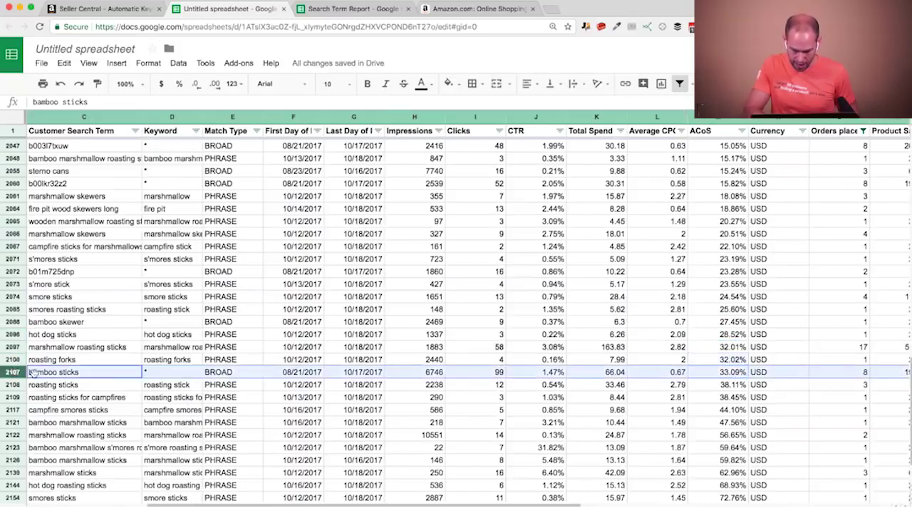
Copy the customer search terms from the bamboo sticks row up to the first row into a new sheet's column A, and widen that column.
{"action": "scroll", "coordinate": [32, 372], "scroll_direction": "left", "scroll_amount": 4}
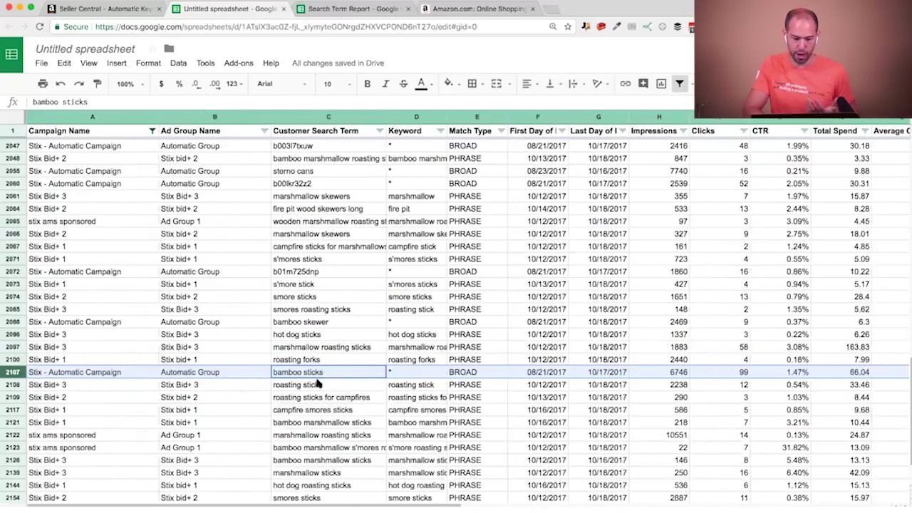
{"action": "left_click_drag", "start_coordinate": [328, 375], "coordinate": [335, 143]}
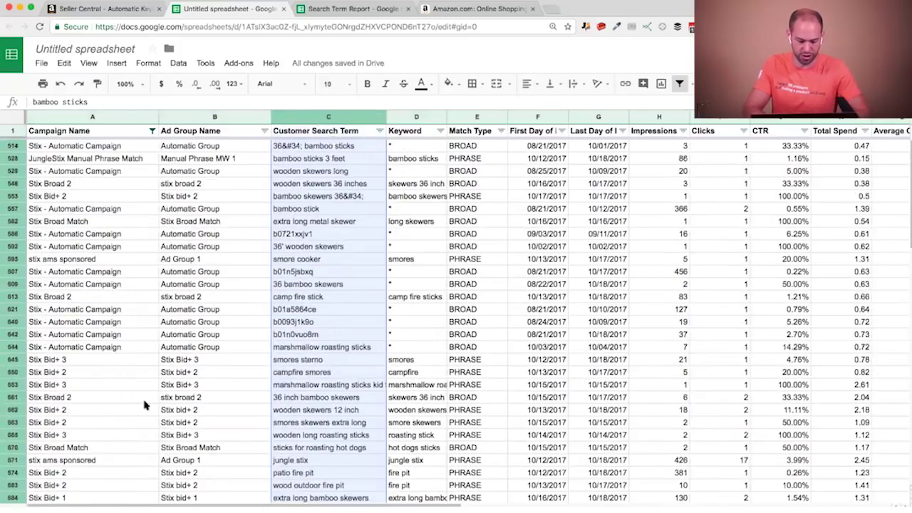
{"action": "left_click", "coordinate": [16, 498]}
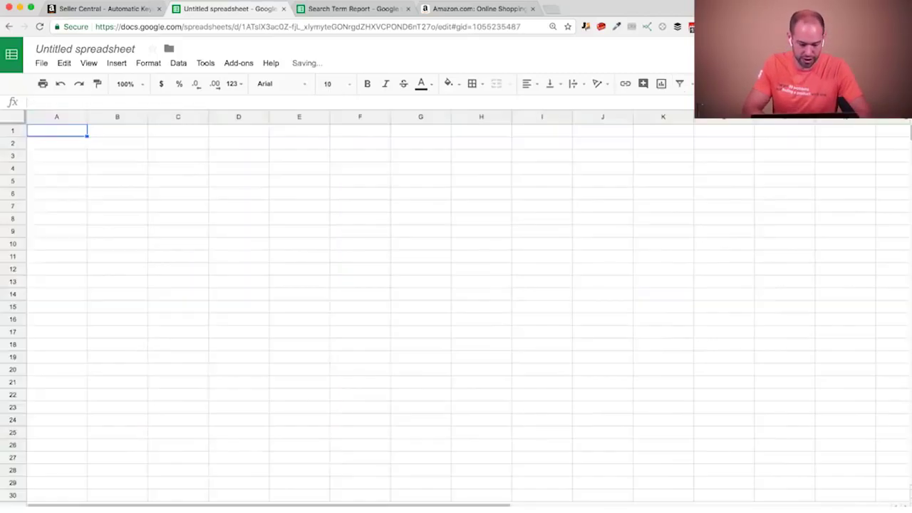
{"action": "key", "text": "ctrl+v"}
{"action": "left_click", "coordinate": [241, 289]}
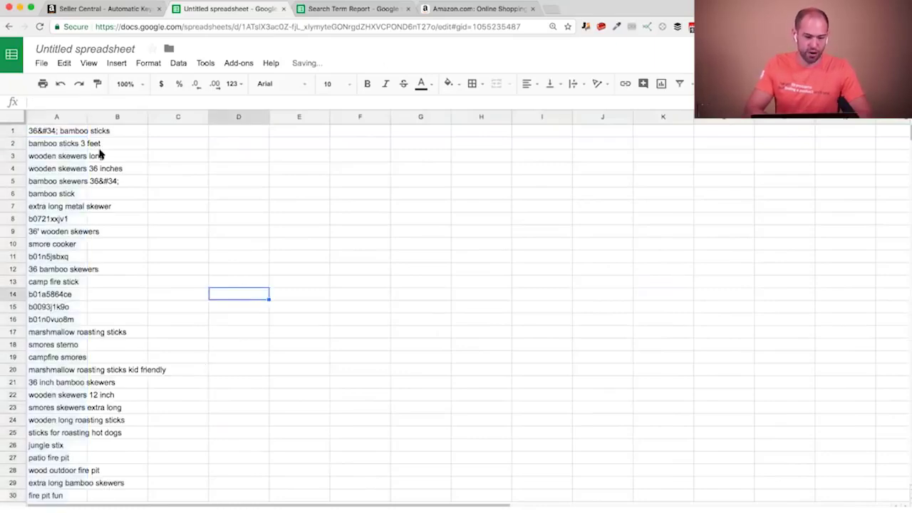
{"action": "left_click_drag", "start_coordinate": [85, 117], "coordinate": [175, 118]}
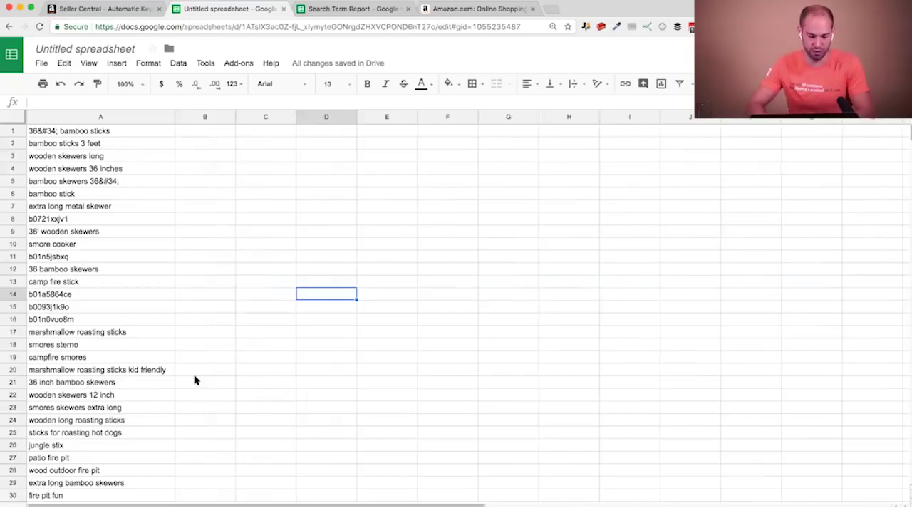
Copy the search term b0721xxjv1 from row 8 and search Amazon for it.
{"action": "left_click", "coordinate": [78, 221]}
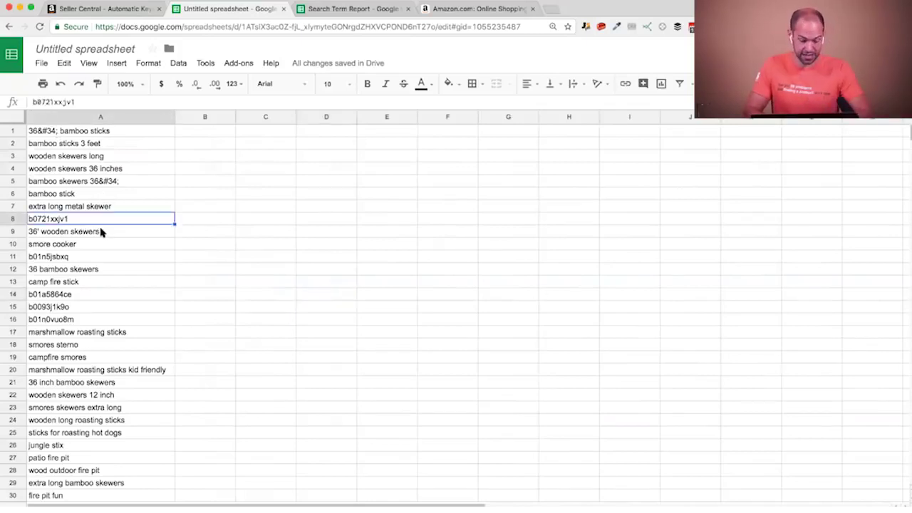
{"action": "key", "text": "ctrl+c"}
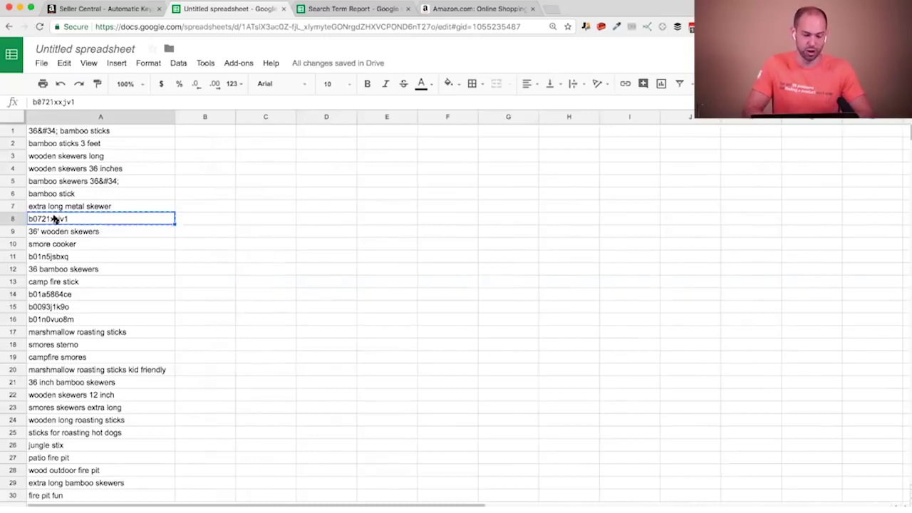
{"action": "left_click", "coordinate": [464, 10]}
{"action": "left_click", "coordinate": [320, 79]}
{"action": "key", "text": "ctrl+v"}
{"action": "key", "text": "Return"}
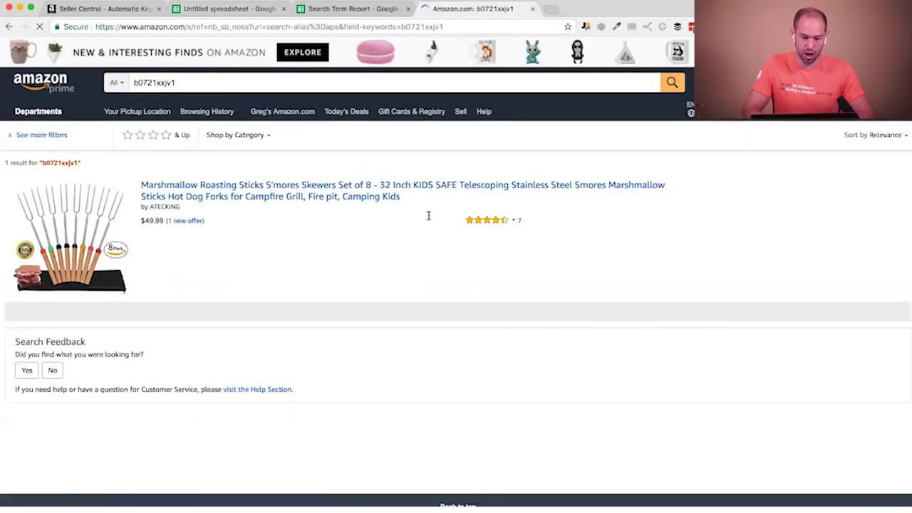
Open the ATECKING marshmallow roasting sticks listing and look over its sponsored and also-shopped-for products.
{"action": "left_click", "coordinate": [364, 185]}
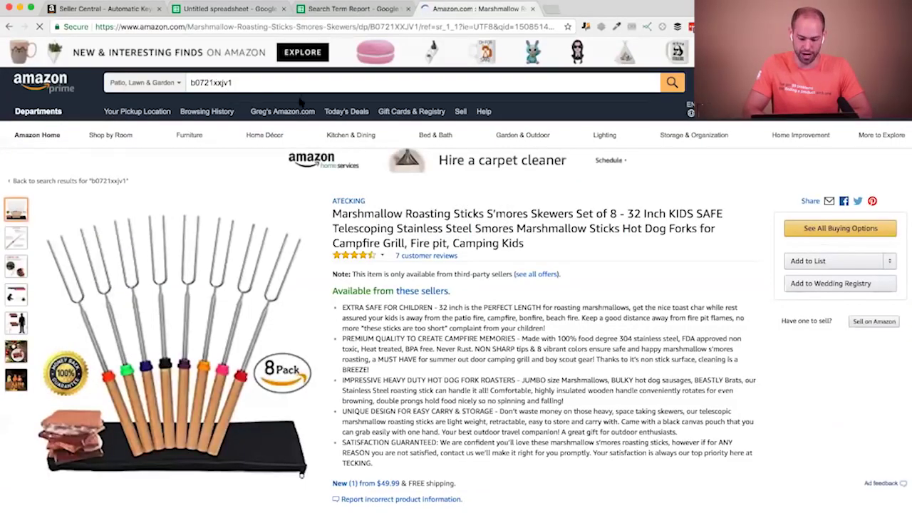
{"action": "scroll", "coordinate": [300, 102], "scroll_direction": "down", "scroll_amount": 10}
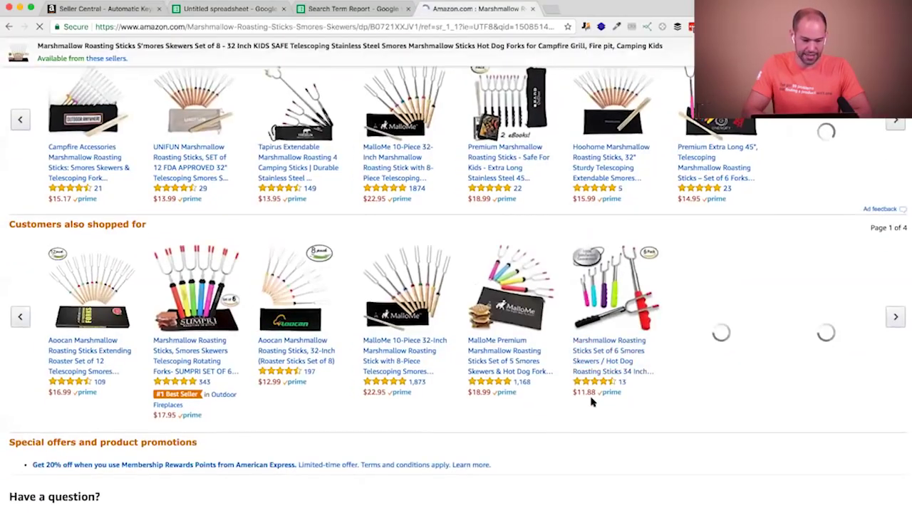
{"action": "scroll", "coordinate": [592, 403], "scroll_direction": "up", "scroll_amount": 1}
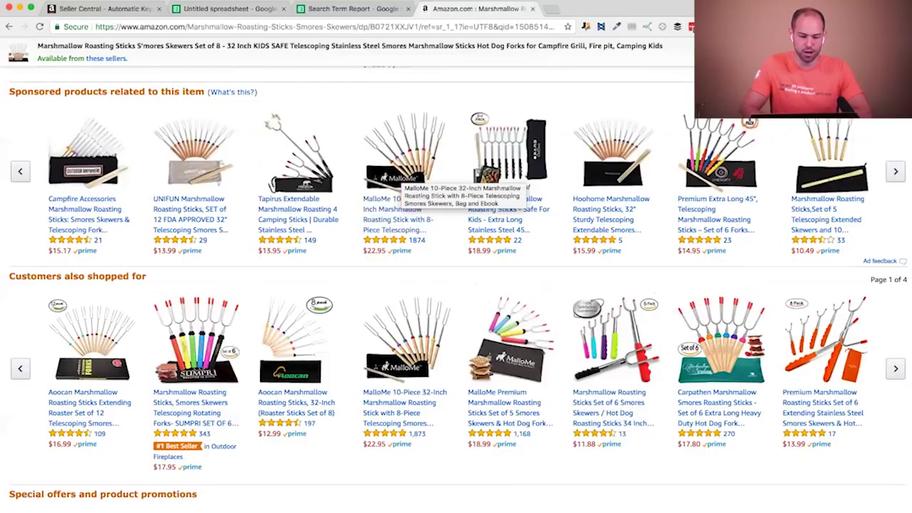
Return to the copied search term list and clear the ASINs b0721xxjv1 in row 8 and b01n5jsbxq in row 11.
{"action": "left_click", "coordinate": [122, 10]}
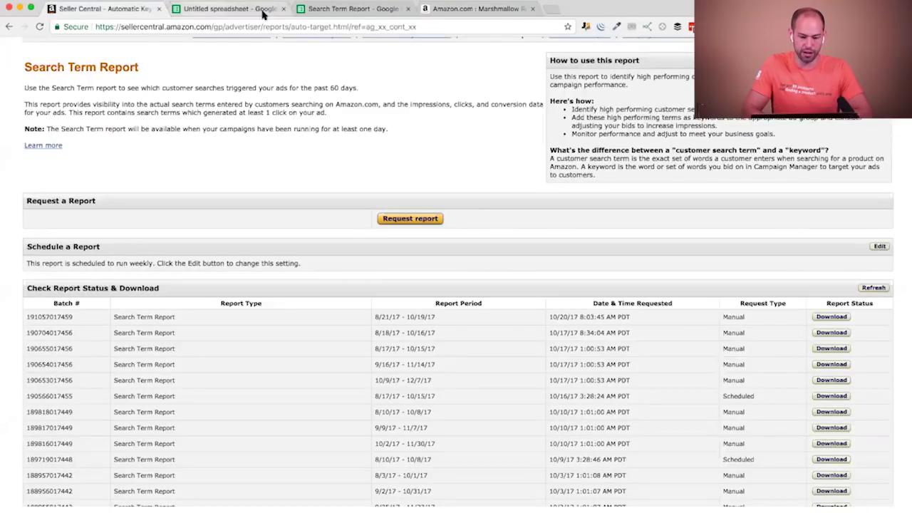
{"action": "left_click", "coordinate": [205, 10]}
{"action": "left_click", "coordinate": [181, 231]}
{"action": "left_click", "coordinate": [157, 219]}
{"action": "key", "text": "BackSpace"}
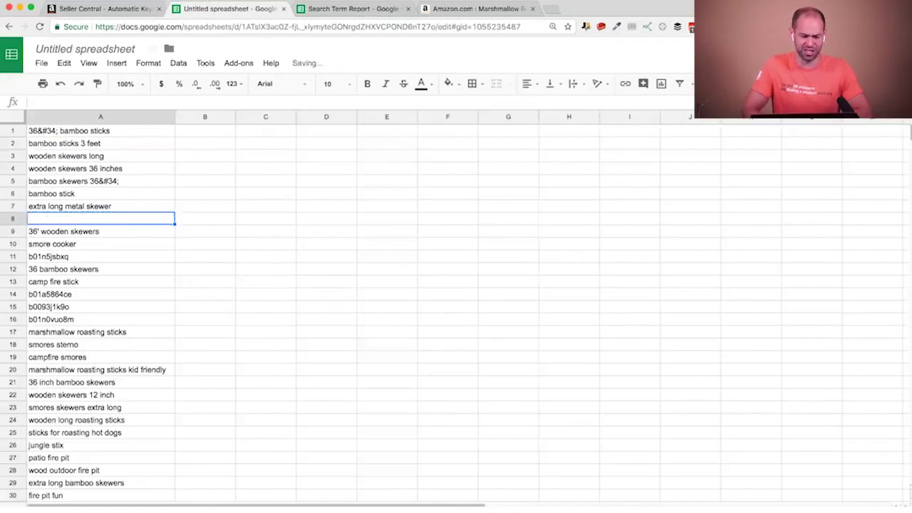
{"action": "left_click", "coordinate": [121, 258]}
{"action": "scroll", "coordinate": [205, 261], "scroll_direction": "down", "scroll_amount": 2}
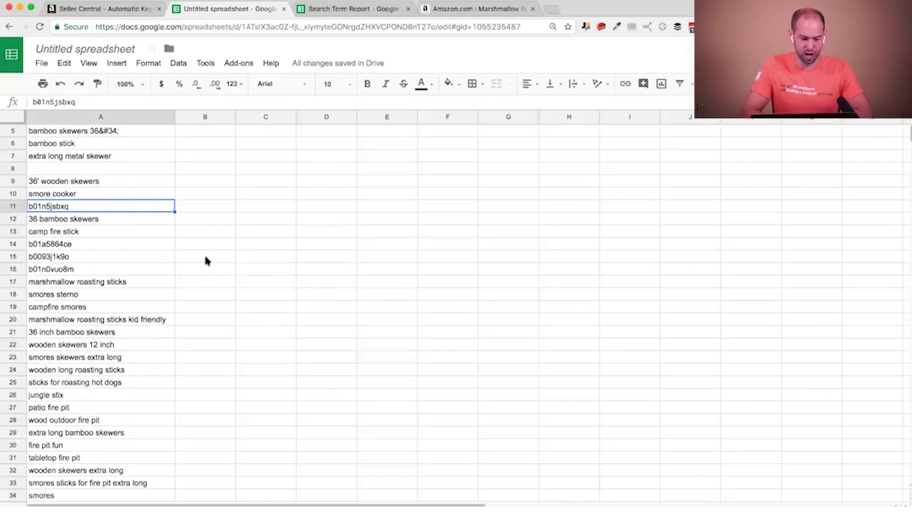
{"action": "key", "text": "BackSpace"}
Clear the three consecutive ASINs b01a5864ce, b0093j1k9o and b01n0vuo8m in rows 14 to 16.
{"action": "key", "text": "Down"}
{"action": "key", "text": "Down"}
{"action": "key", "text": "Down"}
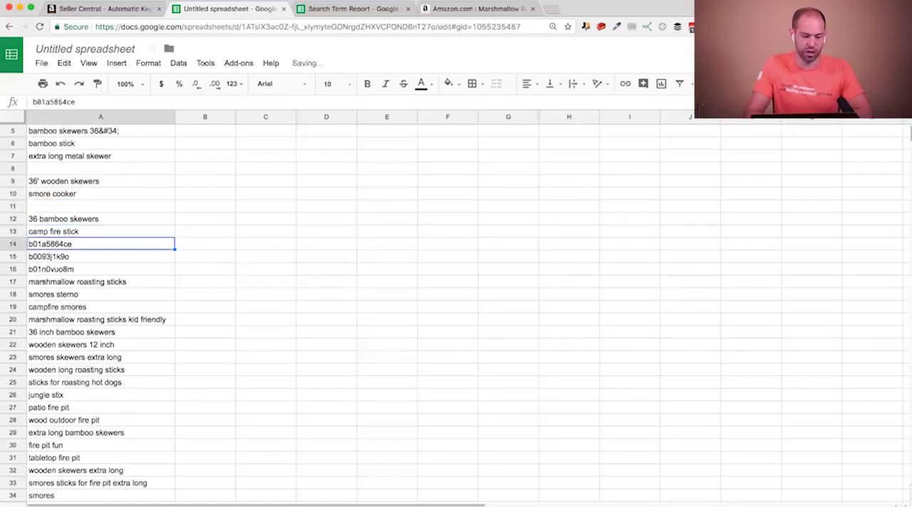
{"action": "key", "text": "BackSpace"}
{"action": "key", "text": "Down"}
{"action": "key", "text": "BackSpace"}
{"action": "key", "text": "Down"}
{"action": "key", "text": "BackSpace"}
Go down the list past the keyword phrases and clear the ASIN b00p7broc4 in row 39.
{"action": "key", "text": "Down"}
{"action": "key", "text": "Down"}
{"action": "key", "text": "Down"}
{"action": "key", "text": "Down"}
{"action": "key", "text": "Down"}
{"action": "key", "text": "Down"}
{"action": "key", "text": "Down"}
{"action": "key", "text": "Down"}
{"action": "key", "text": "Down"}
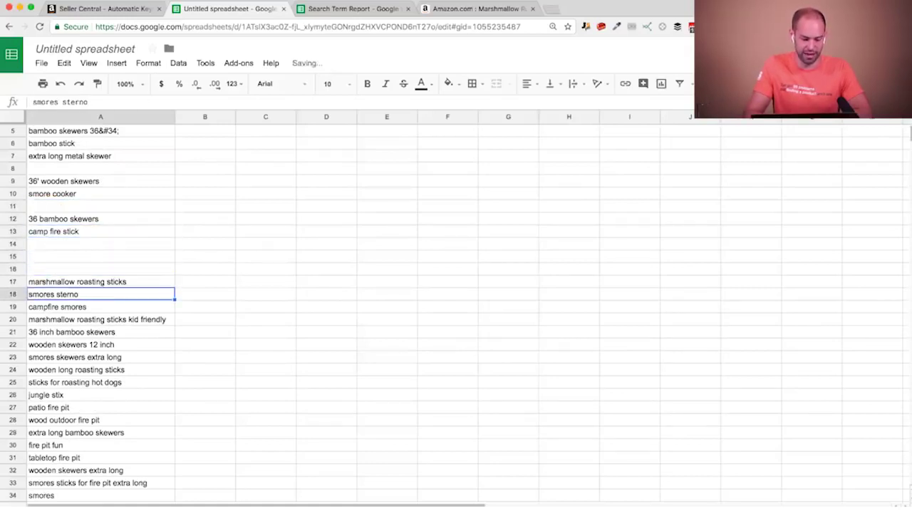
{"action": "key", "text": "Down"}
{"action": "key", "text": "Down"}
{"action": "key", "text": "Down"}
{"action": "key", "text": "Down"}
{"action": "key", "text": "Down"}
{"action": "key", "text": "Down"}
{"action": "key", "text": "Down"}
{"action": "key", "text": "Down"}
{"action": "key", "text": "Down"}
{"action": "key", "text": "Down"}
{"action": "key", "text": "Down"}
{"action": "key", "text": "Down"}
{"action": "key", "text": "Down"}
{"action": "key", "text": "Down"}
{"action": "key", "text": "Down"}
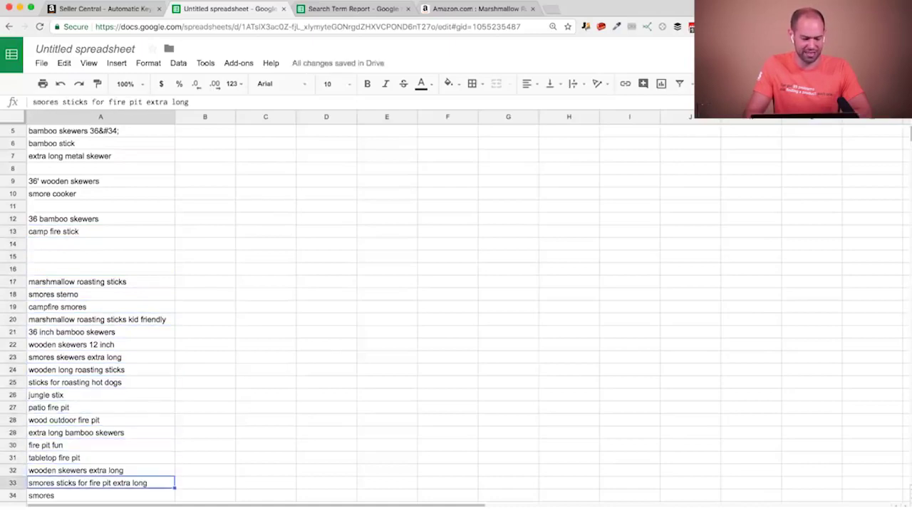
{"action": "key", "text": "Down"}
{"action": "key", "text": "Down"}
{"action": "key", "text": "Down"}
{"action": "key", "text": "Up"}
{"action": "key", "text": "Up"}
{"action": "key", "text": "Up"}
{"action": "key", "text": "Up"}
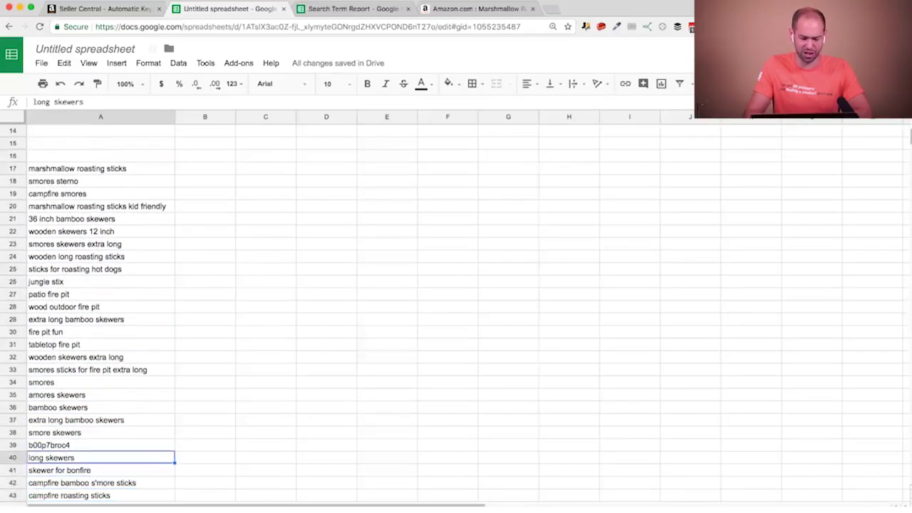
{"action": "key", "text": "BackSpace"}
Clear the ASIN b01mr827h3 in row 45, below smores skewers.
{"action": "key", "text": "Down"}
{"action": "key", "text": "Down"}
{"action": "key", "text": "Down"}
{"action": "key", "text": "Down"}
{"action": "key", "text": "Down"}
{"action": "key", "text": "Down"}
{"action": "key", "text": "Down"}
{"action": "key", "text": "Down"}
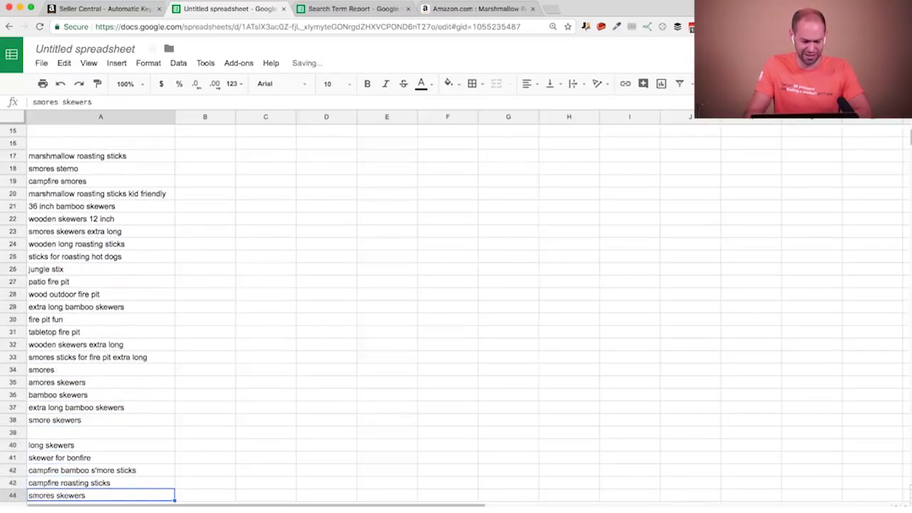
{"action": "key", "text": "Up"}
{"action": "key", "text": "Up"}
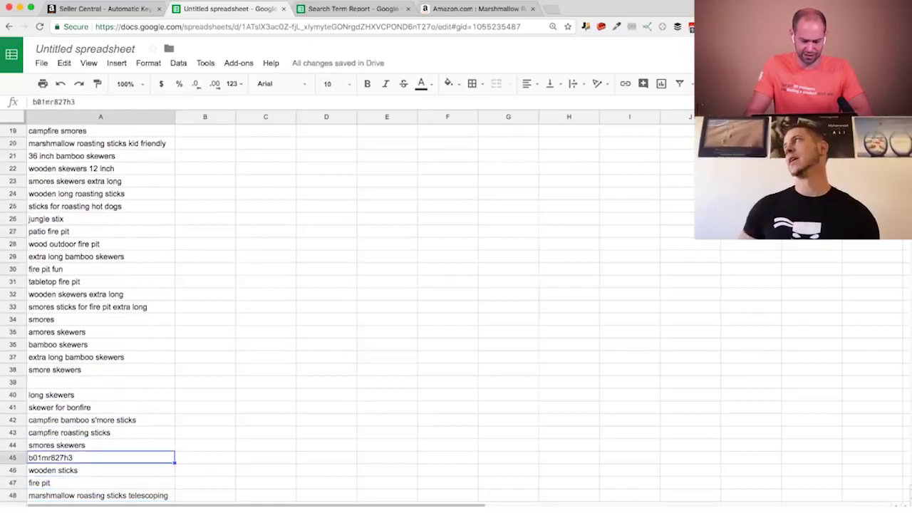
{"action": "key", "text": "BackSpace"}
Clear the ASIN in row 53, between disposable smore sticks and campfire skewers long.
{"action": "key", "text": "Down"}
{"action": "key", "text": "Down"}
{"action": "key", "text": "Down"}
{"action": "key", "text": "Down"}
{"action": "key", "text": "Down"}
{"action": "key", "text": "Down"}
{"action": "key", "text": "Down"}
{"action": "key", "text": "Down"}
{"action": "key", "text": "Down"}
{"action": "key", "text": "Down"}
{"action": "key", "text": "Down"}
{"action": "key", "text": "Down"}
{"action": "key", "text": "Down"}
{"action": "key", "text": "Down"}
{"action": "key", "text": "Down"}
{"action": "key", "text": "Up"}
{"action": "key", "text": "Up"}
{"action": "key", "text": "Up"}
{"action": "key", "text": "Up"}
{"action": "key", "text": "Up"}
{"action": "key", "text": "Up"}
{"action": "key", "text": "Up"}
{"action": "key", "text": "BackSpace"}
Clear the ASIN b003l7txuw in row 59, below campfire roasting stick.
{"action": "key", "text": "Down"}
{"action": "key", "text": "Down"}
{"action": "key", "text": "Down"}
{"action": "key", "text": "Down"}
{"action": "key", "text": "Down"}
{"action": "key", "text": "Down"}
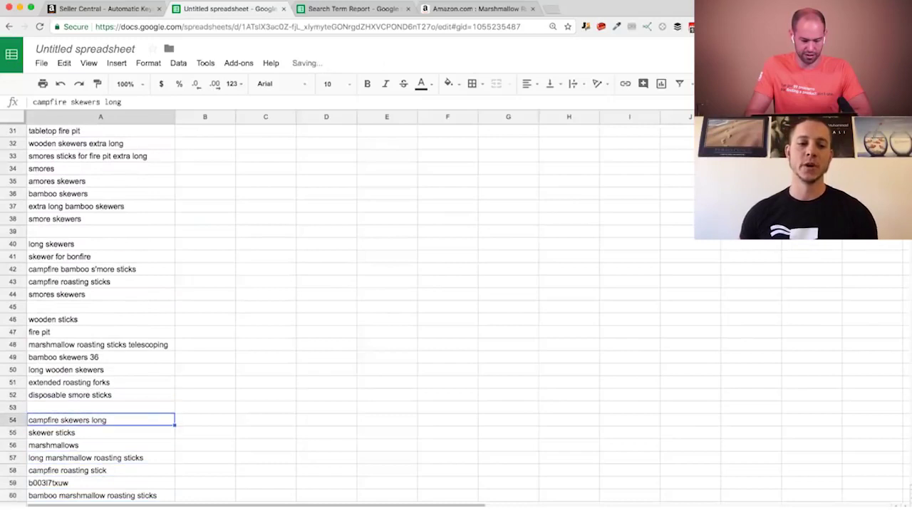
{"action": "key", "text": "BackSpace"}
Clear the ASIN b00lkr32z2 in row 62, below sterno cans.
{"action": "key", "text": "Down"}
{"action": "key", "text": "Down"}
{"action": "key", "text": "Down"}
{"action": "key", "text": "Down"}
{"action": "key", "text": "Down"}
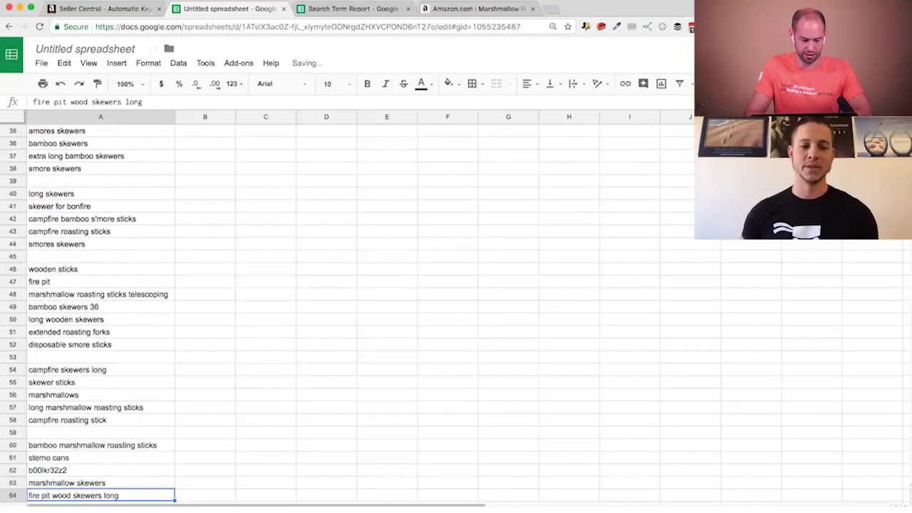
{"action": "key", "text": "Up"}
{"action": "key", "text": "Up"}
{"action": "key", "text": "BackSpace"}
Clear the ASIN in row 69, below s'mores sticks, and check the remaining search terms down to row 77.
{"action": "key", "text": "Down"}
{"action": "key", "text": "Down"}
{"action": "key", "text": "Down"}
{"action": "key", "text": "Down"}
{"action": "key", "text": "Down"}
{"action": "key", "text": "Down"}
{"action": "key", "text": "Down"}
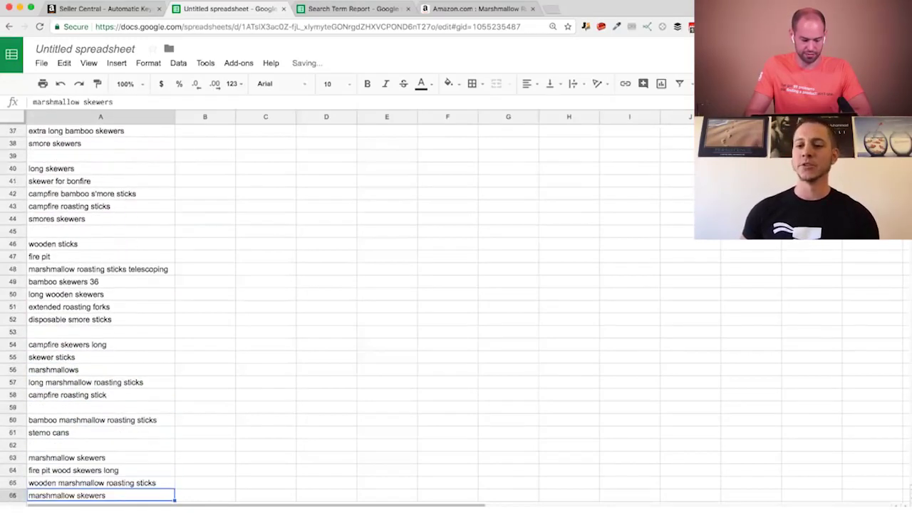
{"action": "key", "text": "Down"}
{"action": "key", "text": "Down"}
{"action": "key", "text": "Down"}
{"action": "key", "text": "Up"}
{"action": "key", "text": "Up"}
{"action": "key", "text": "Up"}
{"action": "key", "text": "BackSpace"}
{"action": "key", "text": "Down"}
{"action": "key", "text": "Down"}
{"action": "key", "text": "Down"}
{"action": "key", "text": "Down"}
{"action": "key", "text": "Down"}
{"action": "key", "text": "Down"}
{"action": "key", "text": "Down"}
{"action": "key", "text": "Down"}
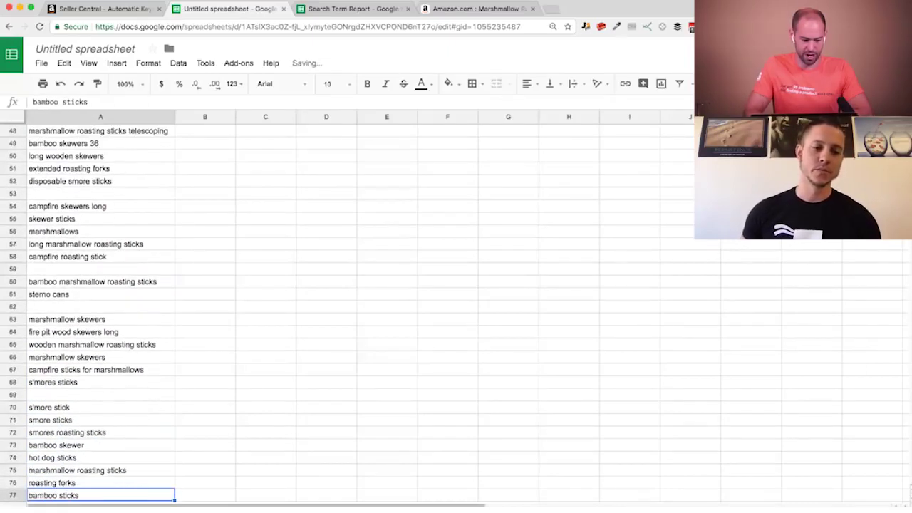
Sort the sheet by column A from A to Z and look over the sorted search terms.
{"action": "scroll", "coordinate": [103, 356], "scroll_direction": "up", "scroll_amount": 5}
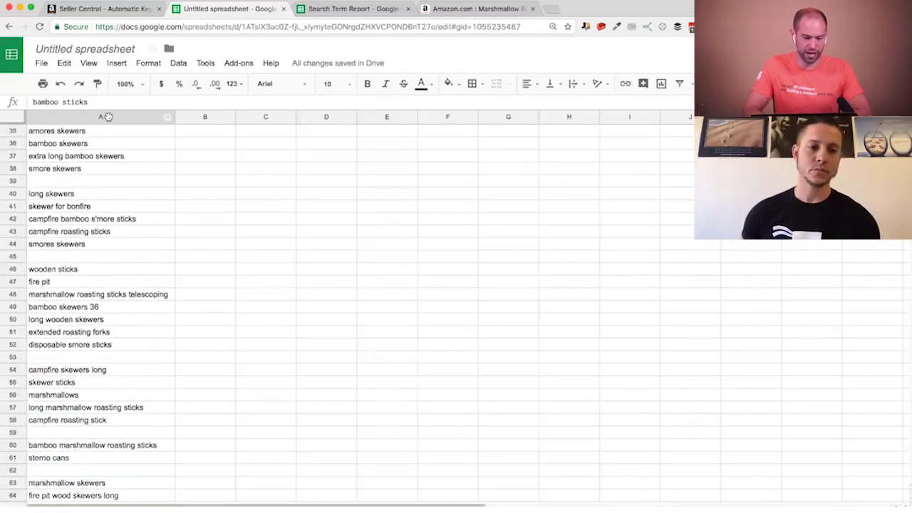
{"action": "left_click", "coordinate": [106, 116]}
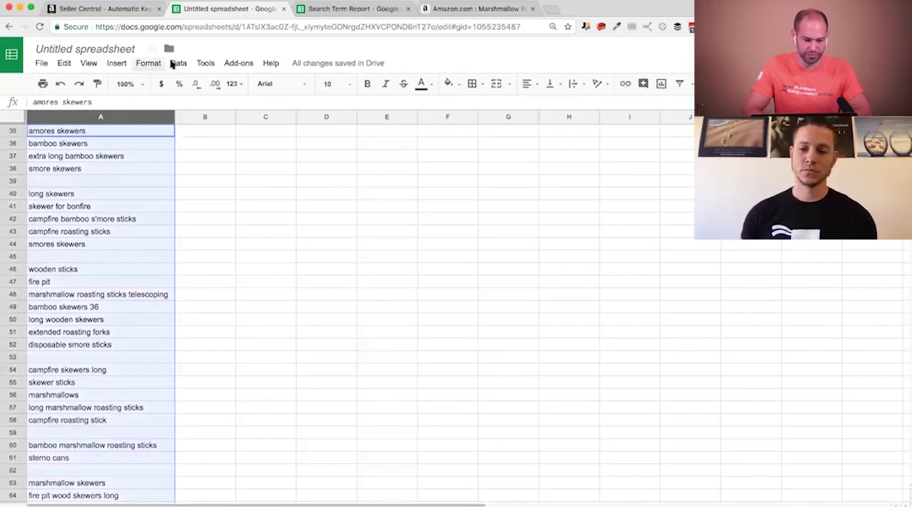
{"action": "left_click", "coordinate": [145, 64]}
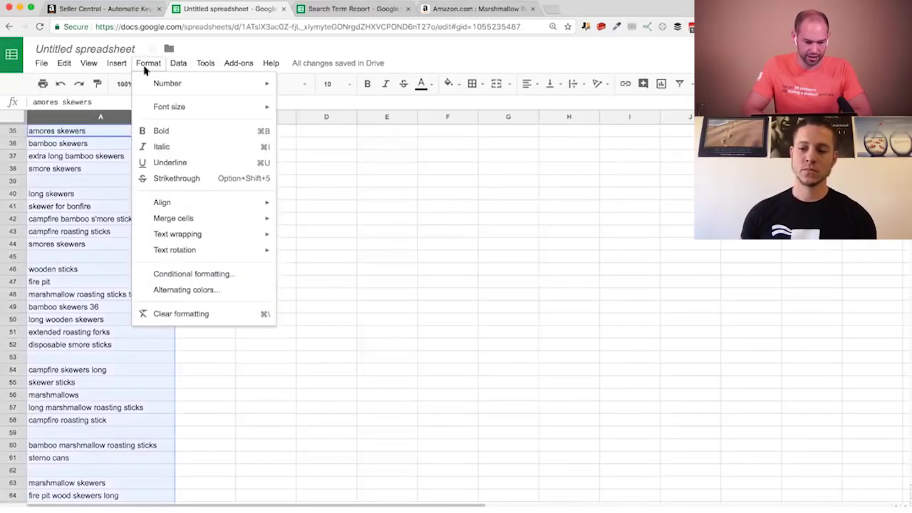
{"action": "left_click", "coordinate": [150, 64]}
{"action": "right_click", "coordinate": [116, 117]}
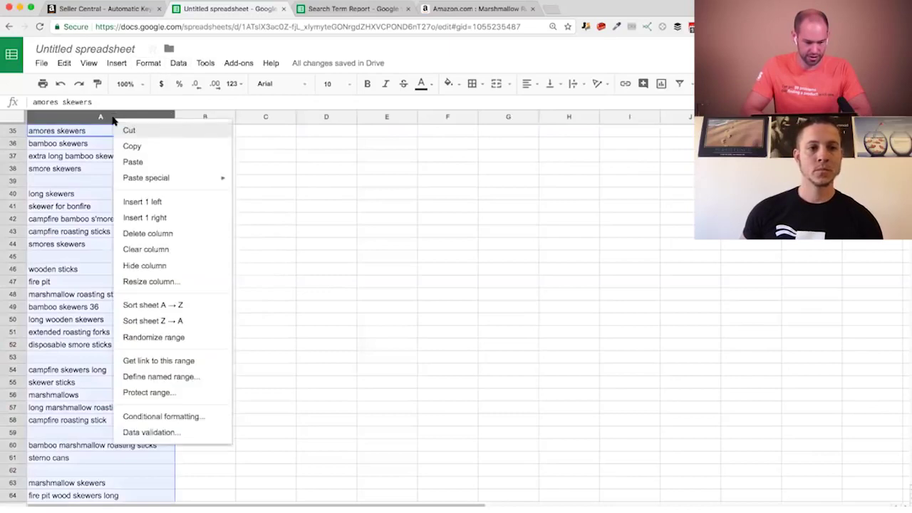
{"action": "left_click", "coordinate": [191, 307]}
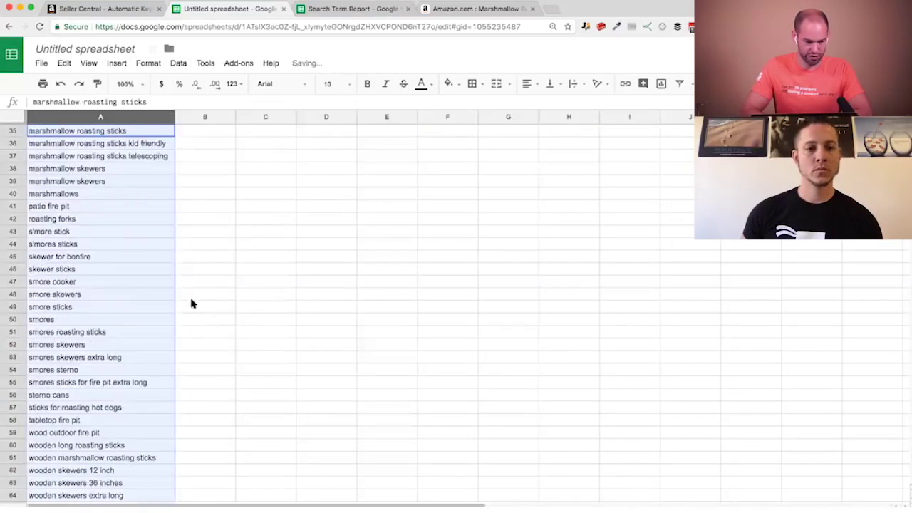
{"action": "scroll", "coordinate": [162, 288], "scroll_direction": "down", "scroll_amount": 5}
{"action": "scroll", "coordinate": [163, 289], "scroll_direction": "up", "scroll_amount": 15}
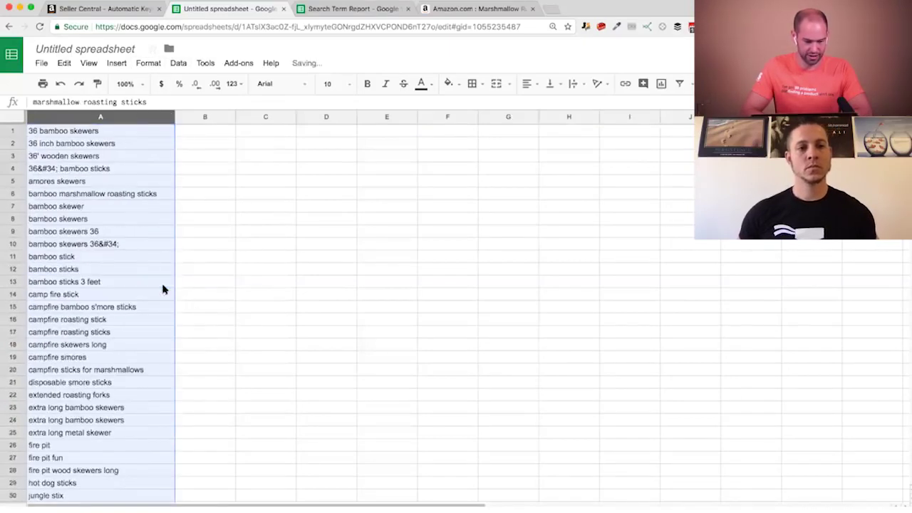
Copy the stray "&#" characters from the "36&#34; bamboo sticks" search term in row 4.
{"action": "left_click", "coordinate": [148, 245]}
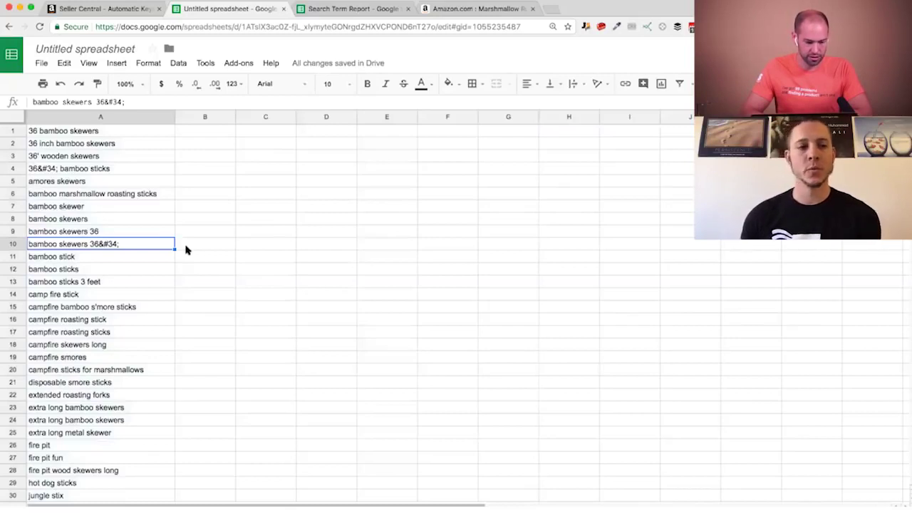
{"action": "scroll", "coordinate": [185, 249], "scroll_direction": "down", "scroll_amount": 2}
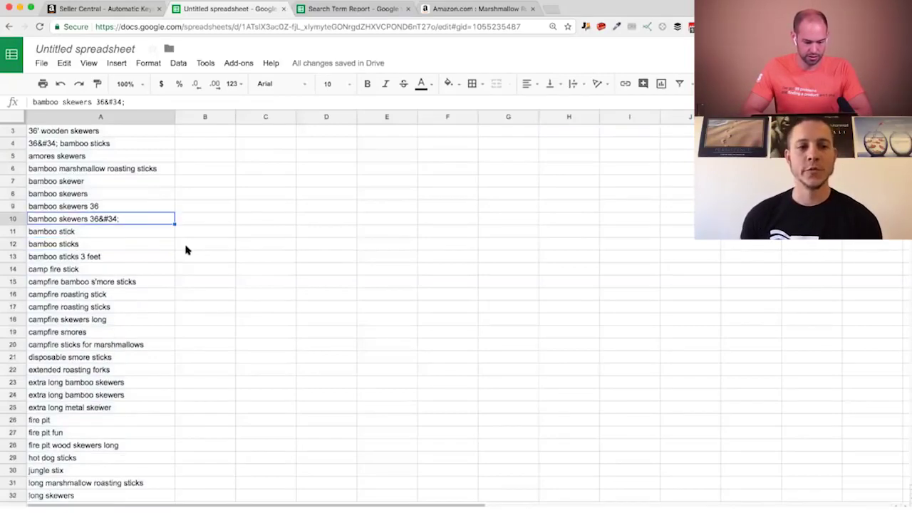
{"action": "scroll", "coordinate": [185, 250], "scroll_direction": "up", "scroll_amount": 2}
{"action": "left_click", "coordinate": [14, 169]}
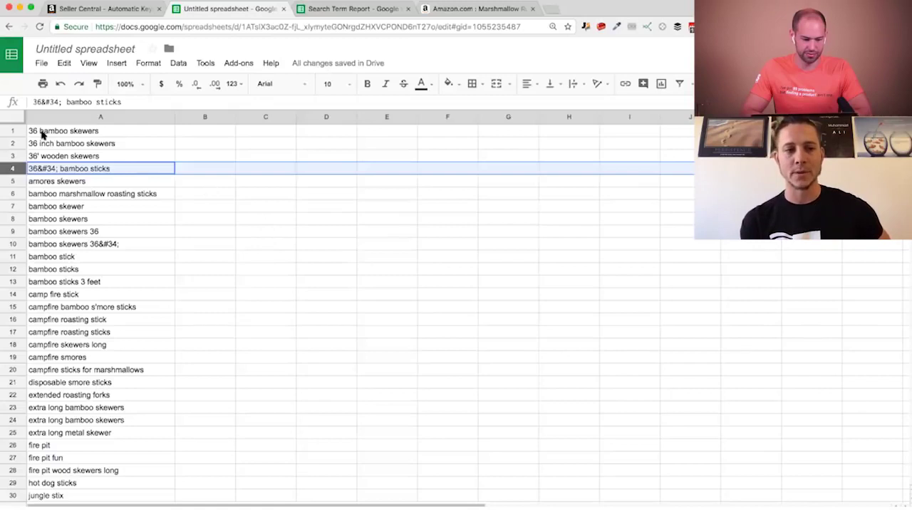
{"action": "left_click_drag", "start_coordinate": [47, 103], "coordinate": [40, 103]}
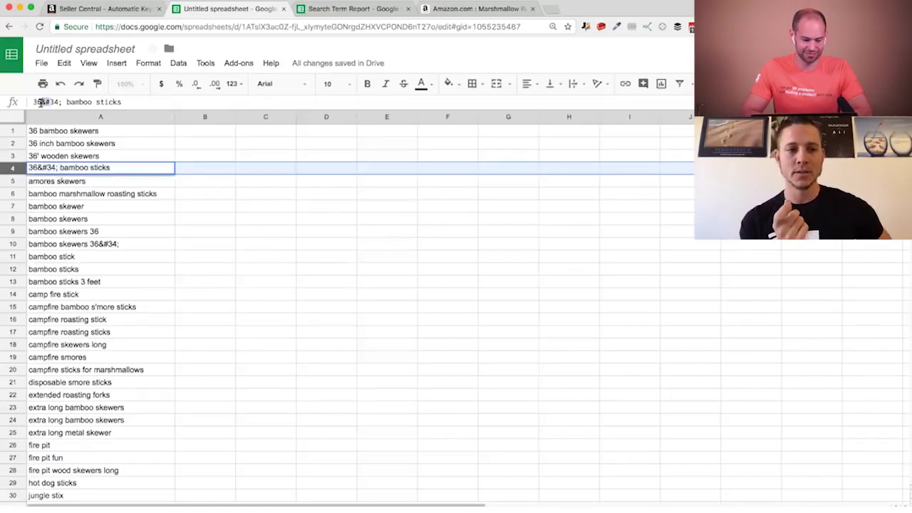
{"action": "key", "text": "ctrl+c"}
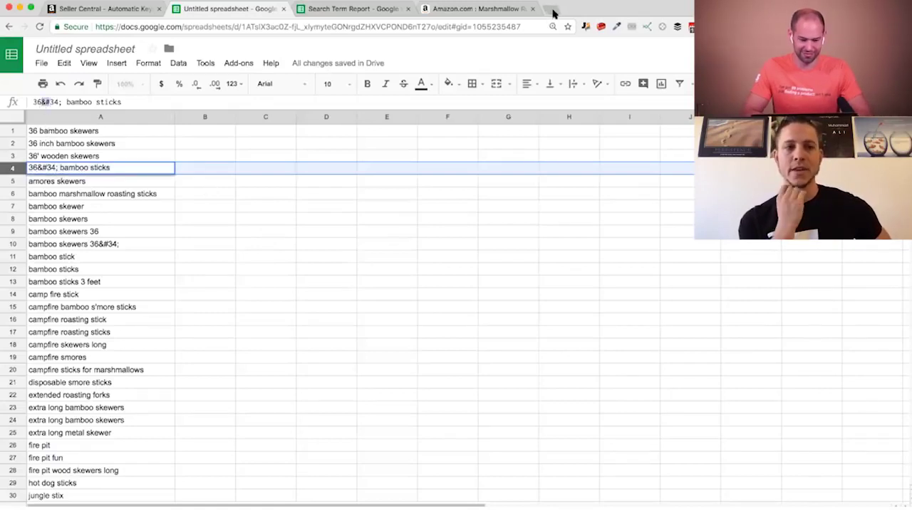
Search the web for "&#" in a new tab and open the W3 page on the HTML Coded Character Set.
{"action": "left_click", "coordinate": [552, 10]}
{"action": "key", "text": "ctrl+v"}
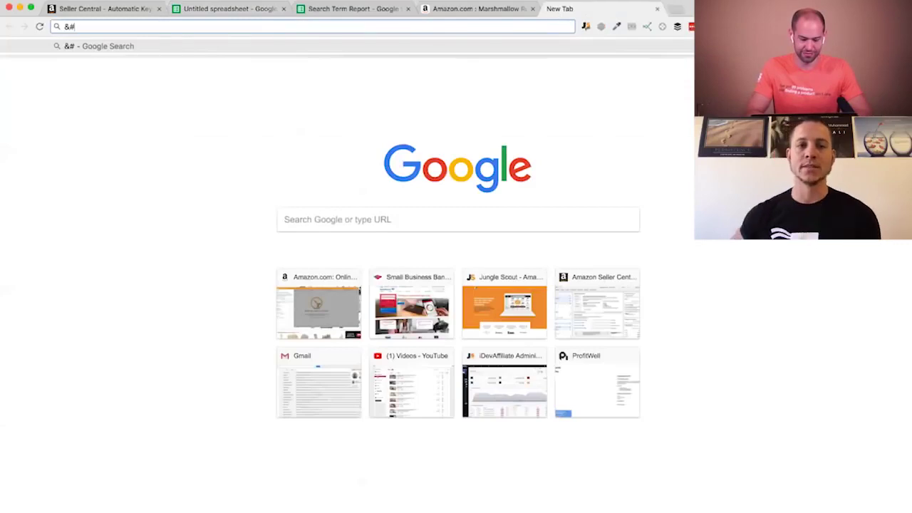
{"action": "key", "text": "Return"}
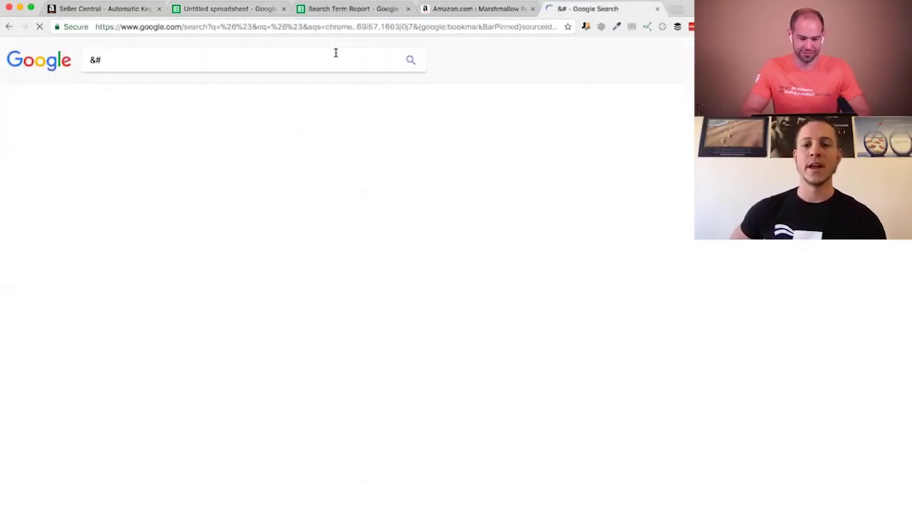
{"action": "left_click", "coordinate": [321, 139]}
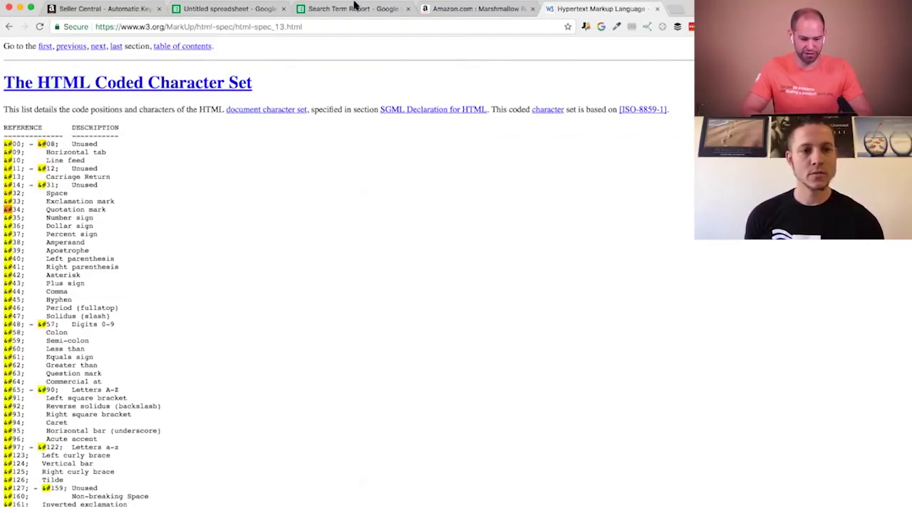
Compare the code in row 4's search term with the character reference list and find the &#34; entry.
{"action": "left_click", "coordinate": [229, 10]}
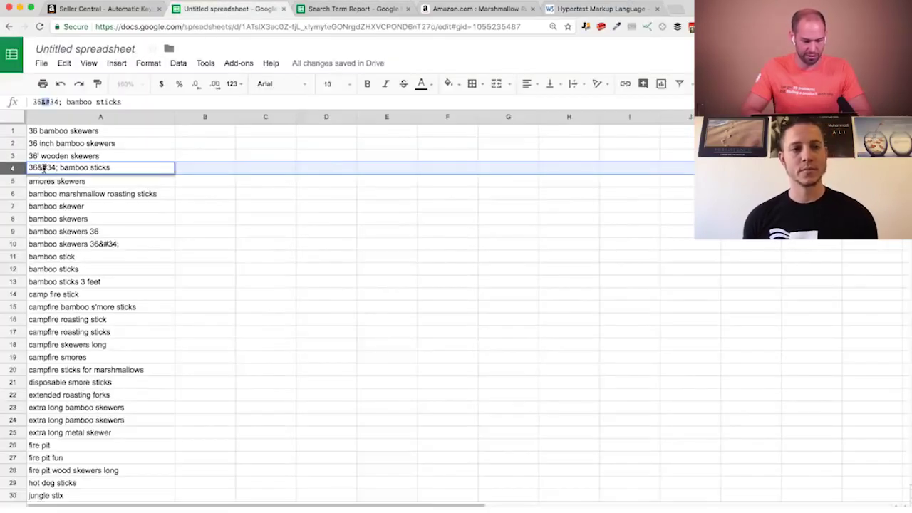
{"action": "left_click", "coordinate": [610, 10]}
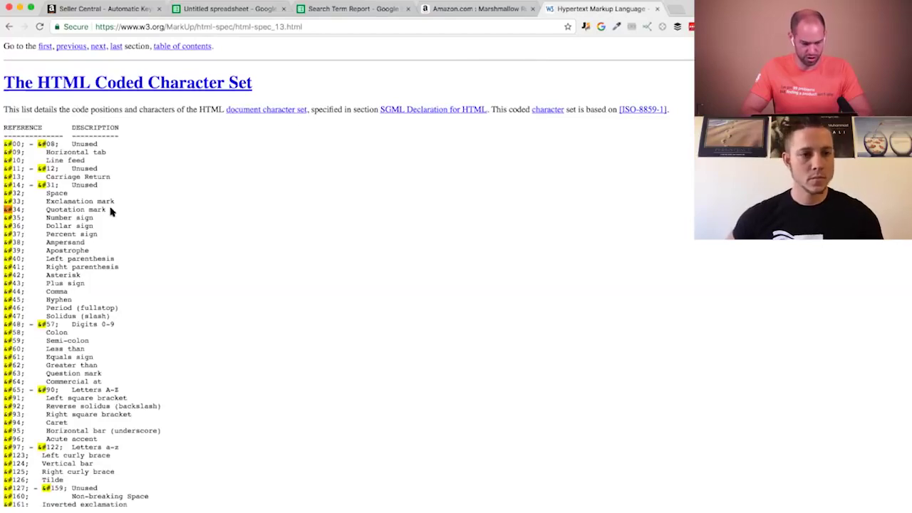
{"action": "left_click_drag", "start_coordinate": [116, 209], "coordinate": [6, 209]}
Return to the keyword spreadsheet and replace &#34; in row 4 with a quotation mark, making it 36" bamboo sticks.
{"action": "left_click", "coordinate": [489, 10]}
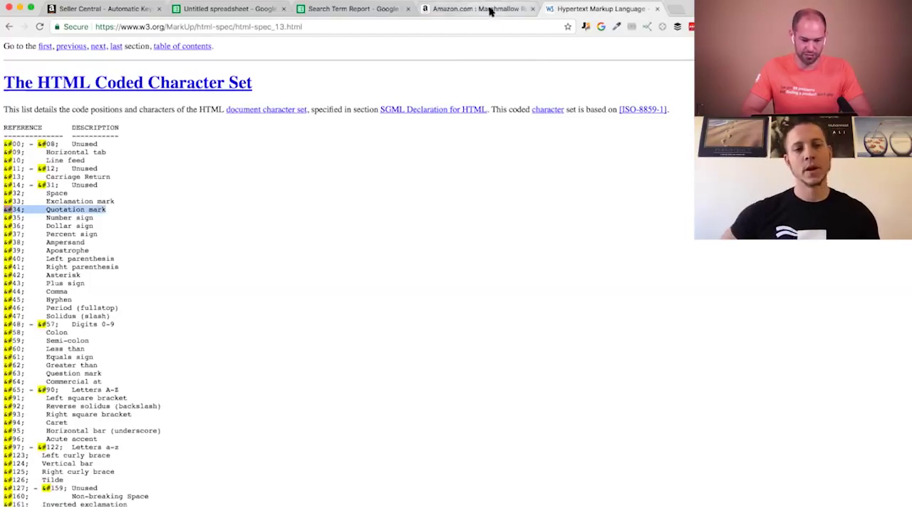
{"action": "left_click", "coordinate": [362, 10]}
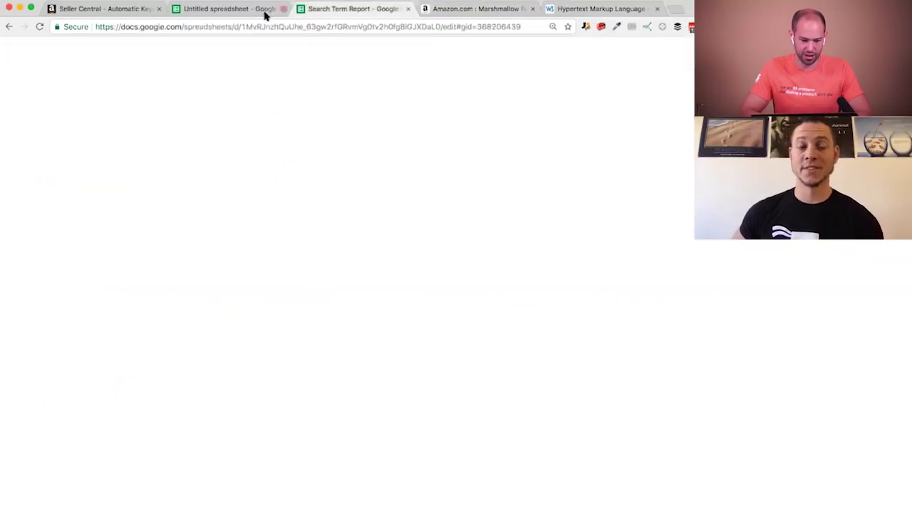
{"action": "left_click", "coordinate": [252, 10]}
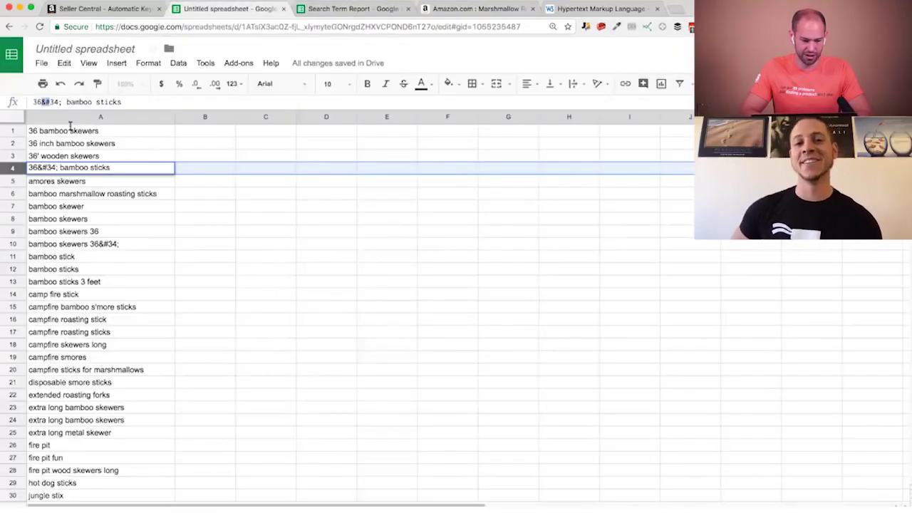
{"action": "left_click_drag", "start_coordinate": [63, 102], "coordinate": [42, 102]}
{"action": "type", "text": "\""}
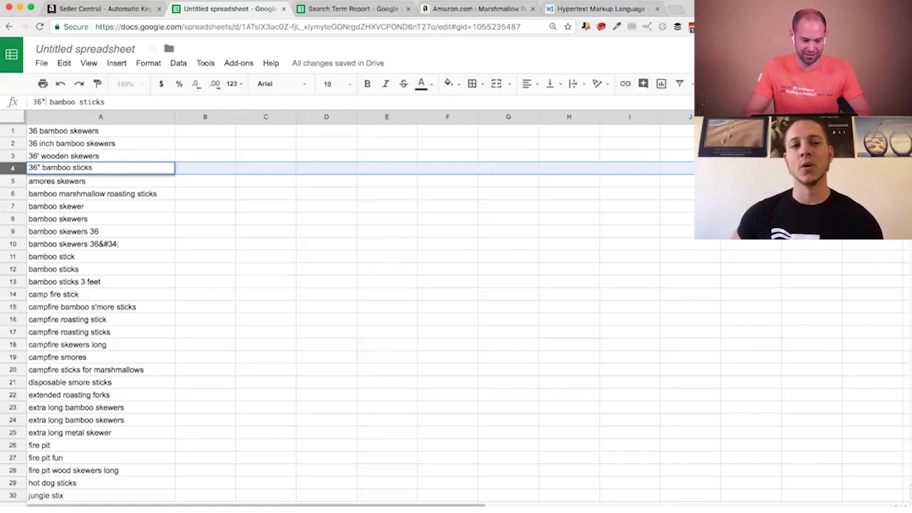
{"action": "key", "text": "Tab"}
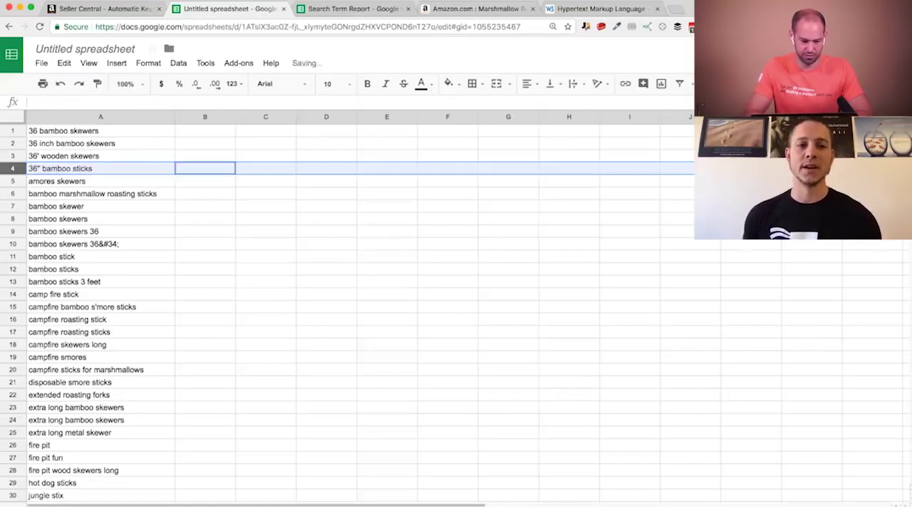
{"action": "left_click", "coordinate": [232, 186]}
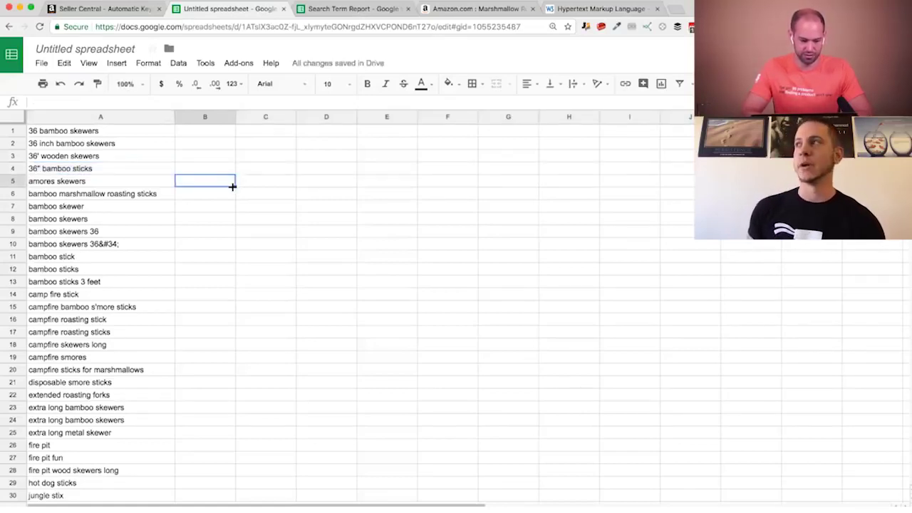
{"action": "left_click", "coordinate": [147, 172]}
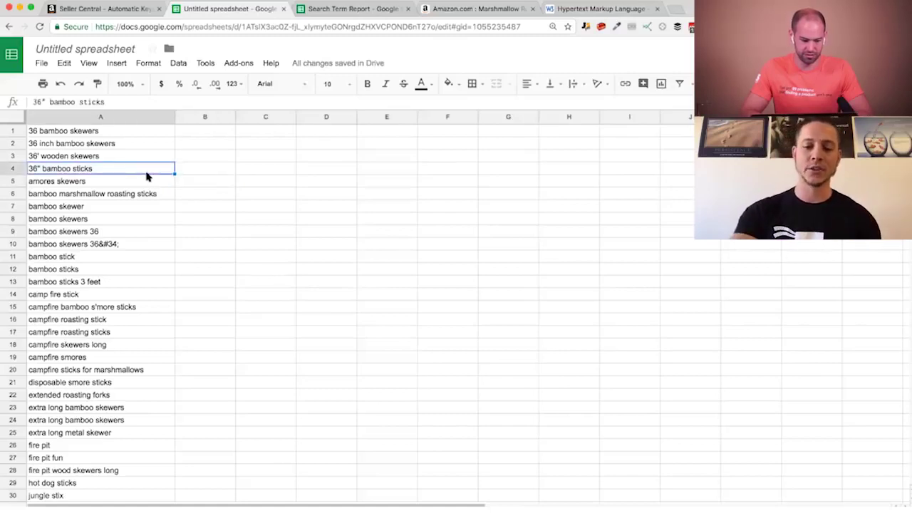
Replace &#34; in the row 10 search term with a quotation mark so it reads bamboo skewers 36".
{"action": "left_click", "coordinate": [124, 244]}
{"action": "left_click_drag", "start_coordinate": [126, 102], "coordinate": [107, 103]}
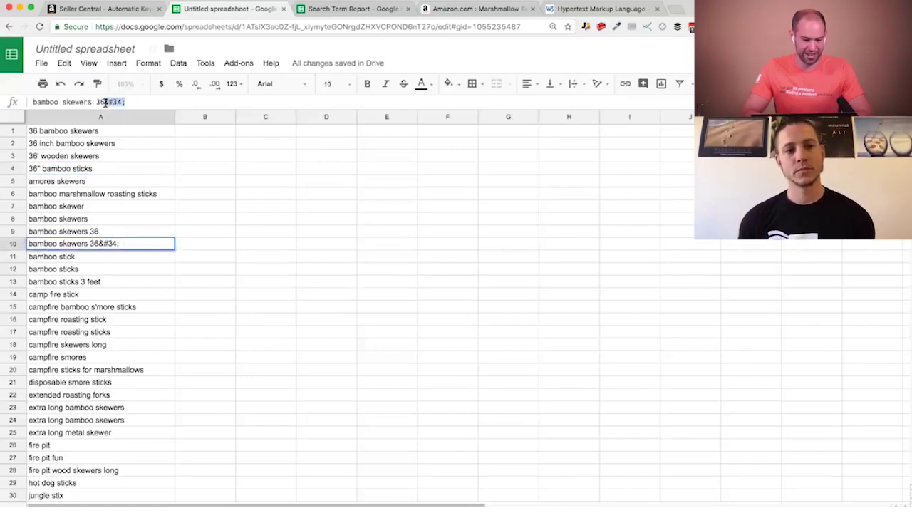
{"action": "type", "text": "\""}
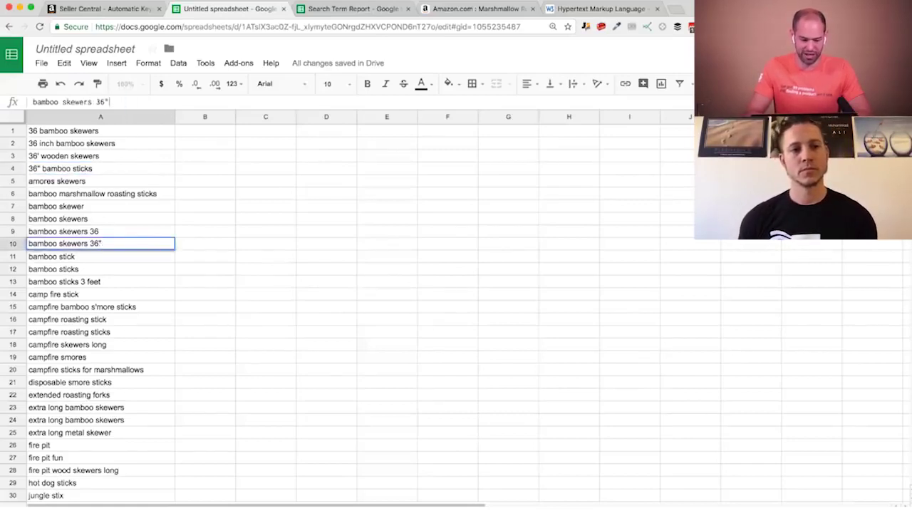
{"action": "key", "text": "Return"}
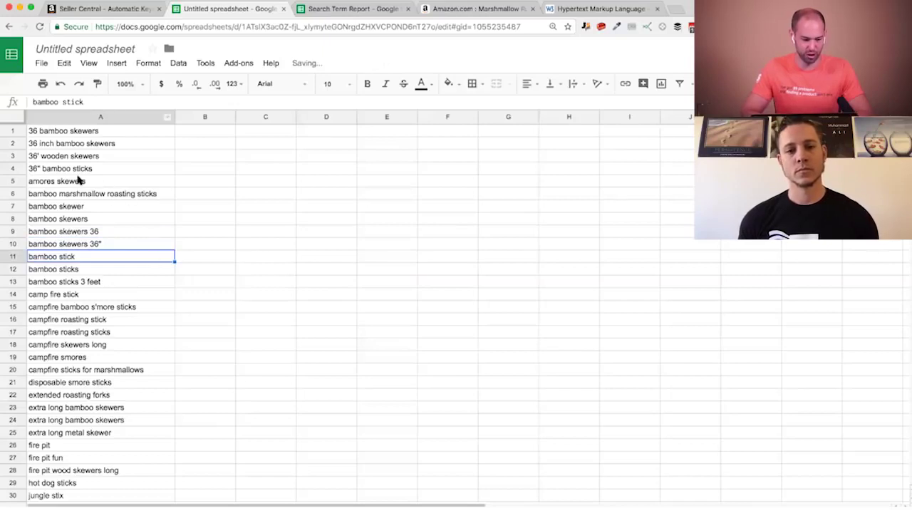
{"action": "left_click", "coordinate": [105, 247]}
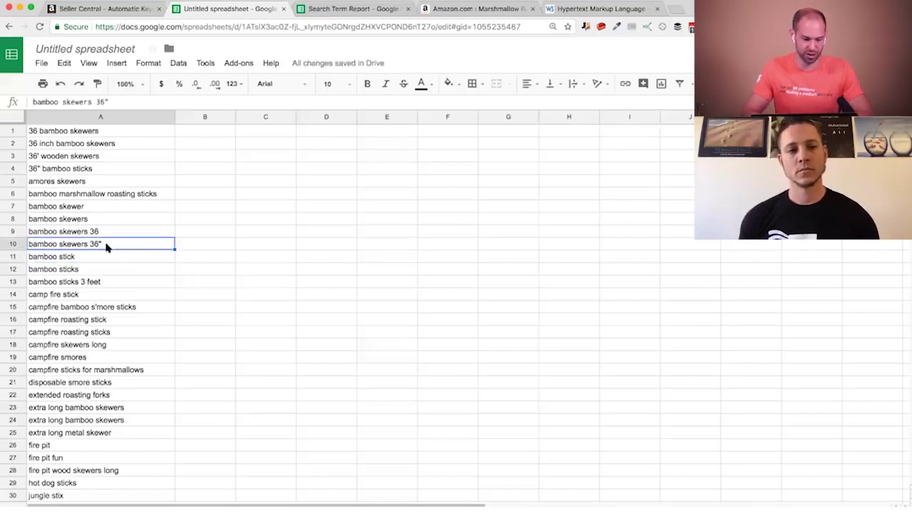
Check the rest of the keyword list and copy all search terms in column A.
{"action": "scroll", "coordinate": [161, 260], "scroll_direction": "down", "scroll_amount": 12}
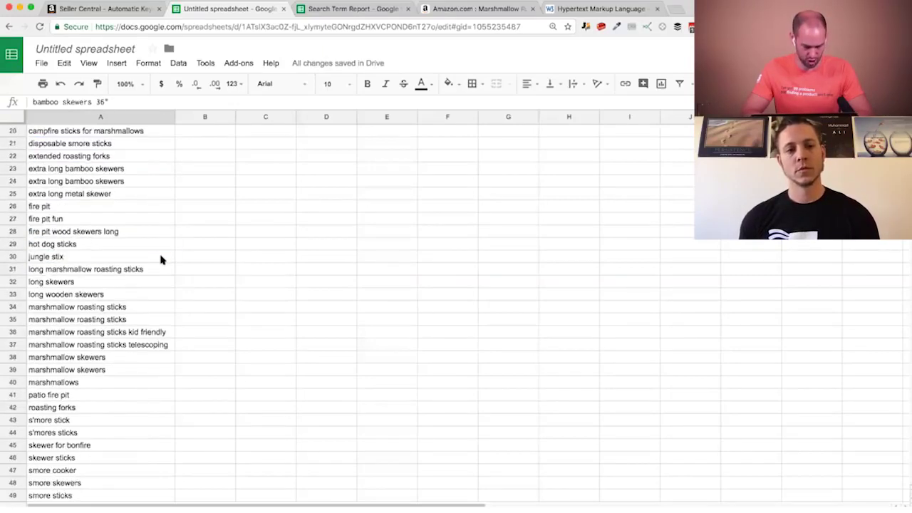
{"action": "scroll", "coordinate": [161, 260], "scroll_direction": "down", "scroll_amount": 4}
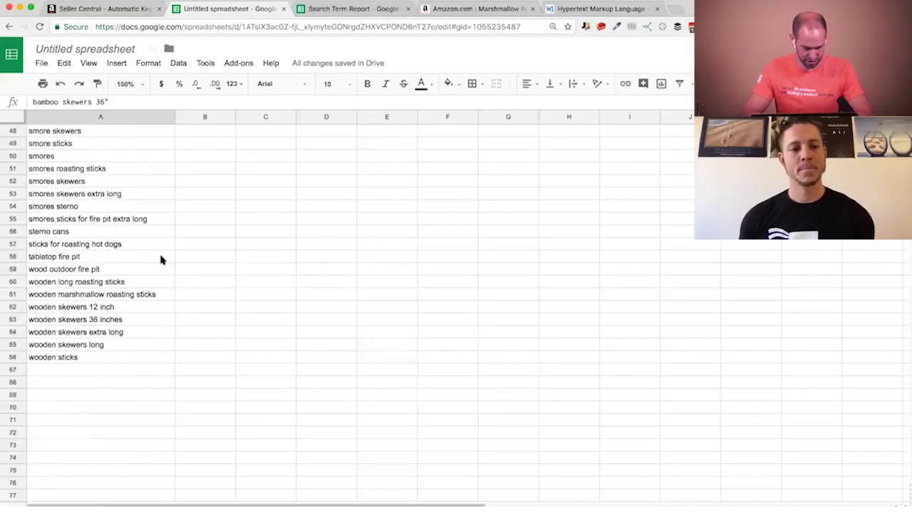
{"action": "key", "text": "ctrl+Down"}
{"action": "key", "text": "ctrl+shift+Up"}
{"action": "key", "text": "ctrl+c"}
Switch to Amazon Seller Central, open Campaign Manager and start a new Sponsored Products campaign.
{"action": "left_click", "coordinate": [96, 8]}
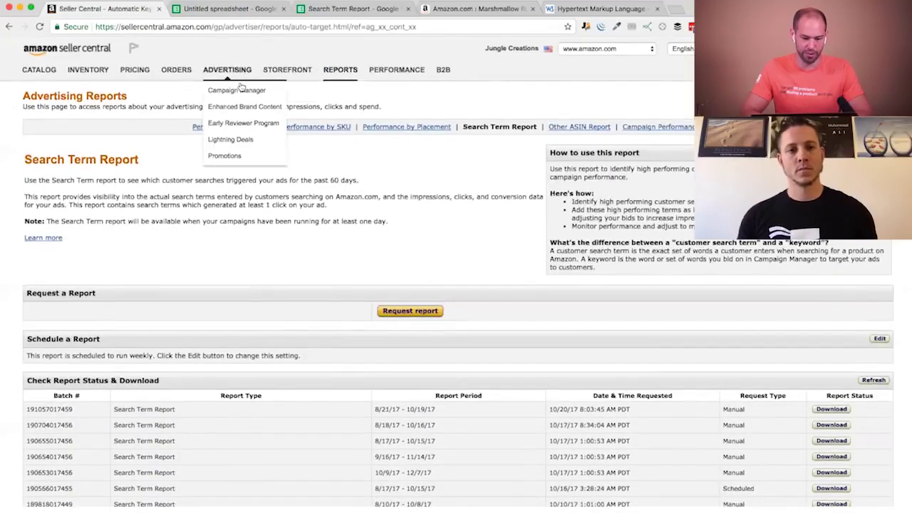
{"action": "left_click", "coordinate": [240, 89]}
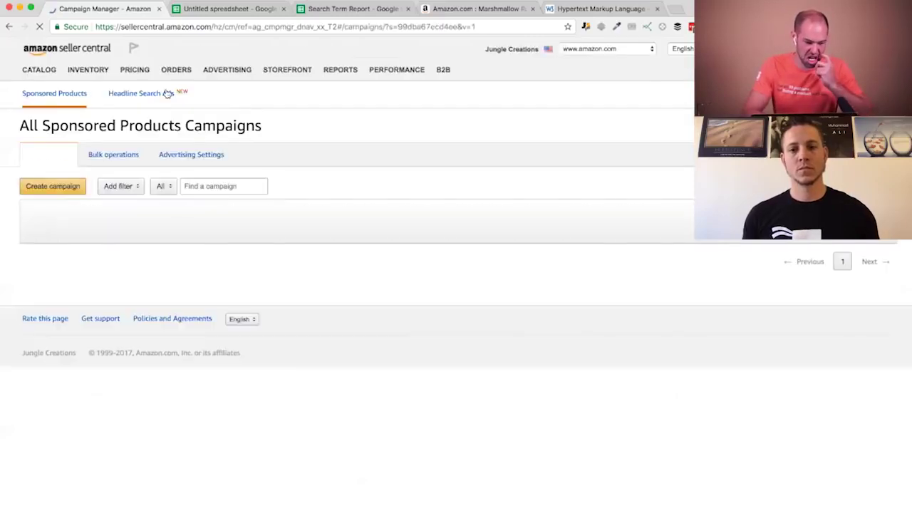
{"action": "left_click", "coordinate": [66, 187]}
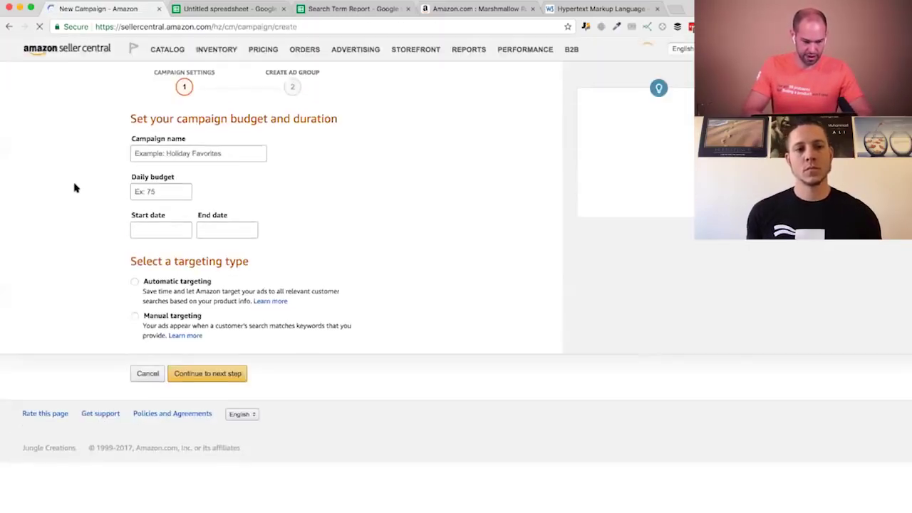
Name the campaign "Stix - Search Term Report Winners".
{"action": "left_click", "coordinate": [199, 171]}
{"action": "type", "text": "Stix - Search Term"}
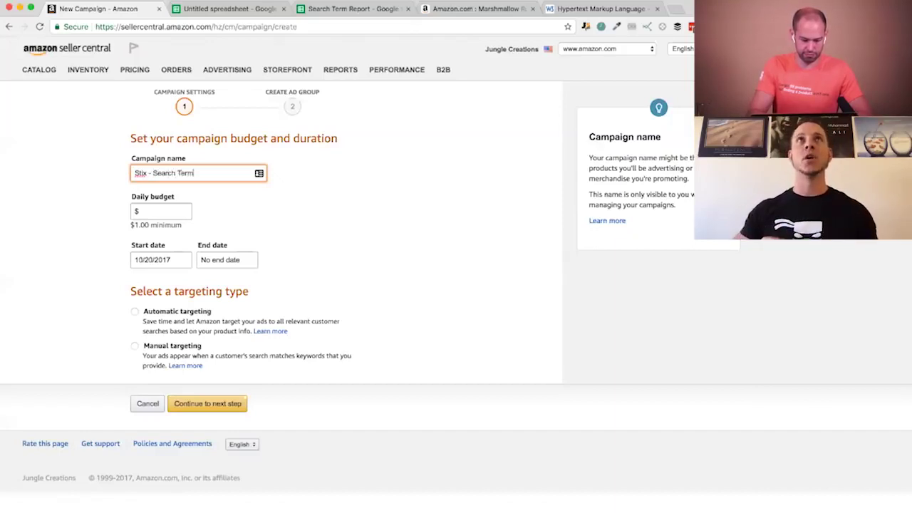
{"action": "type", "text": "nners"}
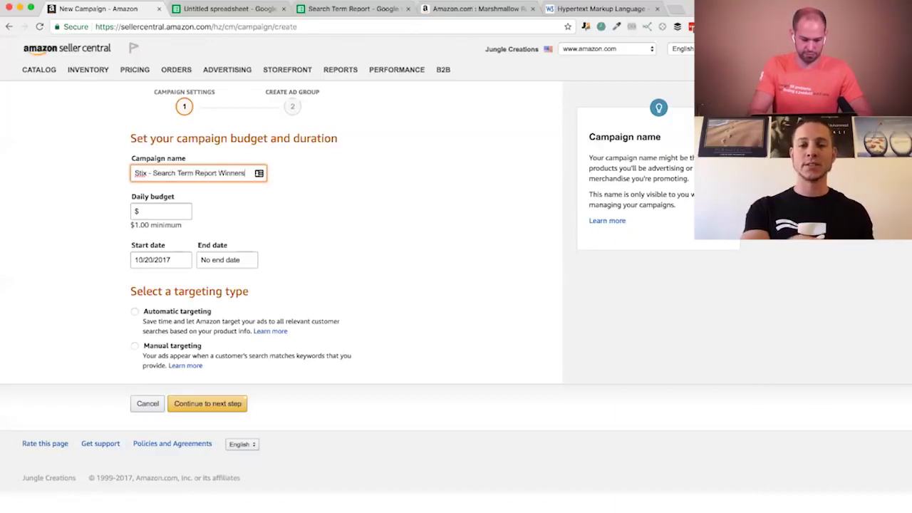
{"action": "key", "text": "Tab"}
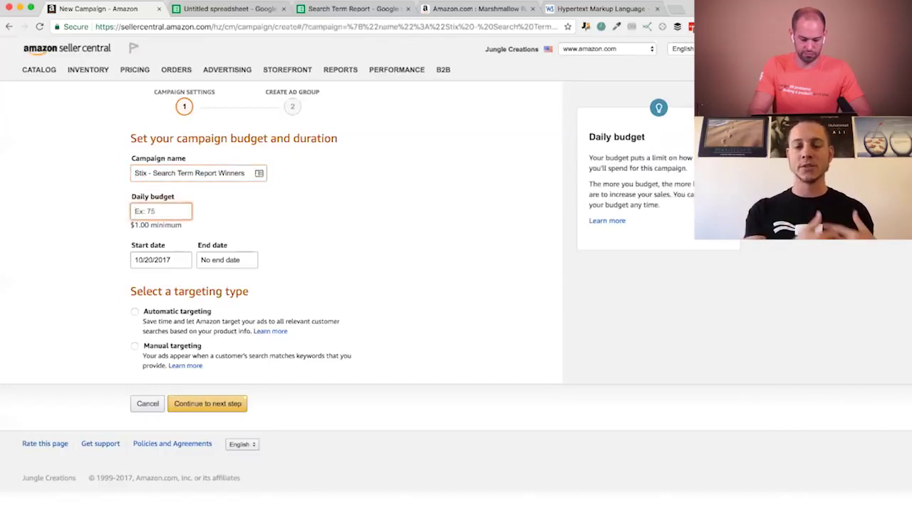
Set the daily budget to $20, choose manual targeting and continue to the ad group setup.
{"action": "type", "text": "20"}
{"action": "key", "text": "Tab"}
{"action": "key", "text": "Tab"}
{"action": "key", "text": "shift+Tab"}
{"action": "key", "text": "shift+Tab"}
{"action": "left_click", "coordinate": [134, 346]}
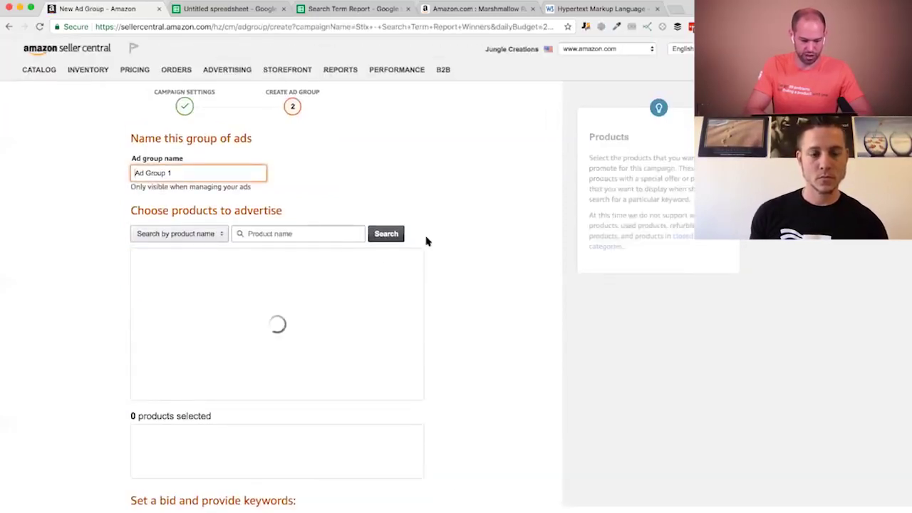
Select the 36 inch Bamboo Marshmallow S'mores Roasting Sticks as the product to advertise.
{"action": "scroll", "coordinate": [426, 242], "scroll_direction": "down", "scroll_amount": 1}
{"action": "scroll", "coordinate": [307, 265], "scroll_direction": "down", "scroll_amount": 5}
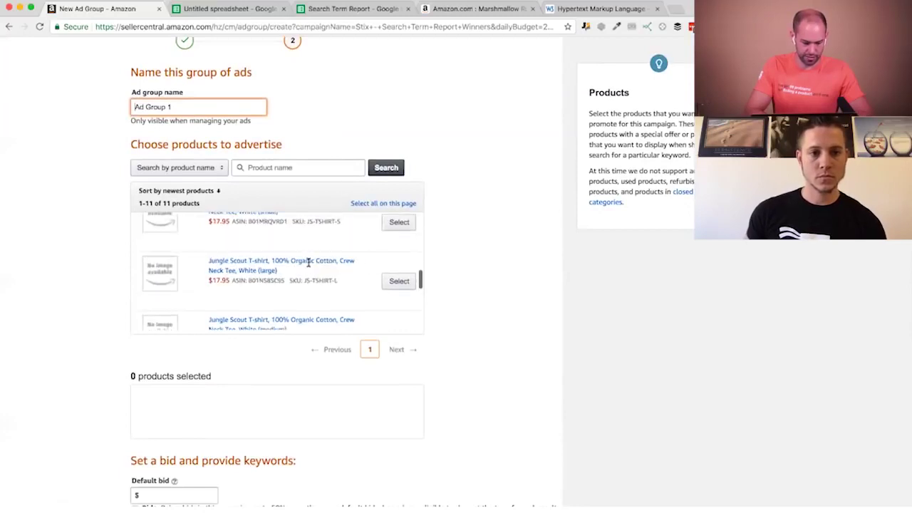
{"action": "scroll", "coordinate": [308, 266], "scroll_direction": "down", "scroll_amount": 3}
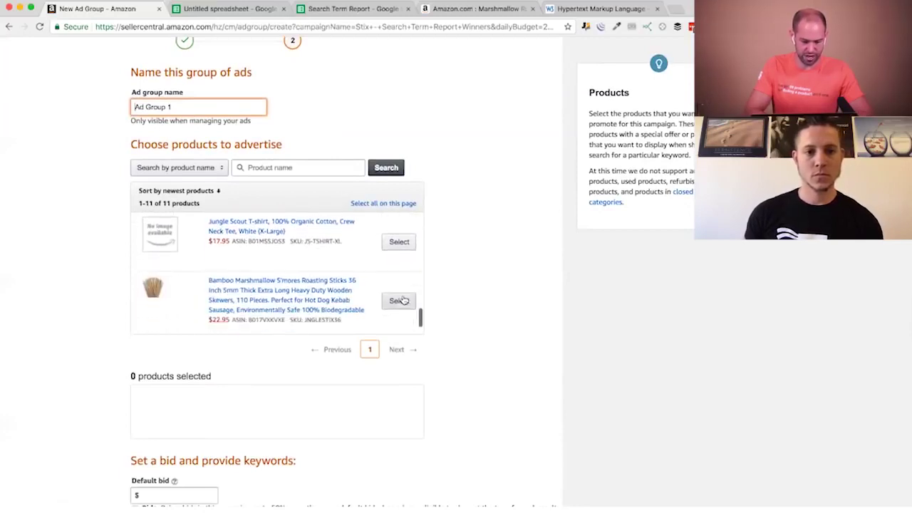
{"action": "left_click", "coordinate": [399, 301]}
Provide your own keywords by pasting the copied search terms, and set their match type to Exact.
{"action": "scroll", "coordinate": [464, 336], "scroll_direction": "down", "scroll_amount": 3}
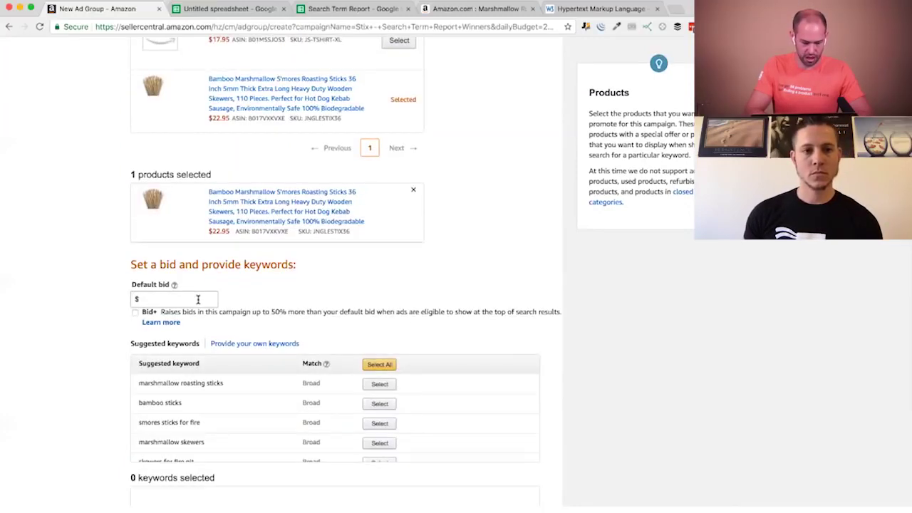
{"action": "scroll", "coordinate": [445, 345], "scroll_direction": "down", "scroll_amount": 3}
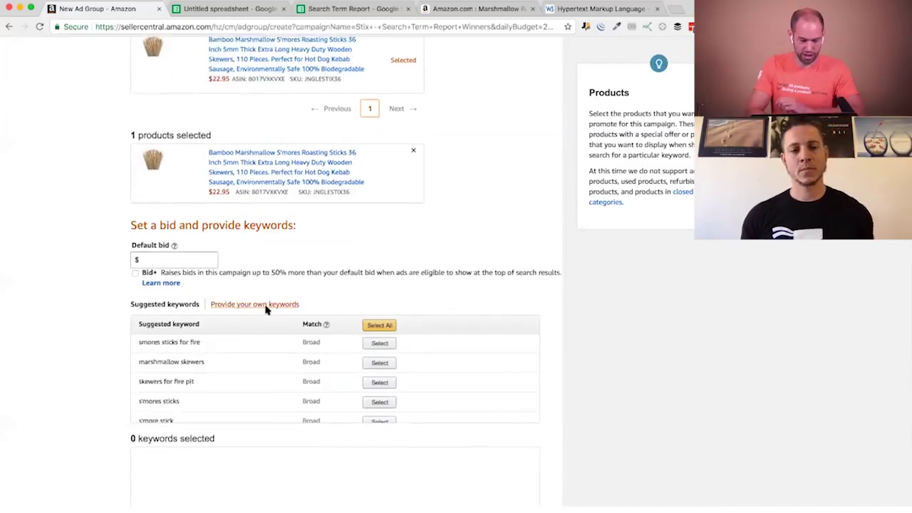
{"action": "left_click", "coordinate": [266, 306]}
{"action": "left_click", "coordinate": [235, 323]}
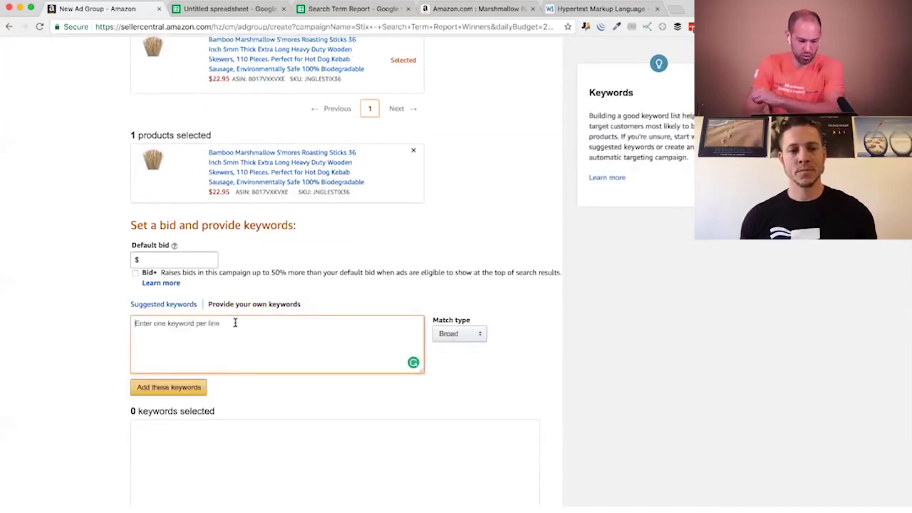
{"action": "key", "text": "ctrl+v"}
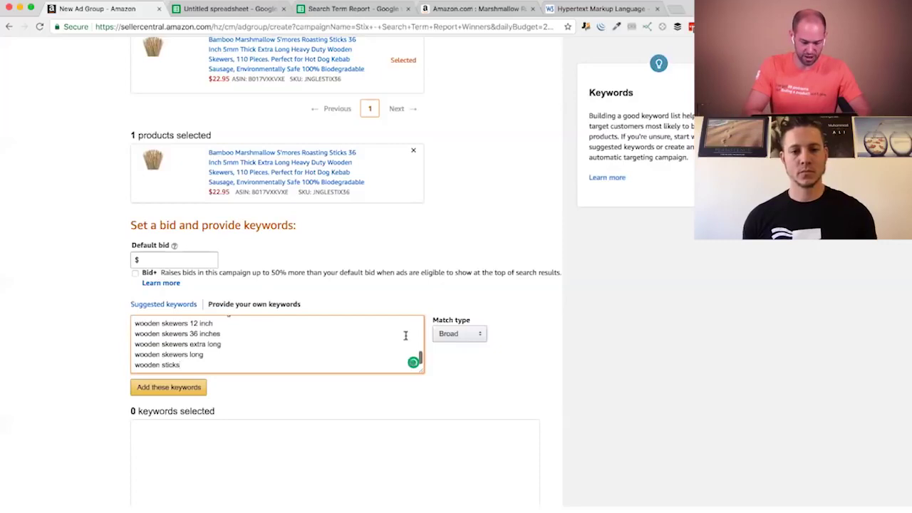
{"action": "left_click", "coordinate": [456, 335]}
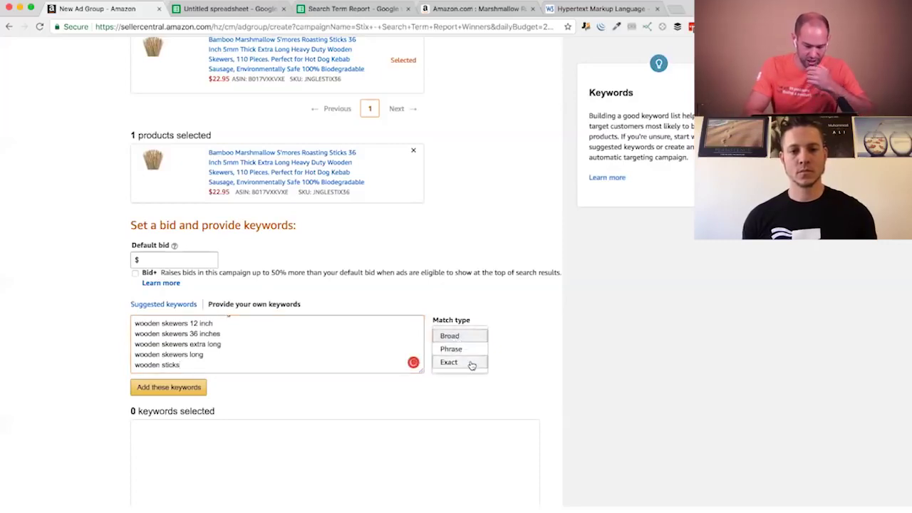
{"action": "left_click", "coordinate": [471, 363]}
Set the default bid to $1.50 and add the pasted keywords to the ad group.
{"action": "scroll", "coordinate": [537, 361], "scroll_direction": "down", "scroll_amount": 2}
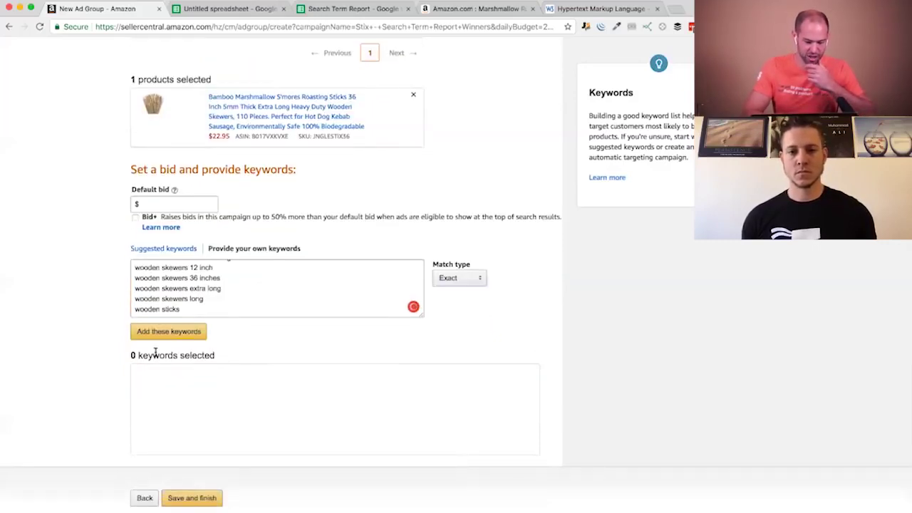
{"action": "left_click", "coordinate": [208, 203]}
{"action": "type", "text": "1.50"}
{"action": "left_click", "coordinate": [175, 330]}
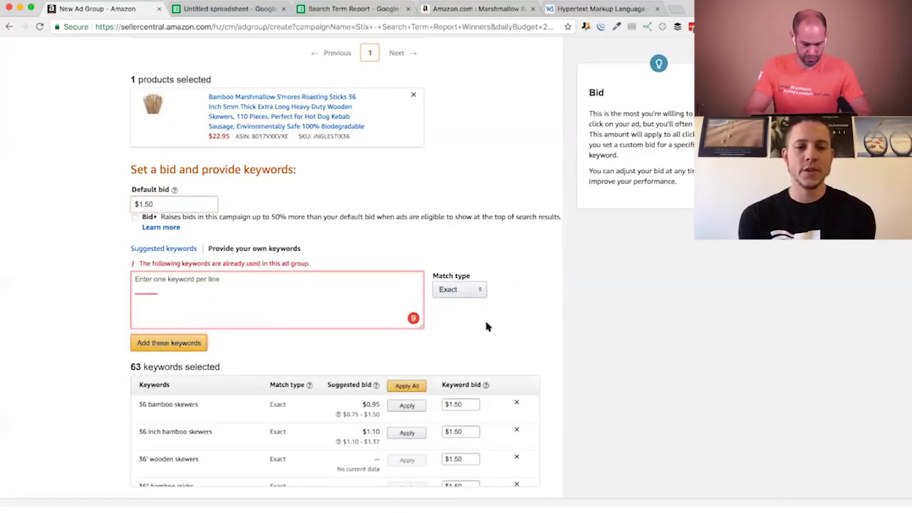
{"action": "scroll", "coordinate": [549, 376], "scroll_direction": "down", "scroll_amount": 3}
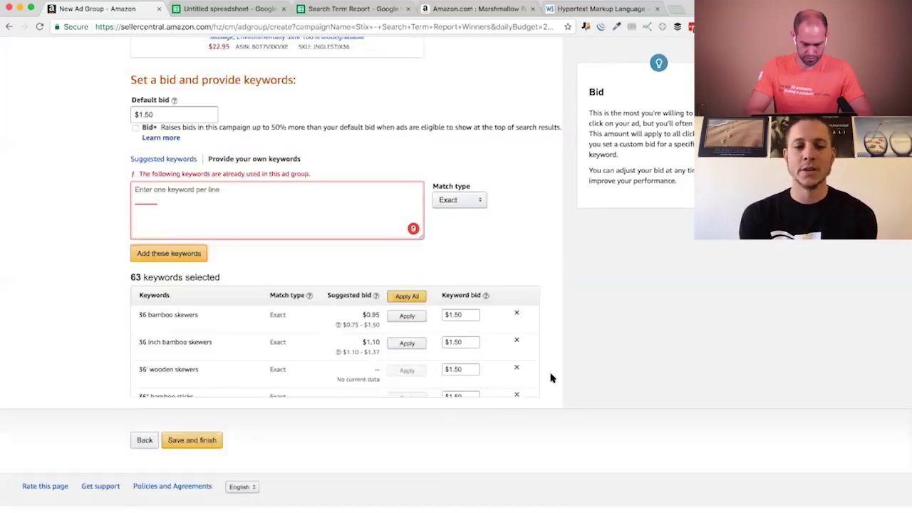
Review the added exact-match keywords and paste the copied search terms into the keyword entry box again.
{"action": "scroll", "coordinate": [381, 370], "scroll_direction": "down", "scroll_amount": 5}
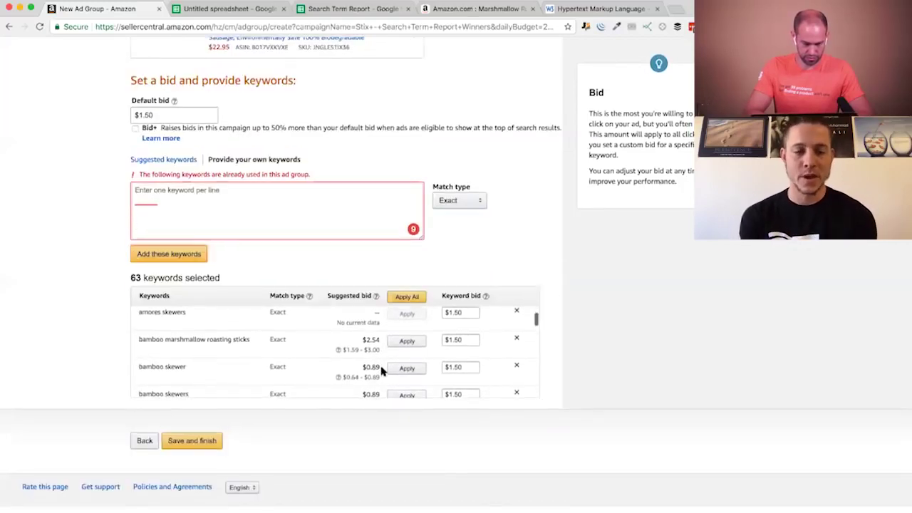
{"action": "scroll", "coordinate": [381, 371], "scroll_direction": "down", "scroll_amount": 15}
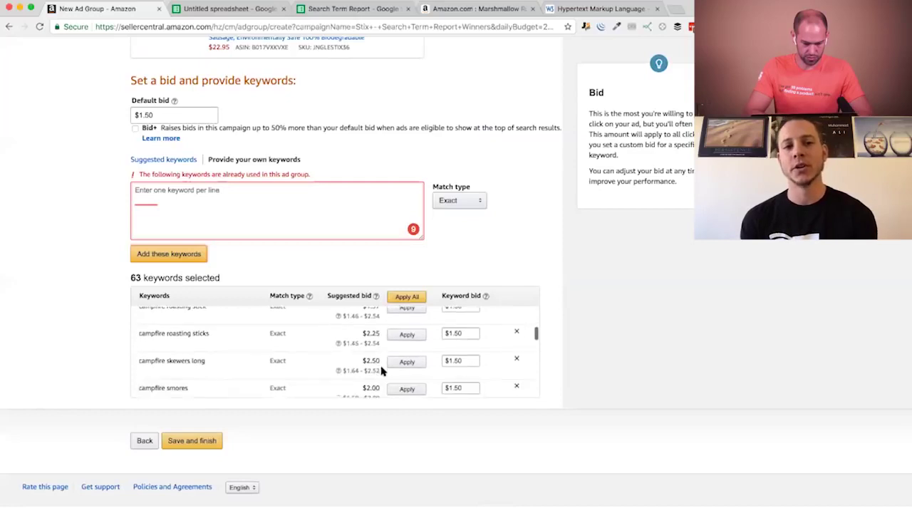
{"action": "scroll", "coordinate": [381, 370], "scroll_direction": "down", "scroll_amount": 3}
{"action": "scroll", "coordinate": [380, 368], "scroll_direction": "up", "scroll_amount": 20}
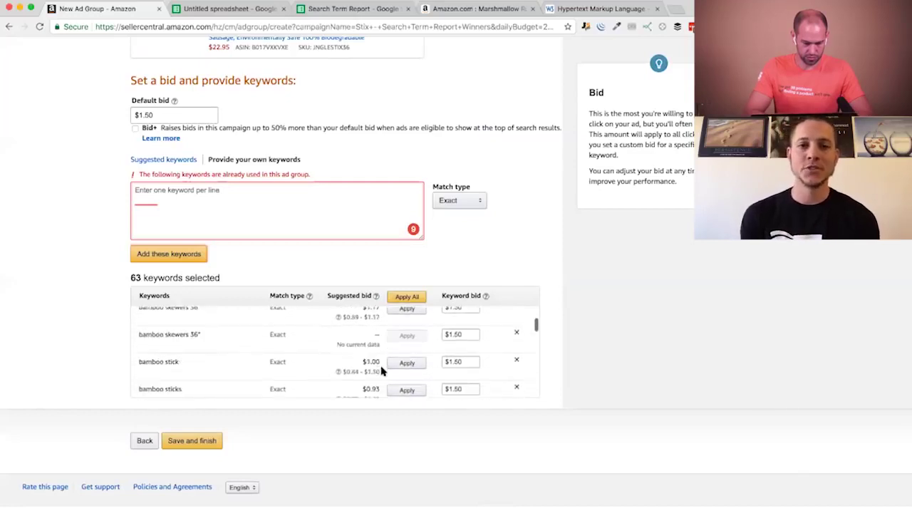
{"action": "scroll", "coordinate": [350, 352], "scroll_direction": "up", "scroll_amount": 6}
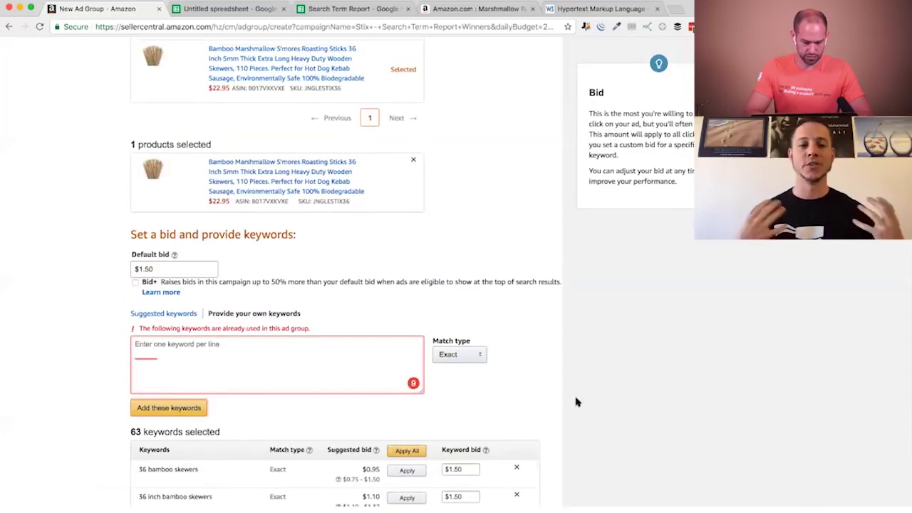
{"action": "scroll", "coordinate": [577, 402], "scroll_direction": "down", "scroll_amount": 2}
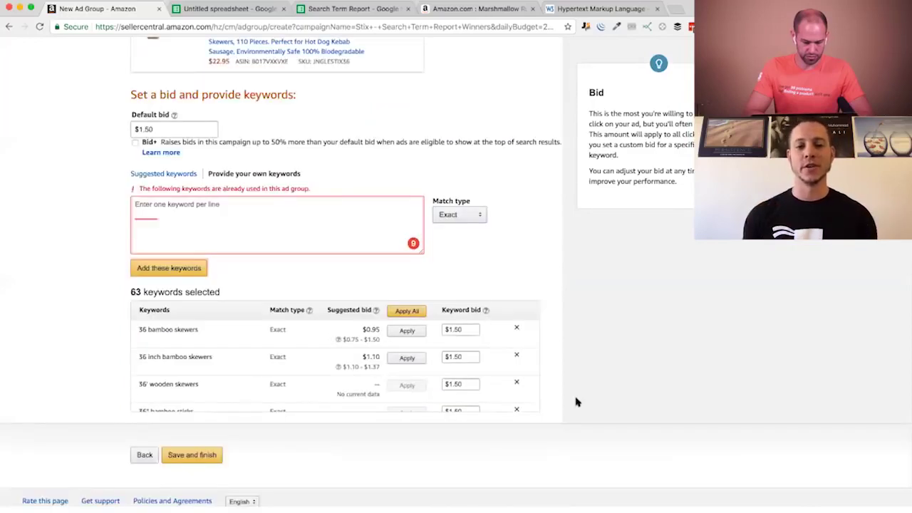
{"action": "left_click", "coordinate": [337, 220]}
{"action": "key", "text": "ctrl+v"}
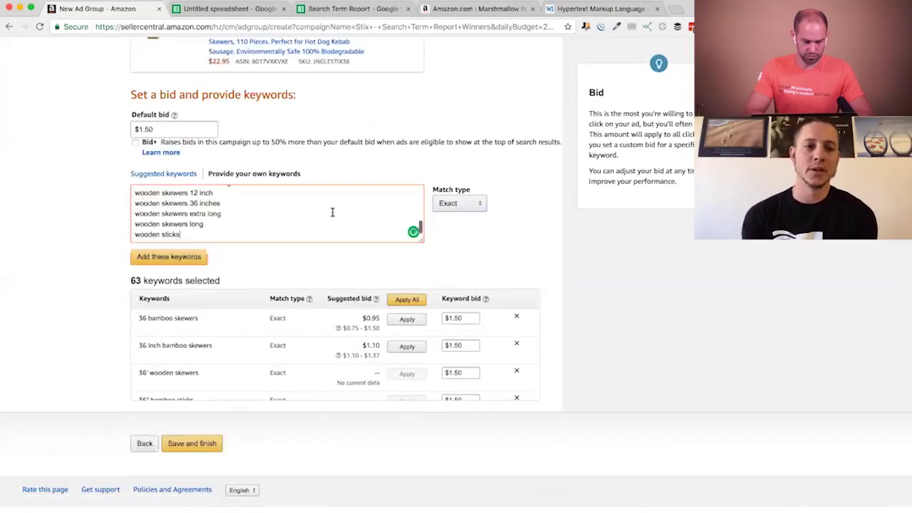
Enable Bid+ for the campaign, set the match type to Phrase and add the pasted keywords to the ad group.
{"action": "left_click", "coordinate": [134, 142]}
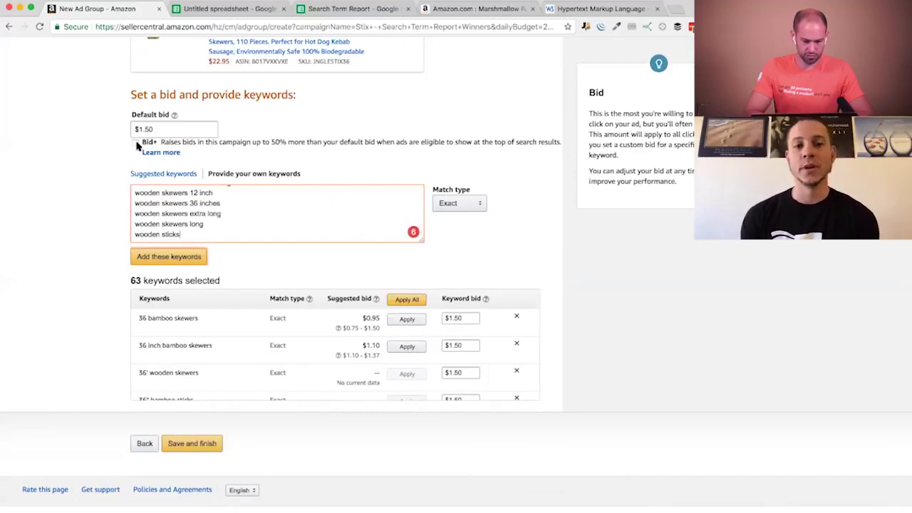
{"action": "left_click", "coordinate": [466, 202]}
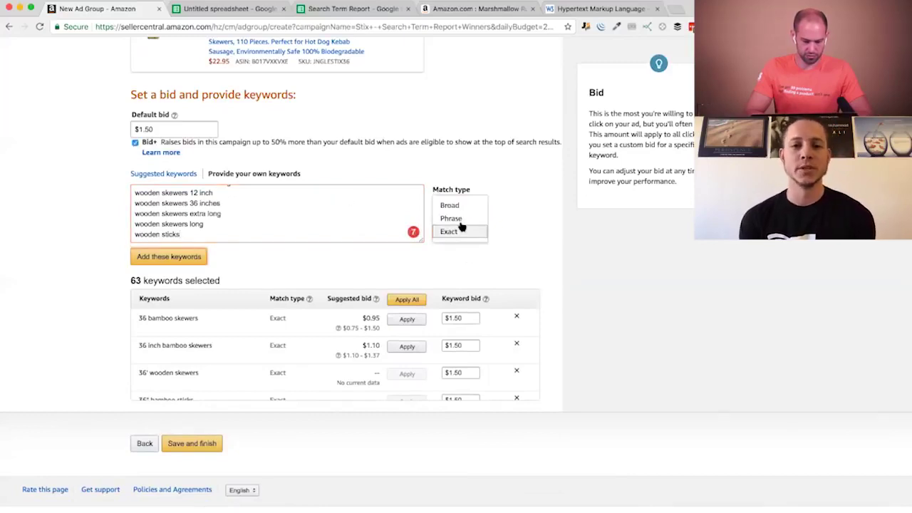
{"action": "left_click", "coordinate": [460, 220]}
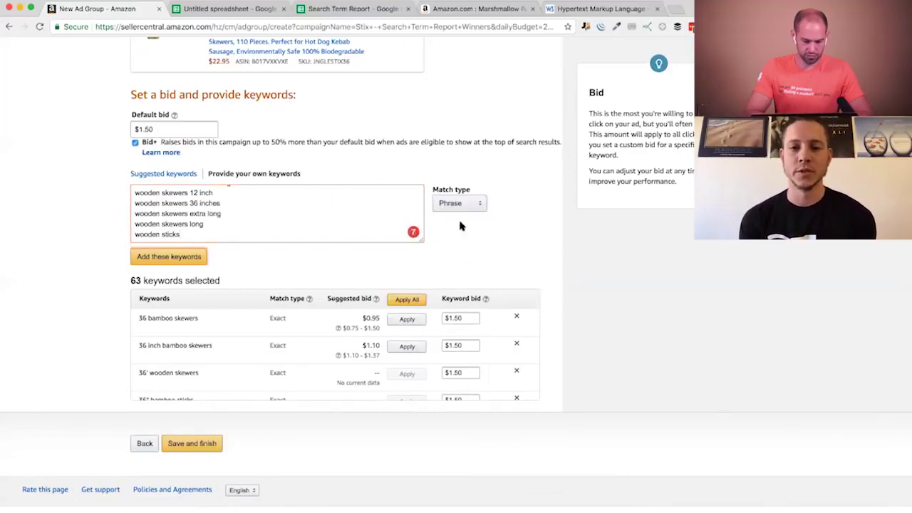
{"action": "left_click", "coordinate": [179, 258]}
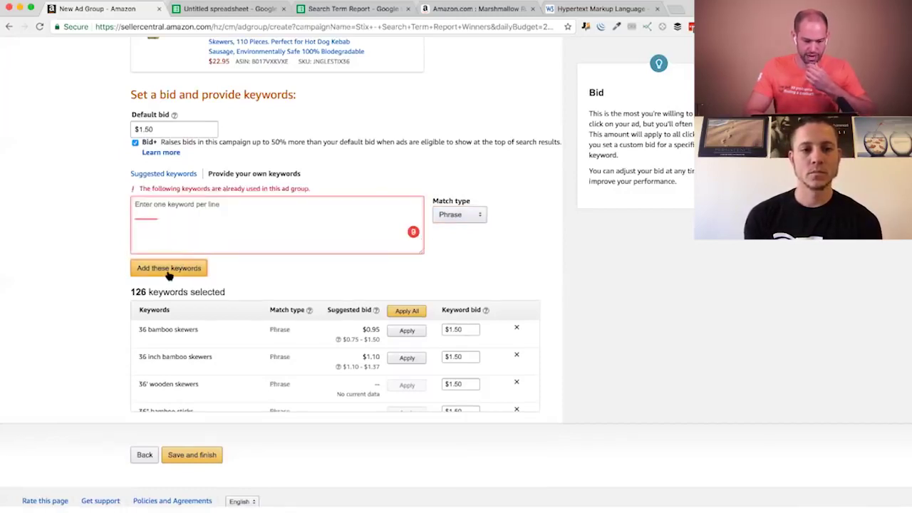
Check the combined exact and phrase keyword list, and save and finish the ad group.
{"action": "scroll", "coordinate": [326, 349], "scroll_direction": "down", "scroll_amount": 10}
{"action": "scroll", "coordinate": [326, 349], "scroll_direction": "down", "scroll_amount": 15}
{"action": "scroll", "coordinate": [326, 349], "scroll_direction": "down", "scroll_amount": 15}
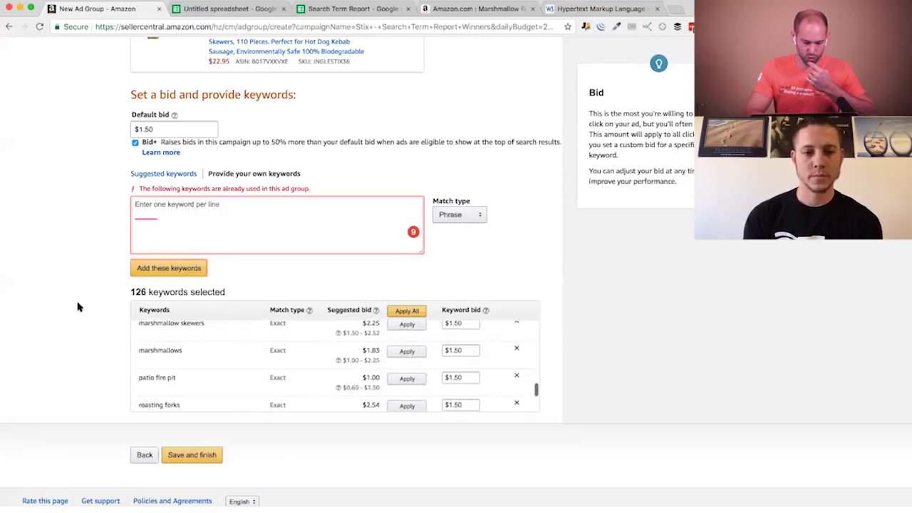
{"action": "scroll", "coordinate": [74, 297], "scroll_direction": "up", "scroll_amount": 10}
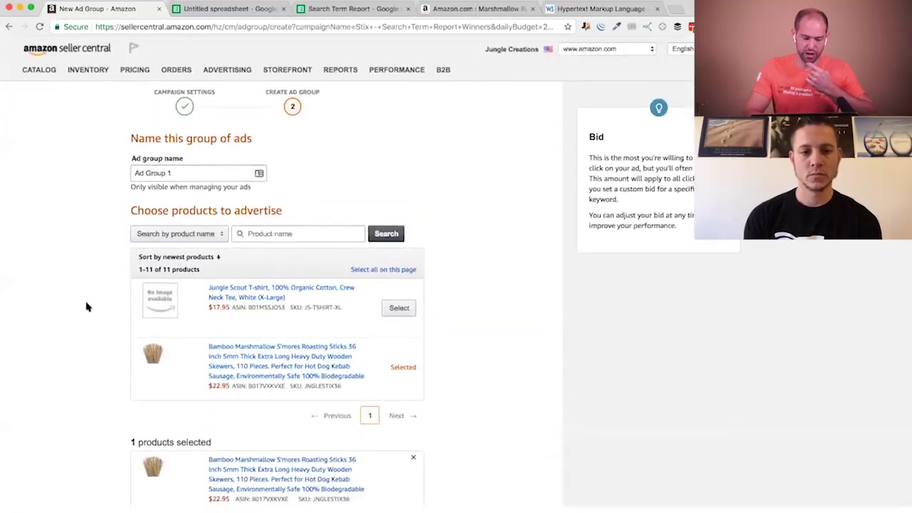
{"action": "scroll", "coordinate": [222, 176], "scroll_direction": "down", "scroll_amount": 10}
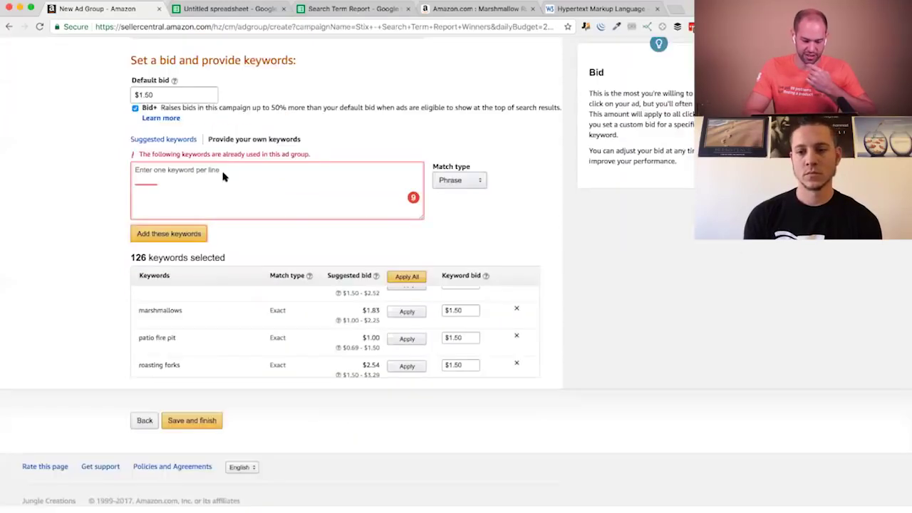
{"action": "left_click", "coordinate": [193, 441]}
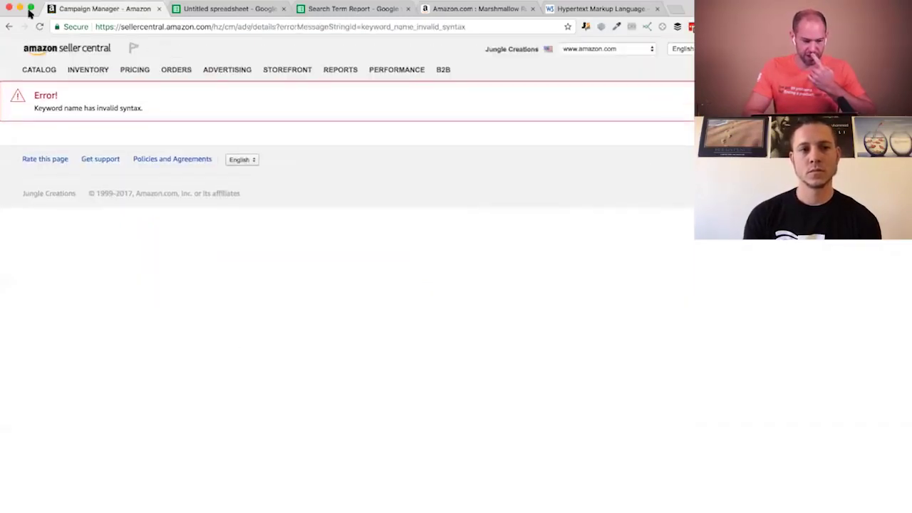
Open the Stix - Search Term Report Winners campaign from the campaign list to check its ad group.
{"action": "triple_click", "coordinate": [117, 107]}
{"action": "left_click", "coordinate": [205, 112]}
{"action": "scroll", "coordinate": [160, 345], "scroll_direction": "down", "scroll_amount": 1}
{"action": "scroll", "coordinate": [160, 346], "scroll_direction": "down", "scroll_amount": 10}
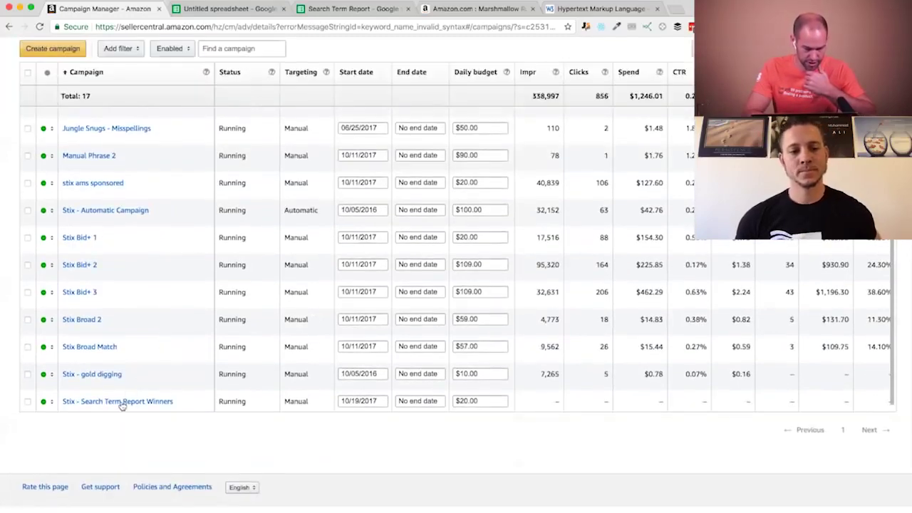
{"action": "left_click", "coordinate": [124, 403]}
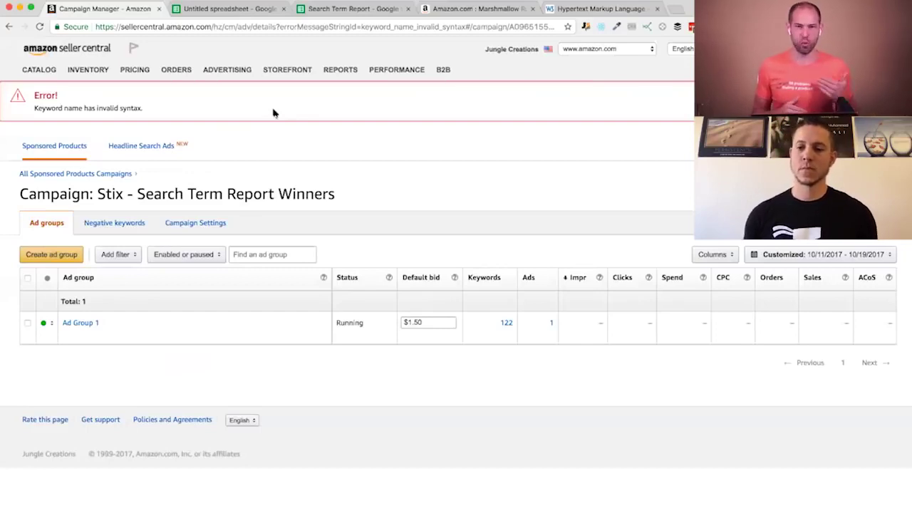
Switch to the untitled Google Sheets spreadsheet and reset the orders placed filter to include all values.
{"action": "left_click", "coordinate": [233, 9]}
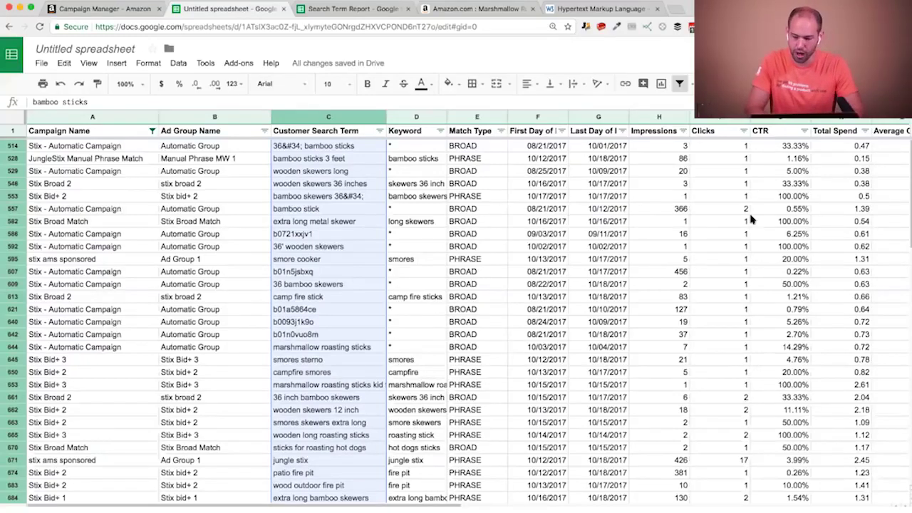
{"action": "scroll", "coordinate": [750, 220], "scroll_direction": "right", "scroll_amount": 3}
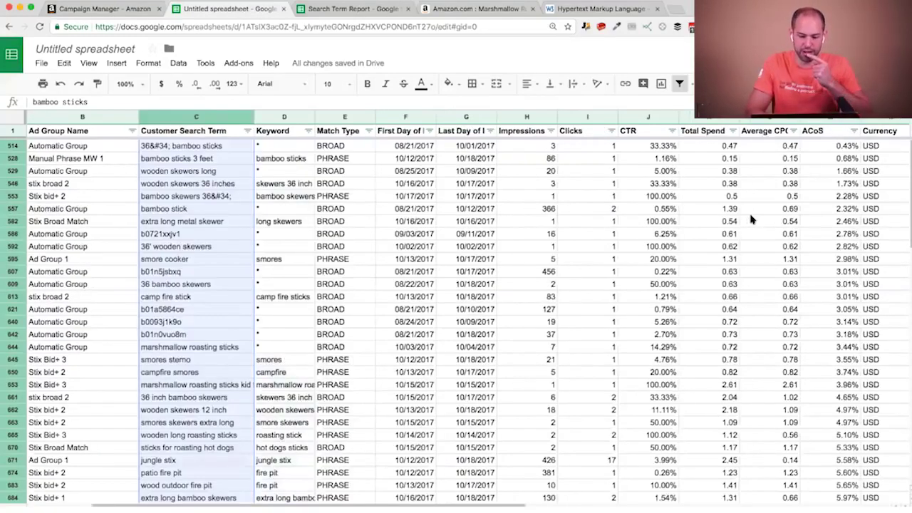
{"action": "scroll", "coordinate": [750, 221], "scroll_direction": "right", "scroll_amount": 2}
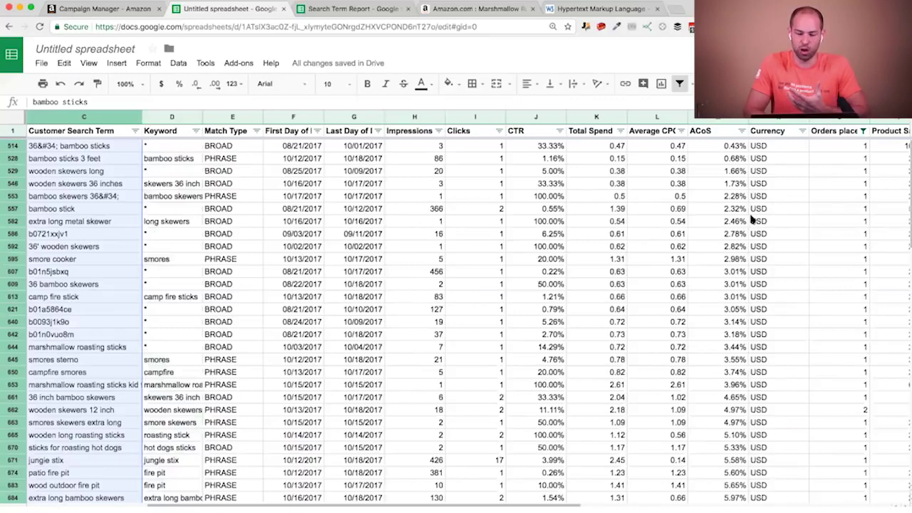
{"action": "scroll", "coordinate": [708, 226], "scroll_direction": "right", "scroll_amount": 2}
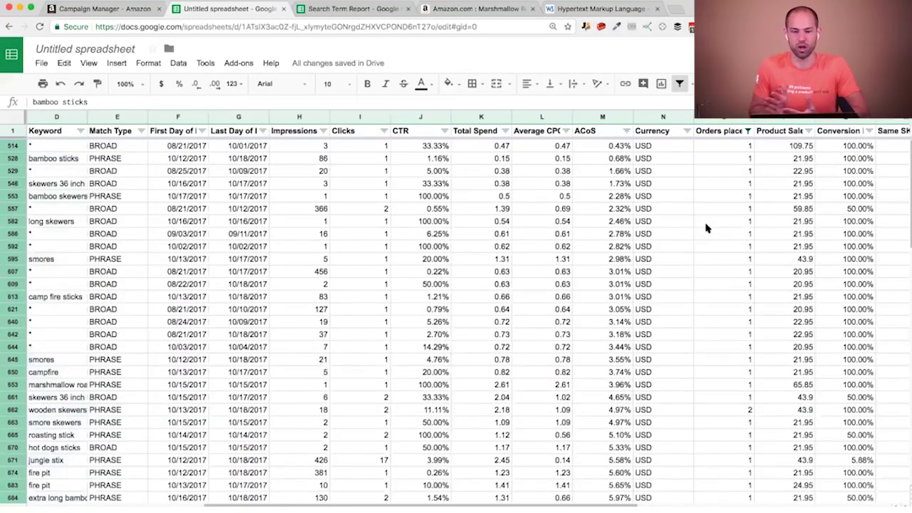
{"action": "scroll", "coordinate": [706, 228], "scroll_direction": "right", "scroll_amount": 2}
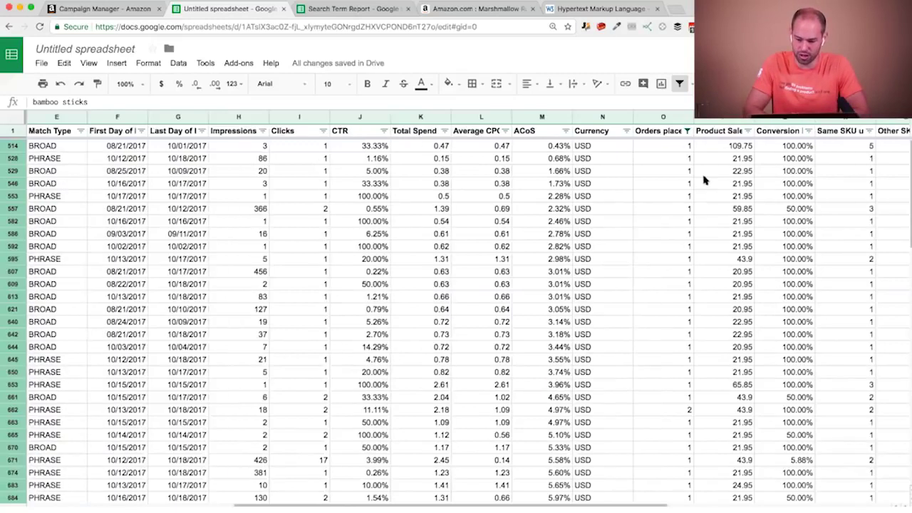
{"action": "left_click", "coordinate": [686, 134]}
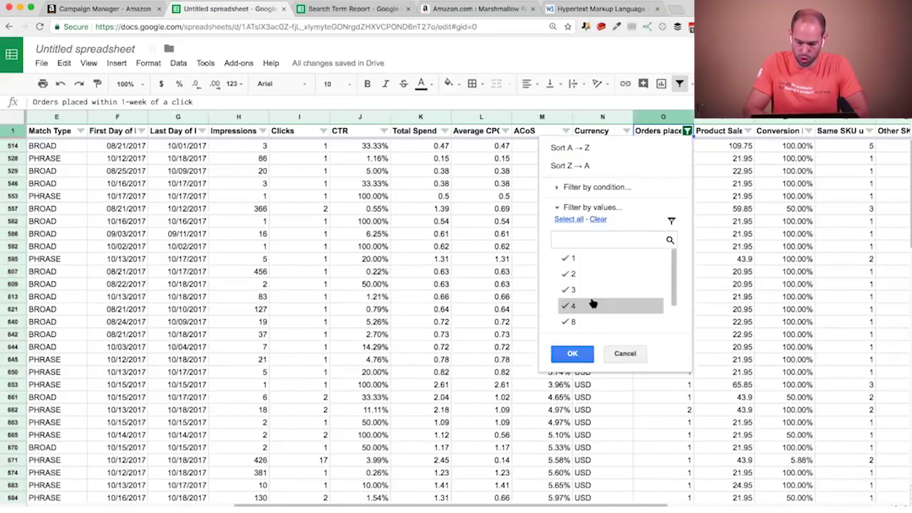
{"action": "left_click", "coordinate": [581, 219]}
{"action": "left_click", "coordinate": [572, 353]}
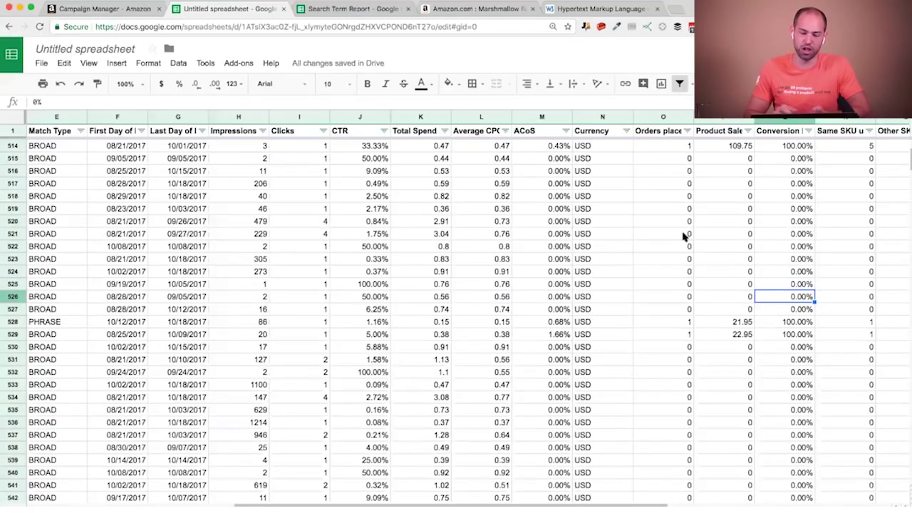
Sort the rows by CTR in ascending order and filter the Clicks column to exclude the values 1 and 2.
{"action": "left_click", "coordinate": [384, 131]}
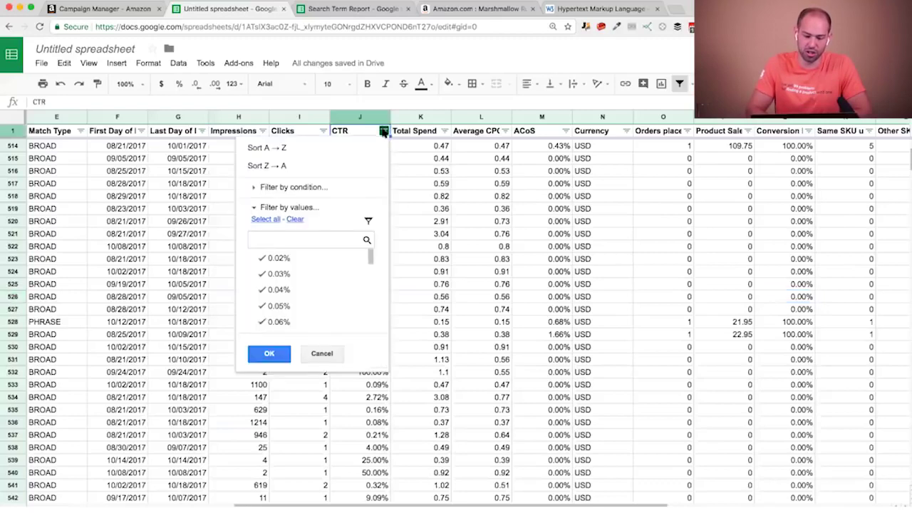
{"action": "left_click", "coordinate": [332, 153]}
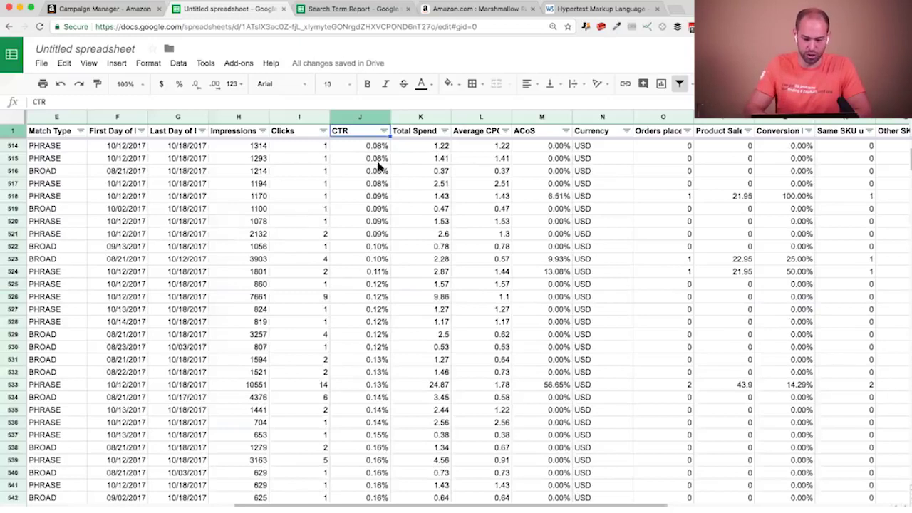
{"action": "scroll", "coordinate": [378, 166], "scroll_direction": "left", "scroll_amount": 1}
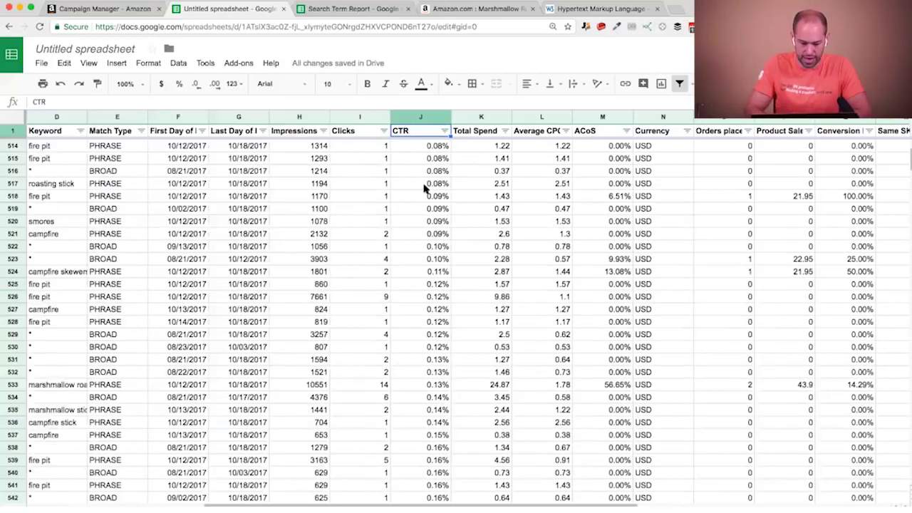
{"action": "left_click", "coordinate": [384, 130]}
{"action": "left_click", "coordinate": [302, 264]}
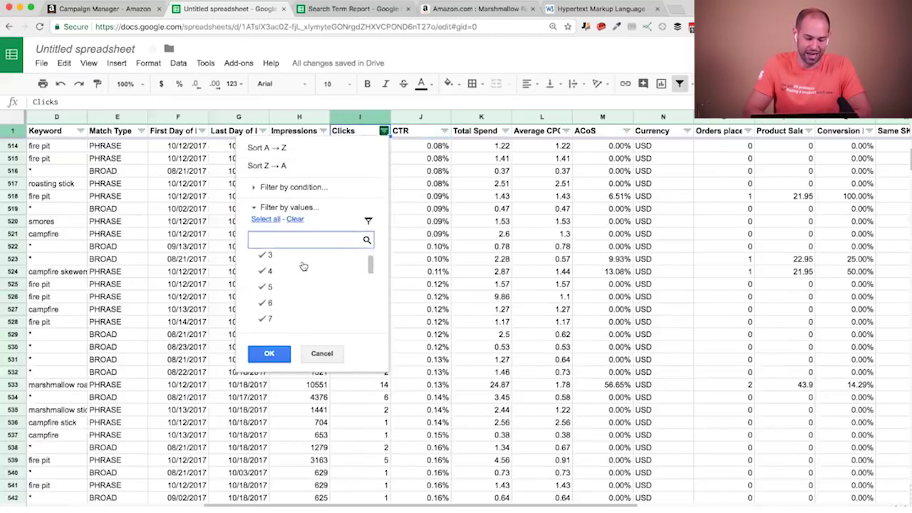
{"action": "left_click", "coordinate": [278, 277]}
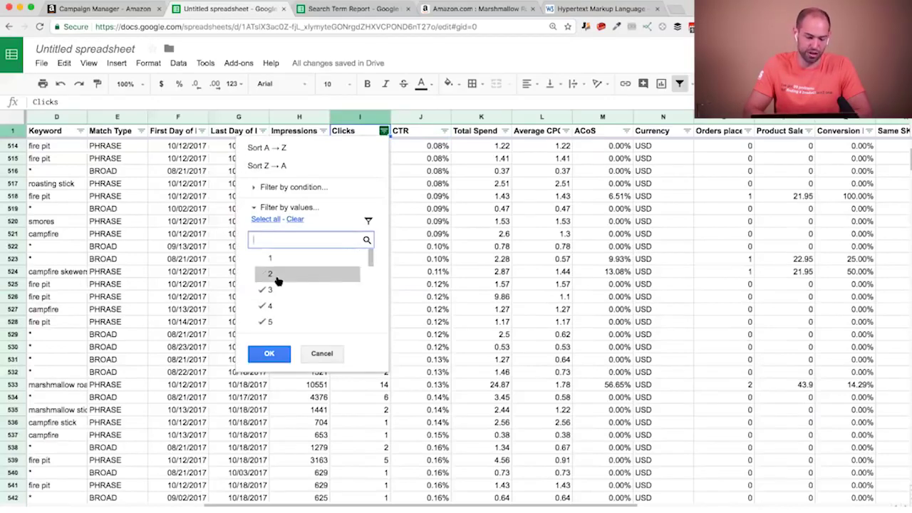
{"action": "left_click", "coordinate": [269, 354]}
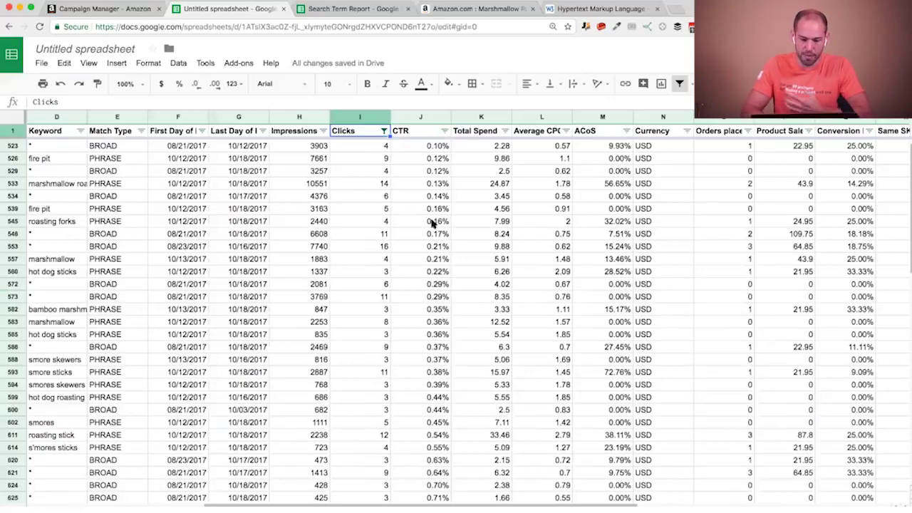
Sort the filtered search terms by CTR in descending order.
{"action": "scroll", "coordinate": [380, 224], "scroll_direction": "left", "scroll_amount": 5}
{"action": "scroll", "coordinate": [380, 224], "scroll_direction": "right", "scroll_amount": 2}
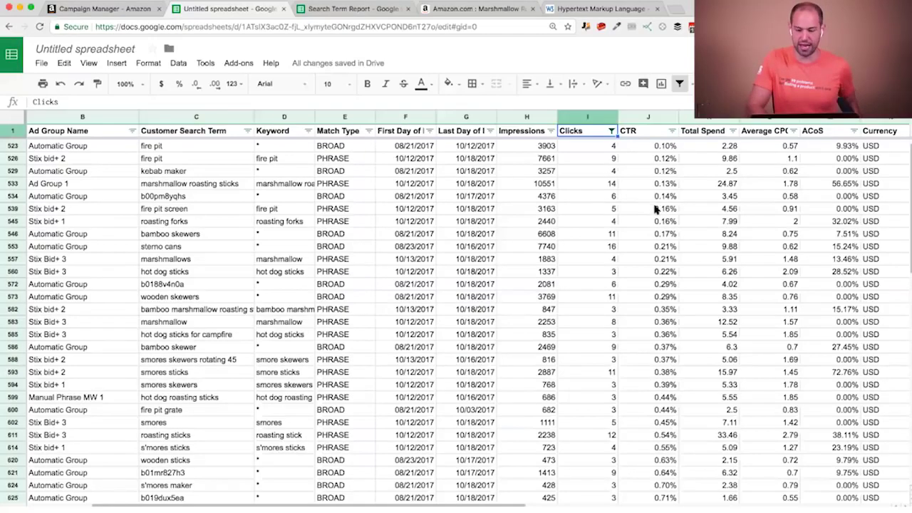
{"action": "scroll", "coordinate": [655, 208], "scroll_direction": "down", "scroll_amount": 3}
{"action": "scroll", "coordinate": [656, 208], "scroll_direction": "left", "scroll_amount": 2}
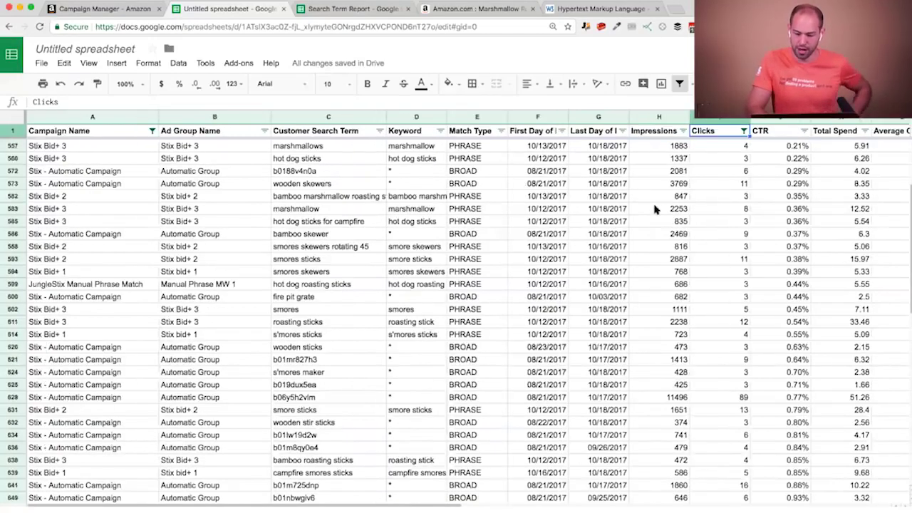
{"action": "scroll", "coordinate": [655, 208], "scroll_direction": "right", "scroll_amount": 2}
{"action": "left_click", "coordinate": [672, 131]}
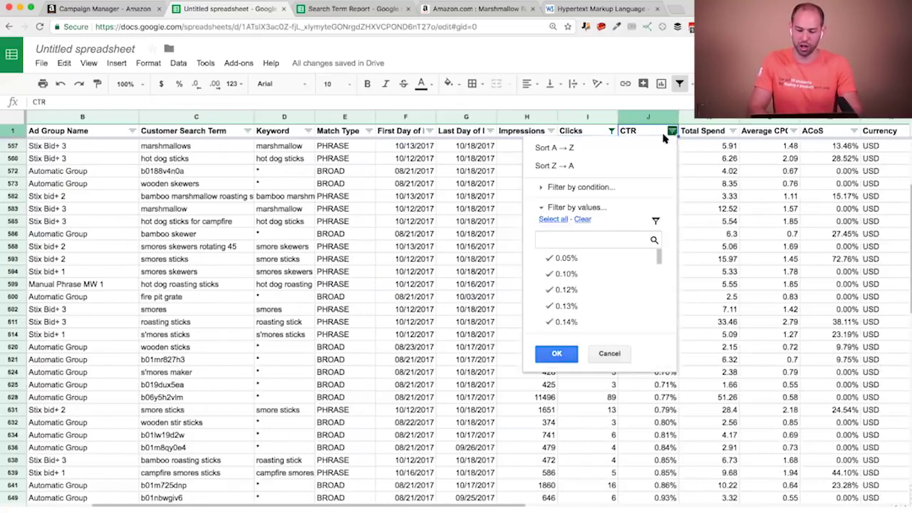
{"action": "left_click", "coordinate": [623, 164]}
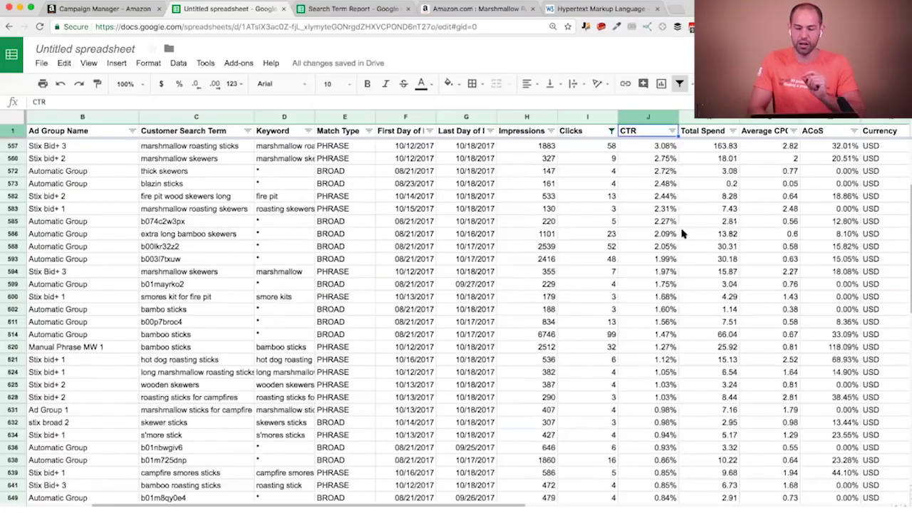
Examine the CTR and the customer search term in the marshmallow roasting sticks row.
{"action": "left_click", "coordinate": [662, 187]}
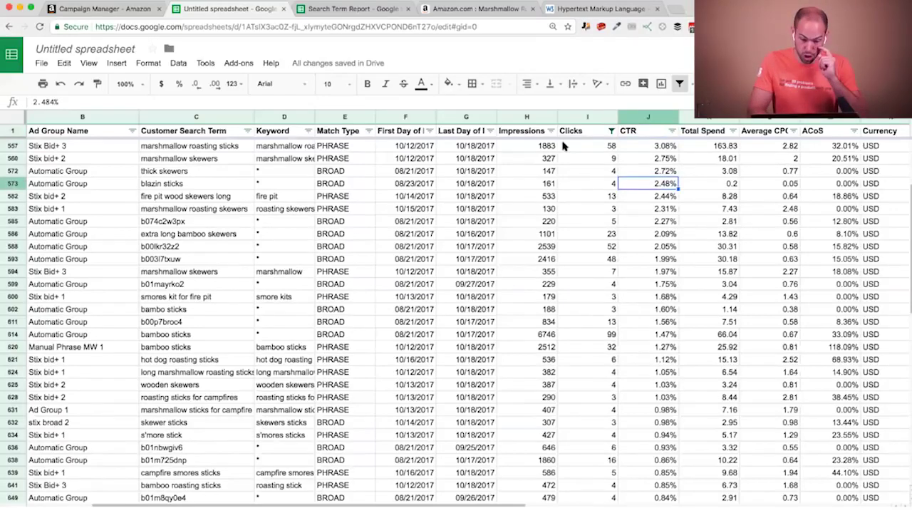
{"action": "left_click", "coordinate": [647, 146]}
{"action": "left_click", "coordinate": [204, 146]}
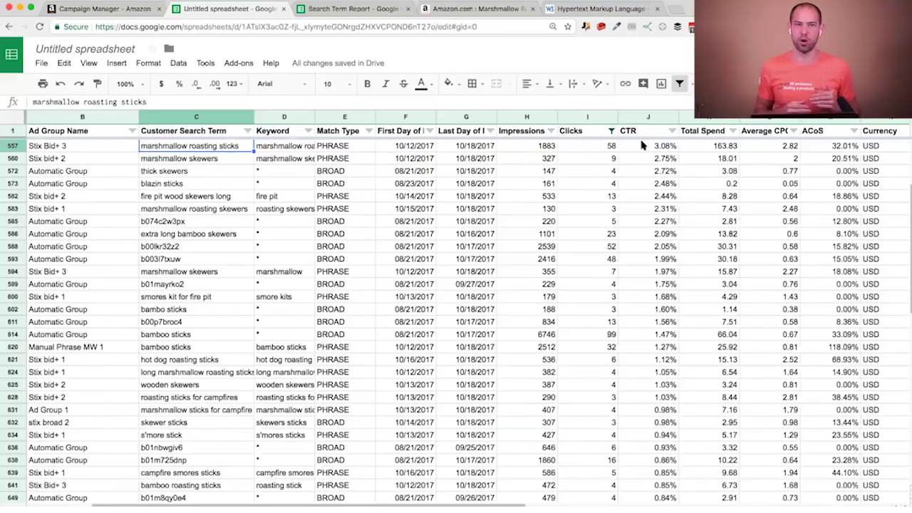
Examine the lowest-CTR search terms, highlighting the Customer Search Term to CTR cells from the wooden skewers row down to hotdog maker.
{"action": "scroll", "coordinate": [726, 245], "scroll_direction": "down", "scroll_amount": 20}
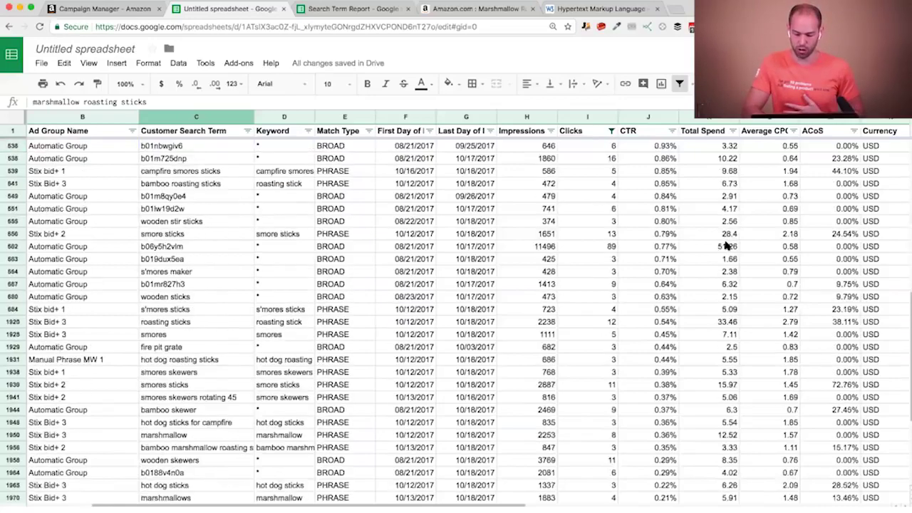
{"action": "scroll", "coordinate": [725, 245], "scroll_direction": "up", "scroll_amount": 18}
{"action": "scroll", "coordinate": [726, 245], "scroll_direction": "down", "scroll_amount": 20}
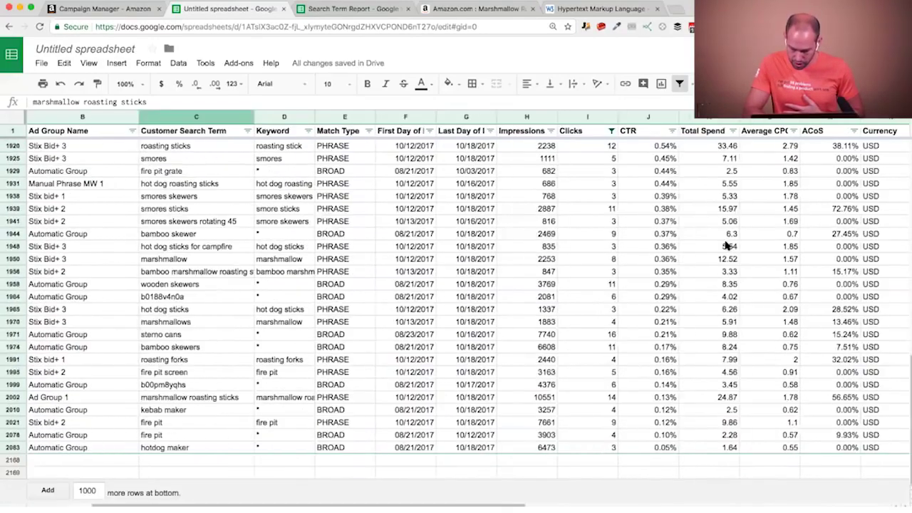
{"action": "left_click", "coordinate": [649, 118]}
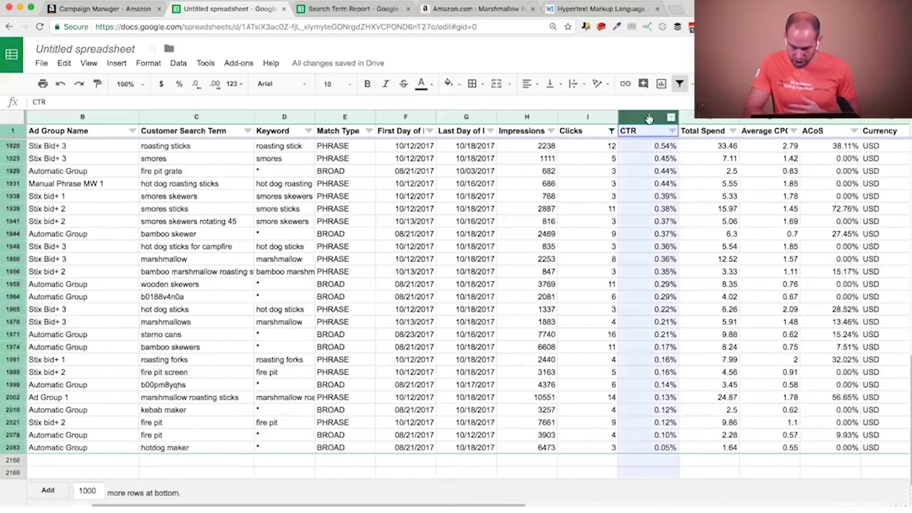
{"action": "left_click", "coordinate": [663, 422]}
{"action": "left_click", "coordinate": [661, 283]}
{"action": "key", "text": "ctrl+shift+Down"}
{"action": "key", "text": "shift+Left"}
{"action": "left_click_drag", "start_coordinate": [321, 479], "coordinate": [166, 456]}
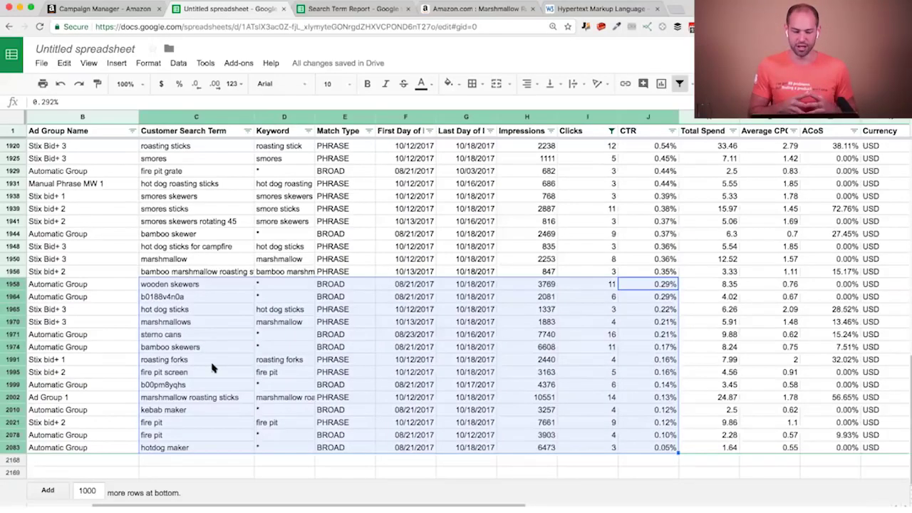
Copy the customer search terms from bamboo marshmallow roasting sticks upward and paste them into column A of a new sheet.
{"action": "left_click", "coordinate": [194, 272]}
{"action": "key", "text": "ctrl+shift+Up"}
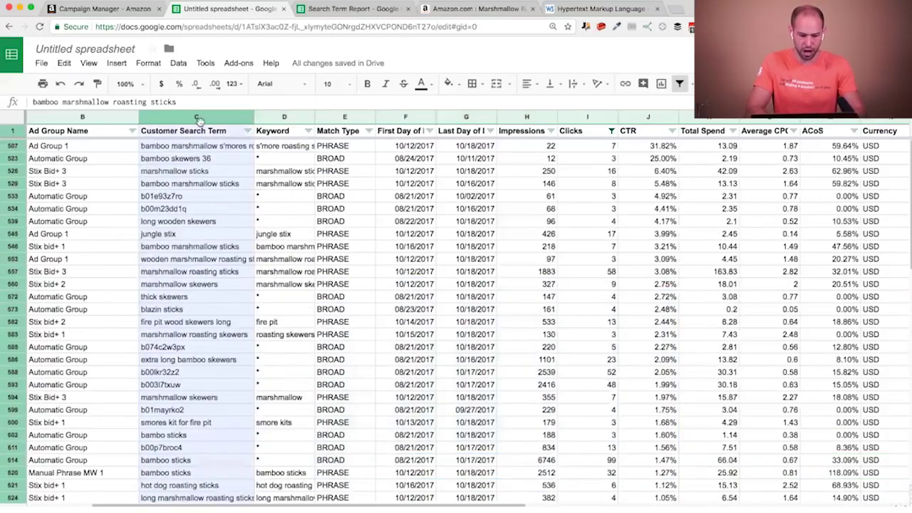
{"action": "key", "text": "ctrl+c"}
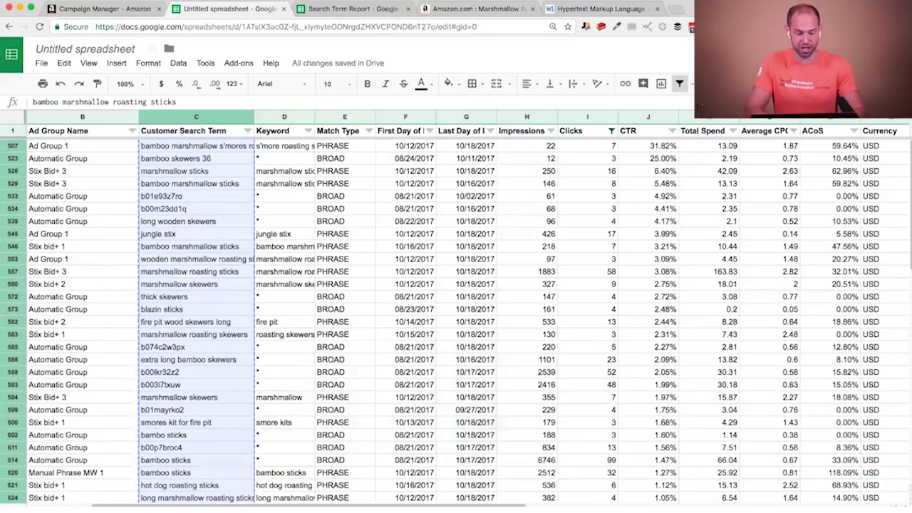
{"action": "left_click", "coordinate": [21, 500]}
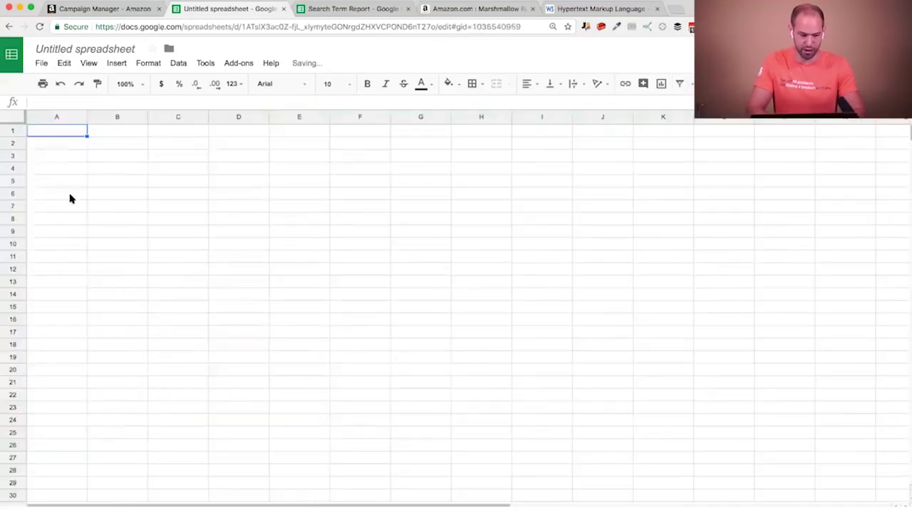
{"action": "key", "text": "ctrl+v"}
{"action": "left_click", "coordinate": [212, 198]}
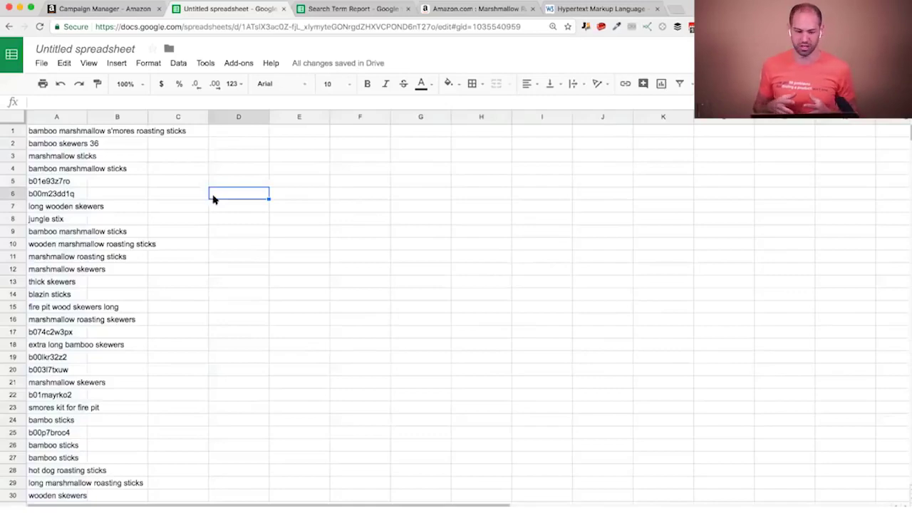
In the filtered report sheet, widen the Customer Search Term column and copy the terms from row 507 through extra long bamboo skewers.
{"action": "left_click", "coordinate": [328, 9]}
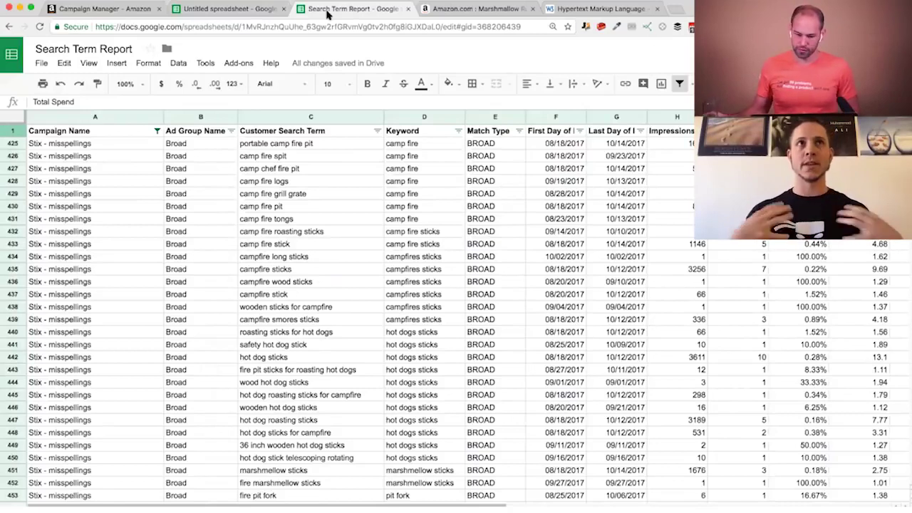
{"action": "left_click", "coordinate": [246, 10]}
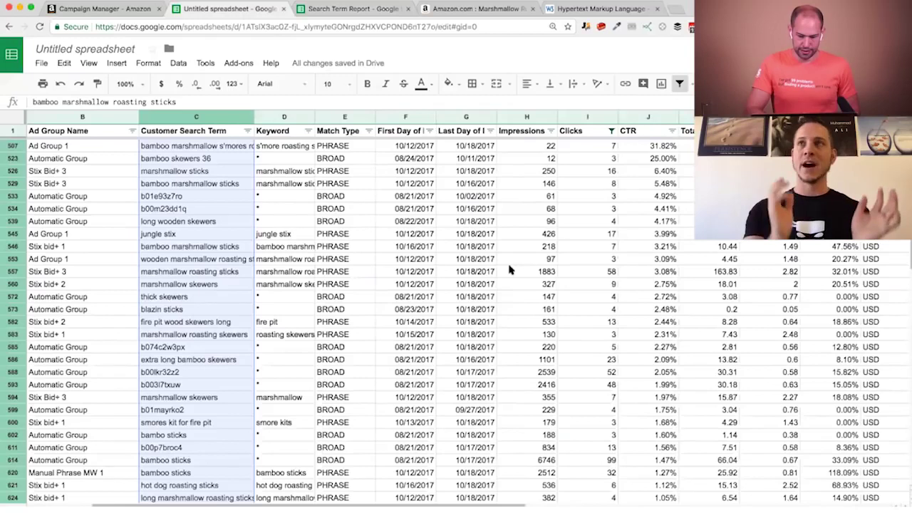
{"action": "left_click", "coordinate": [509, 269]}
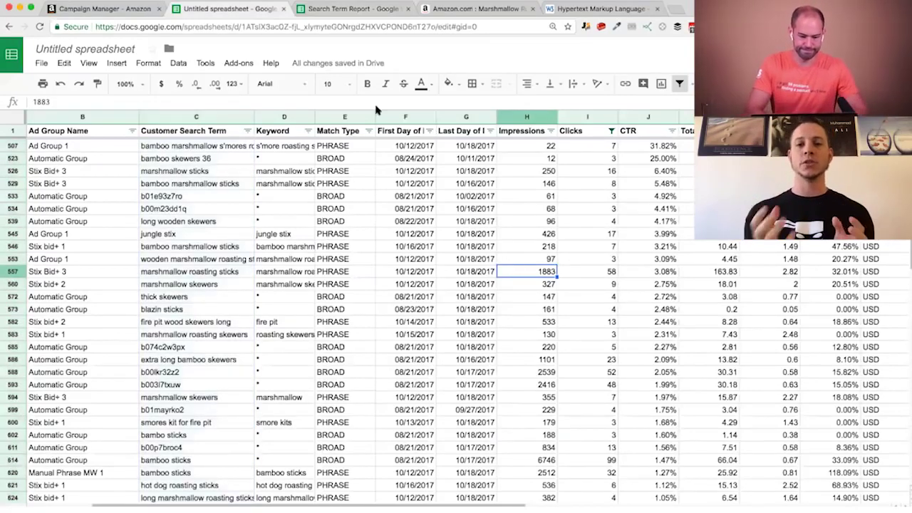
{"action": "left_click_drag", "start_coordinate": [254, 119], "coordinate": [311, 118]}
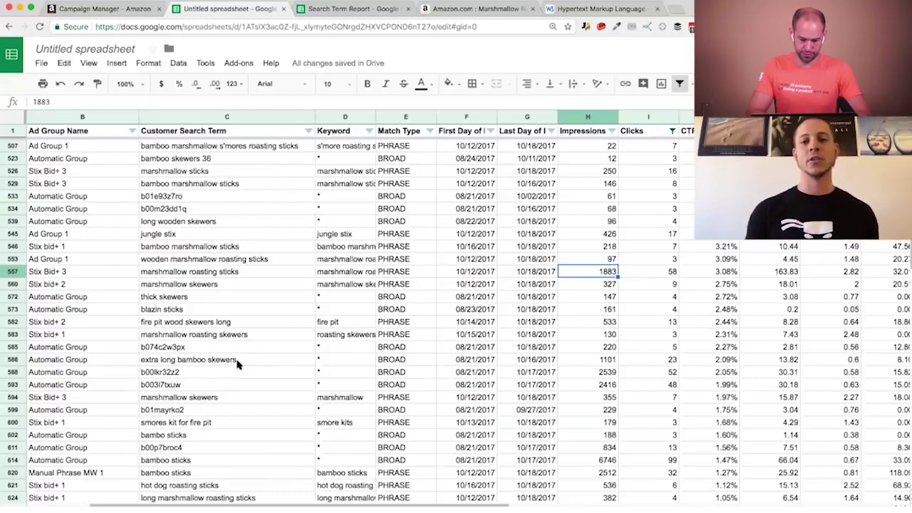
{"action": "left_click_drag", "start_coordinate": [238, 363], "coordinate": [222, 151]}
{"action": "key", "text": "ctrl+c"}
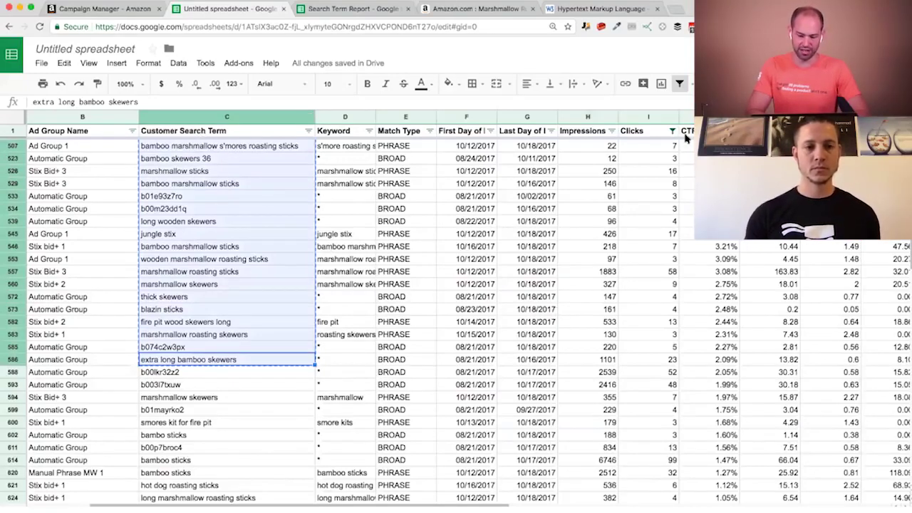
Search Google for "word frequency counter" in a new browser tab and open the WriteWords Word Frequency Counter page.
{"action": "left_click", "coordinate": [677, 10]}
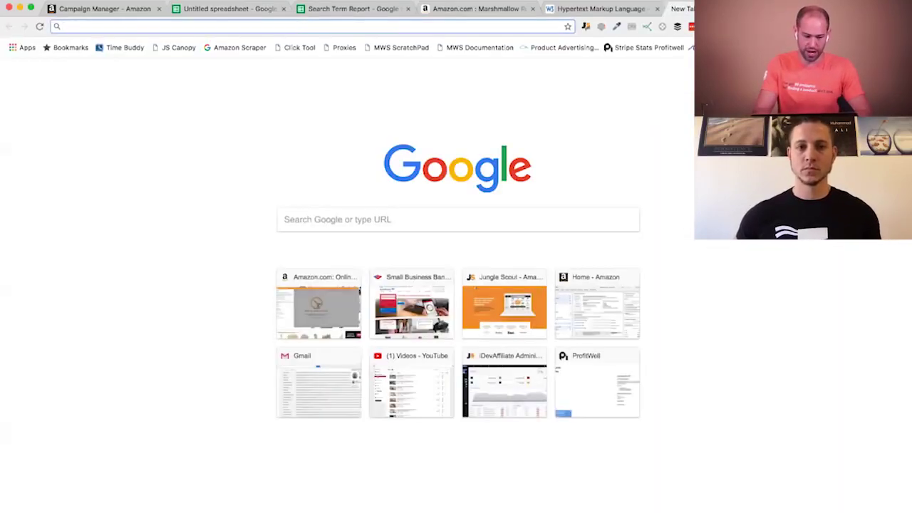
{"action": "type", "text": "word frequency"}
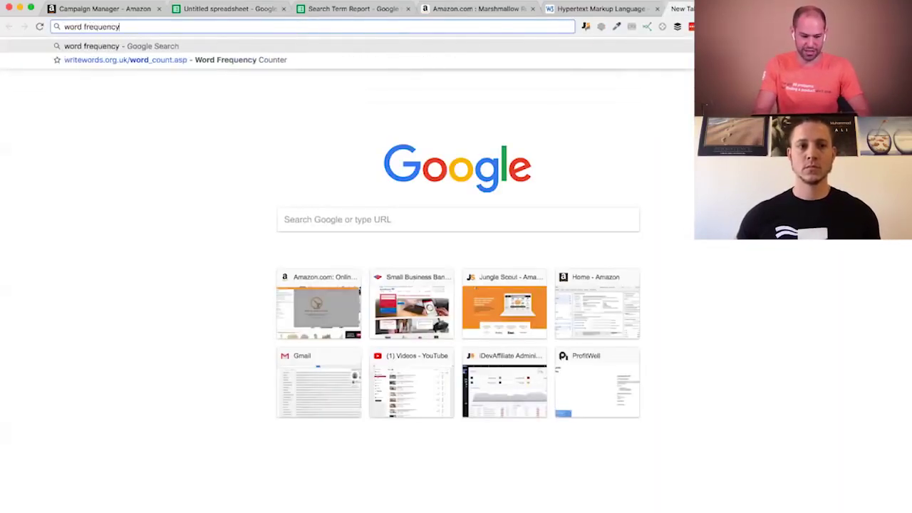
{"action": "type", "text": " counter"}
{"action": "key", "text": "Return"}
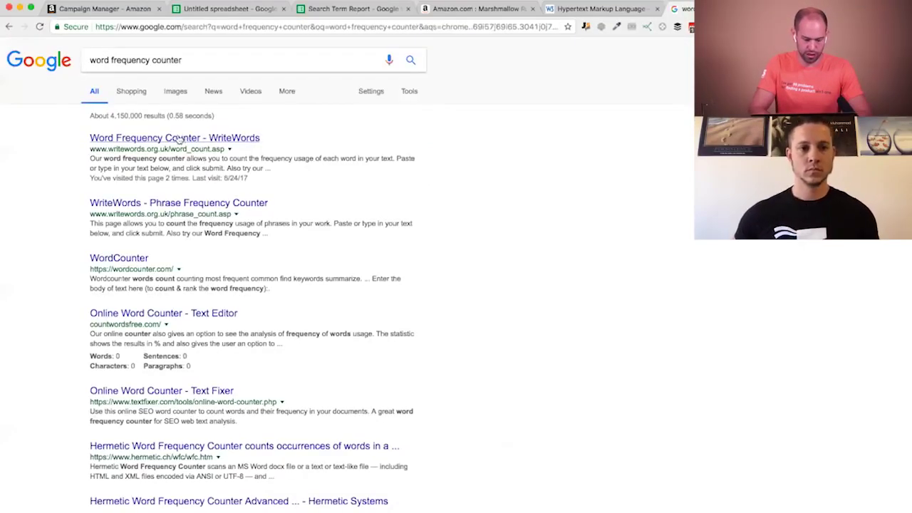
{"action": "left_click", "coordinate": [179, 138]}
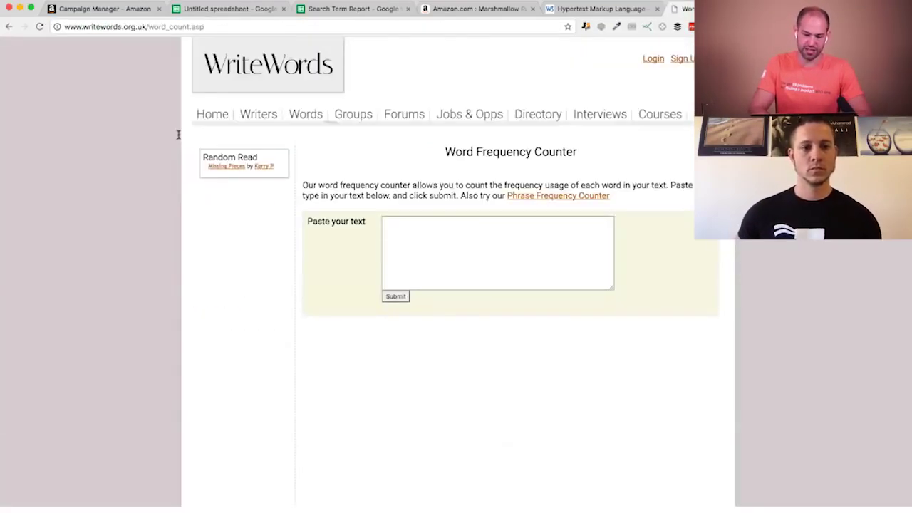
Count the word frequencies of the copied search terms and highlight the results from marshmallow to roasting.
{"action": "left_click", "coordinate": [406, 285]}
{"action": "key", "text": "super+v"}
{"action": "left_click", "coordinate": [397, 297]}
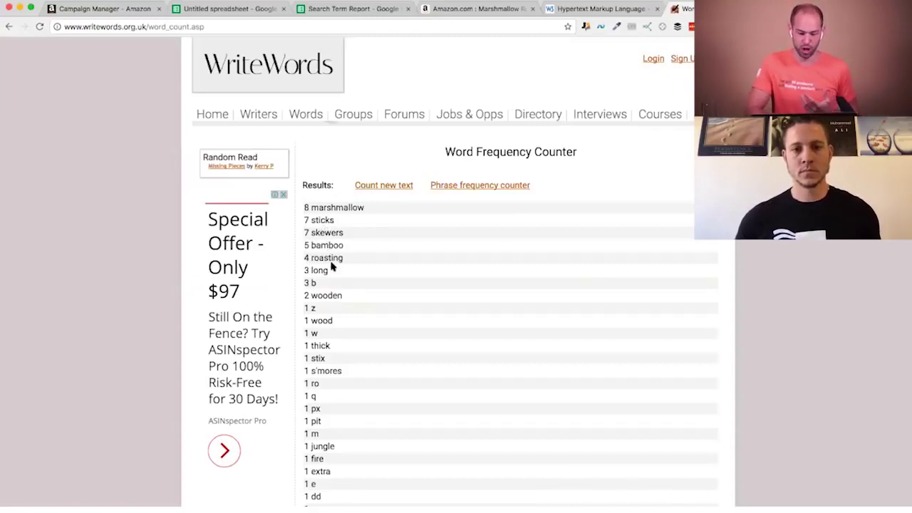
{"action": "scroll", "coordinate": [332, 264], "scroll_direction": "down", "scroll_amount": 2}
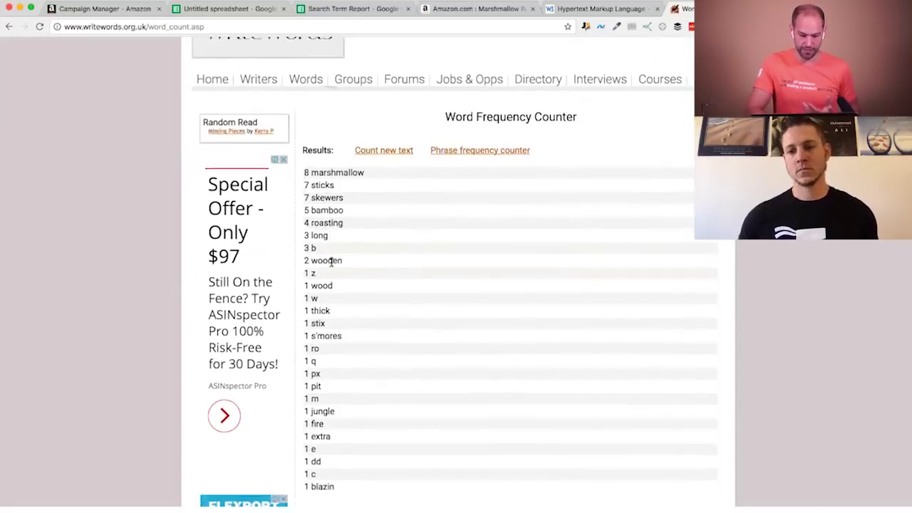
{"action": "scroll", "coordinate": [338, 250], "scroll_direction": "up", "scroll_amount": 1}
{"action": "left_click_drag", "start_coordinate": [349, 245], "coordinate": [304, 198]}
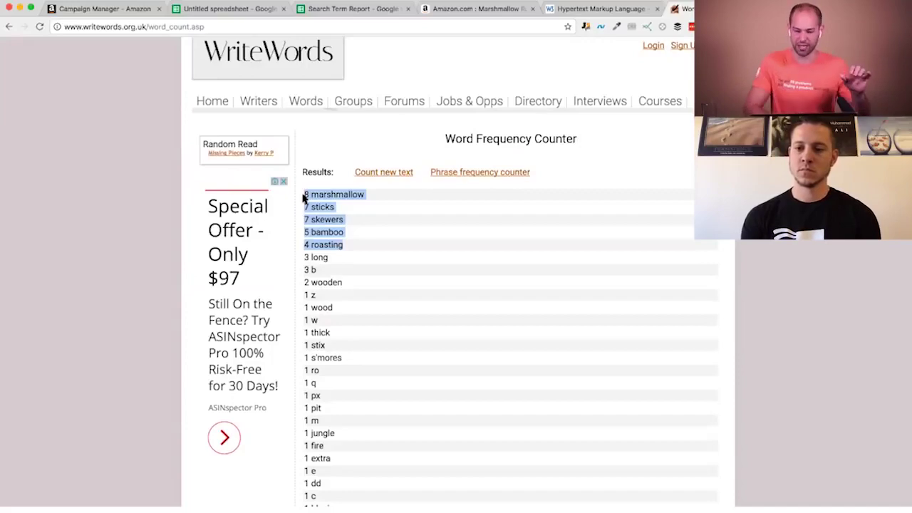
Return to the untitled spreadsheet and reset the Clicks filter to include all values.
{"action": "left_click", "coordinate": [225, 9]}
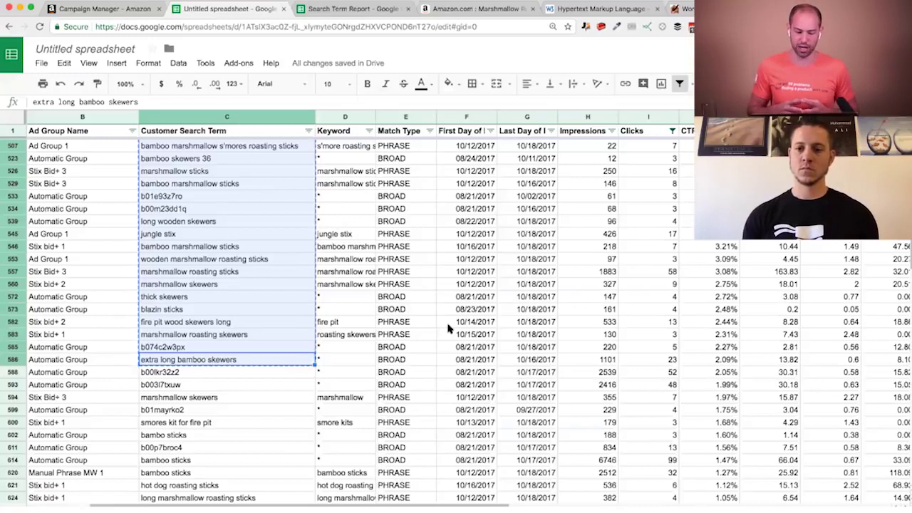
{"action": "left_click", "coordinate": [672, 130]}
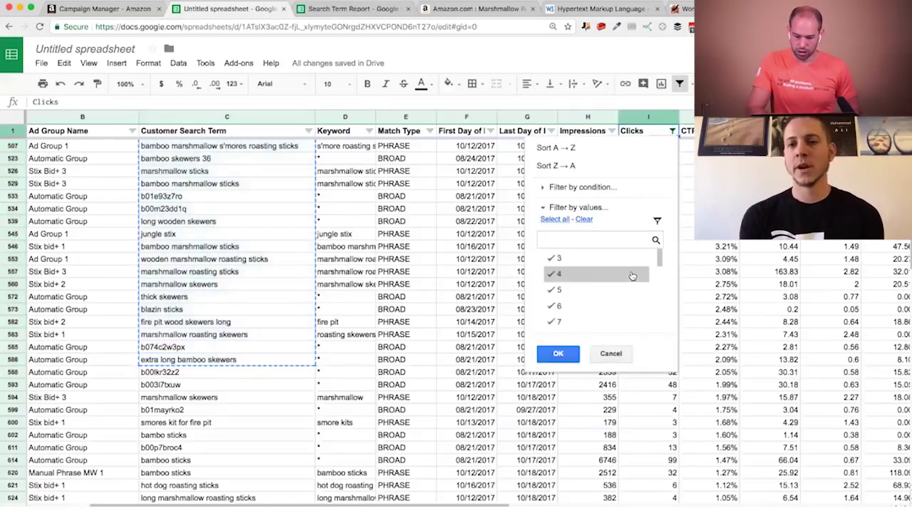
{"action": "left_click", "coordinate": [559, 219]}
{"action": "left_click", "coordinate": [556, 353]}
{"action": "left_click", "coordinate": [641, 299]}
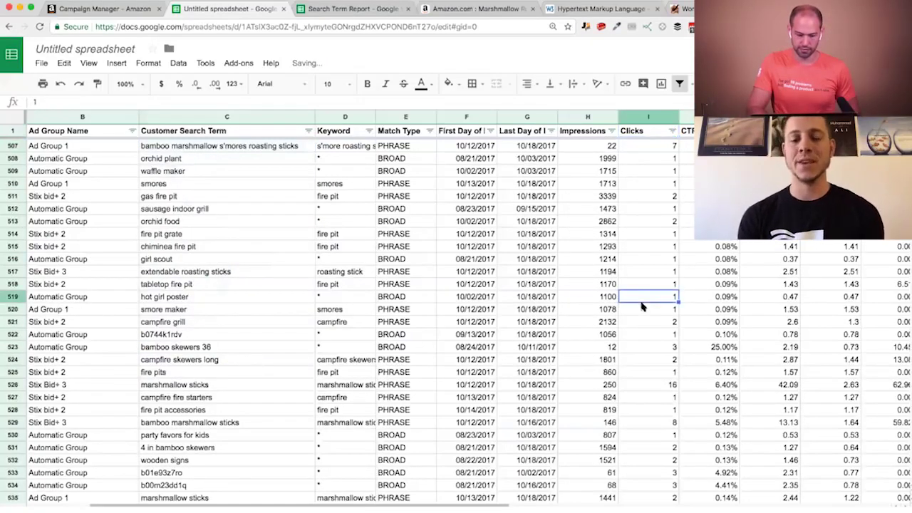
{"action": "scroll", "coordinate": [641, 306], "scroll_direction": "up", "scroll_amount": 1}
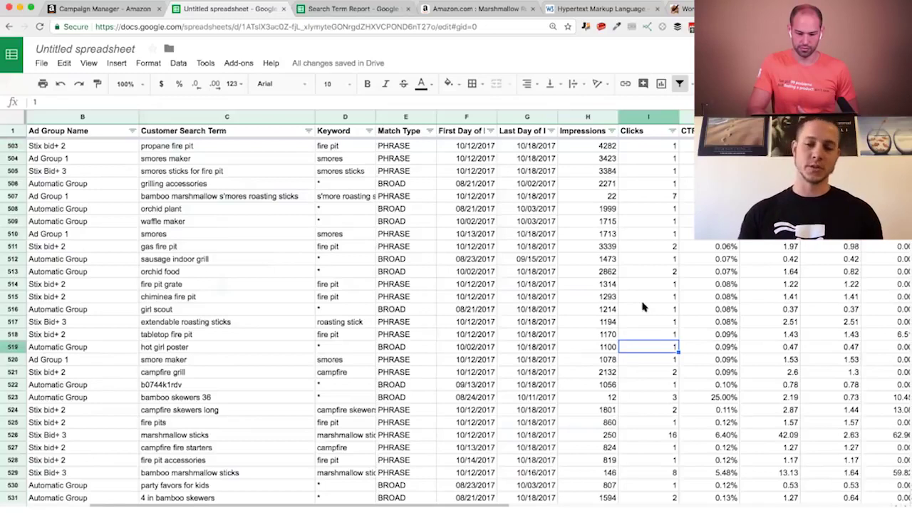
{"action": "scroll", "coordinate": [643, 306], "scroll_direction": "left", "scroll_amount": 3}
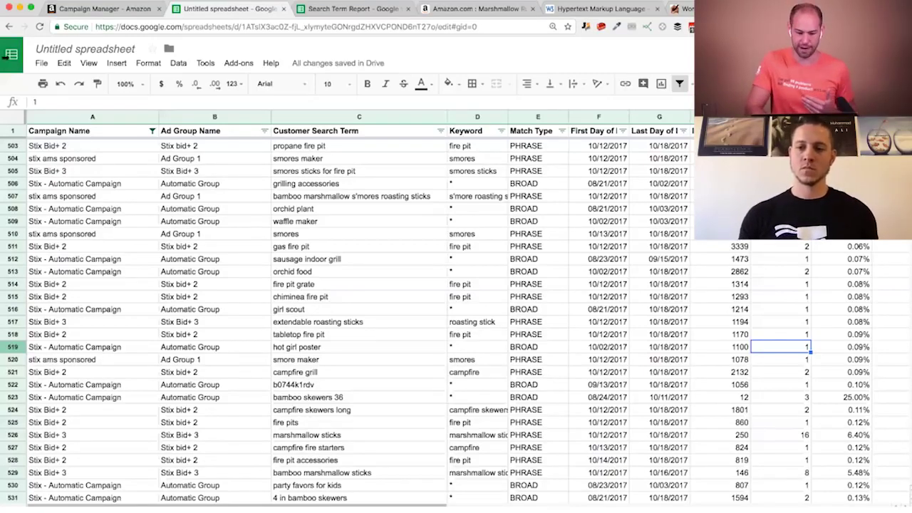
Switch to Amazon Campaign Manager, show all Sponsored Products campaigns and filter them by "stix".
{"action": "left_click", "coordinate": [106, 9]}
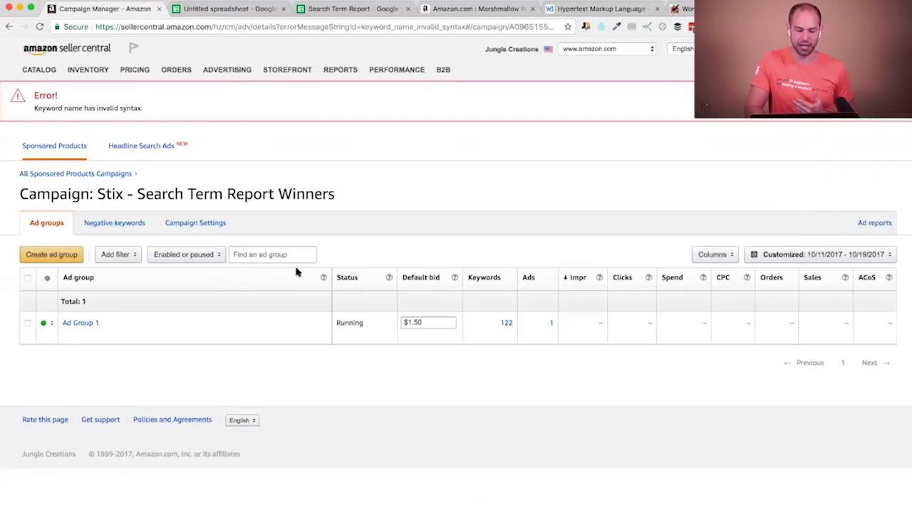
{"action": "left_click", "coordinate": [69, 154]}
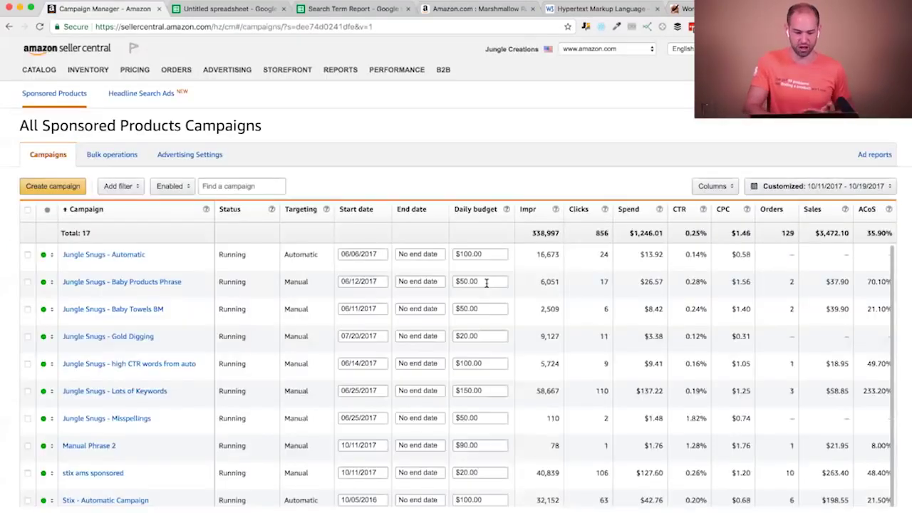
{"action": "left_click", "coordinate": [254, 187]}
{"action": "type", "text": "stix"}
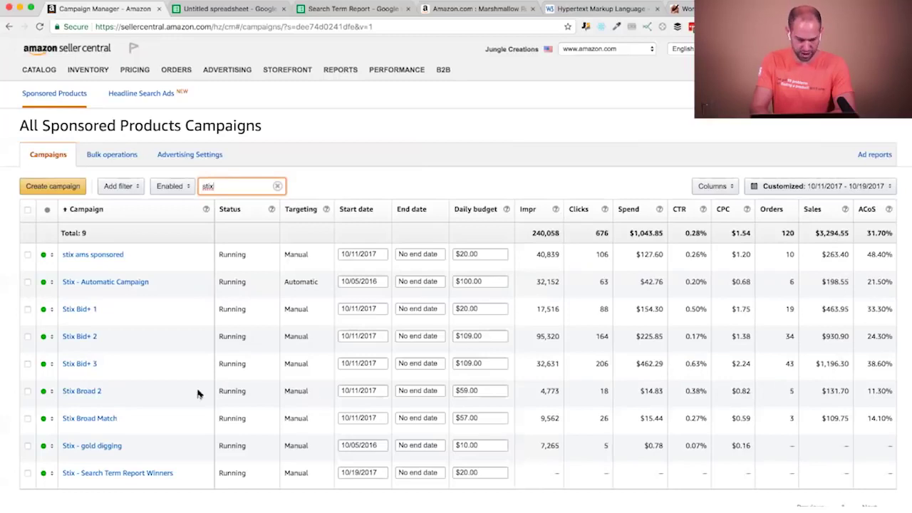
Open the Stix Bid+ 3 campaign's ad group and show its keywords.
{"action": "left_click", "coordinate": [79, 364]}
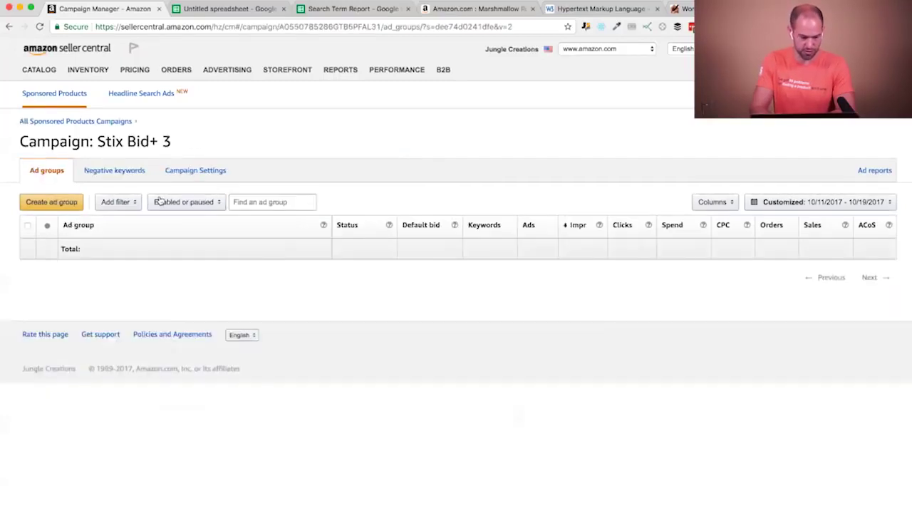
{"action": "left_click", "coordinate": [80, 271]}
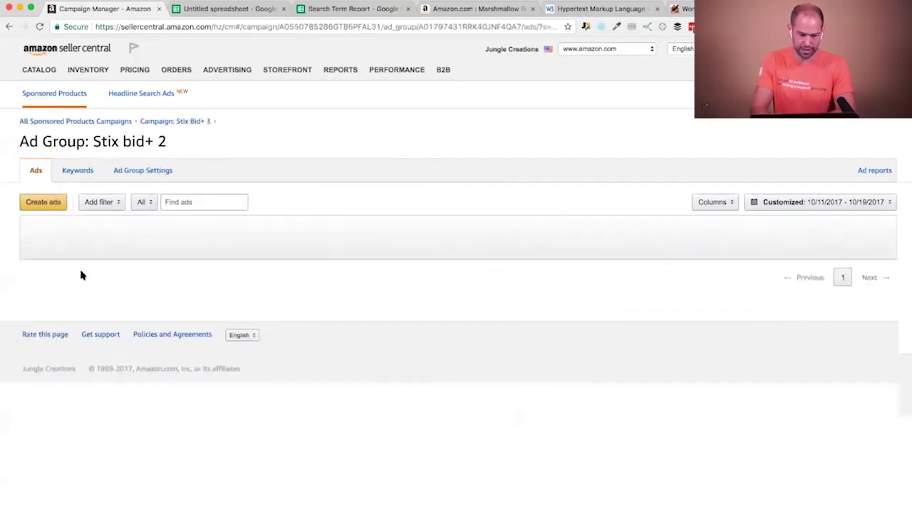
{"action": "left_click", "coordinate": [78, 172]}
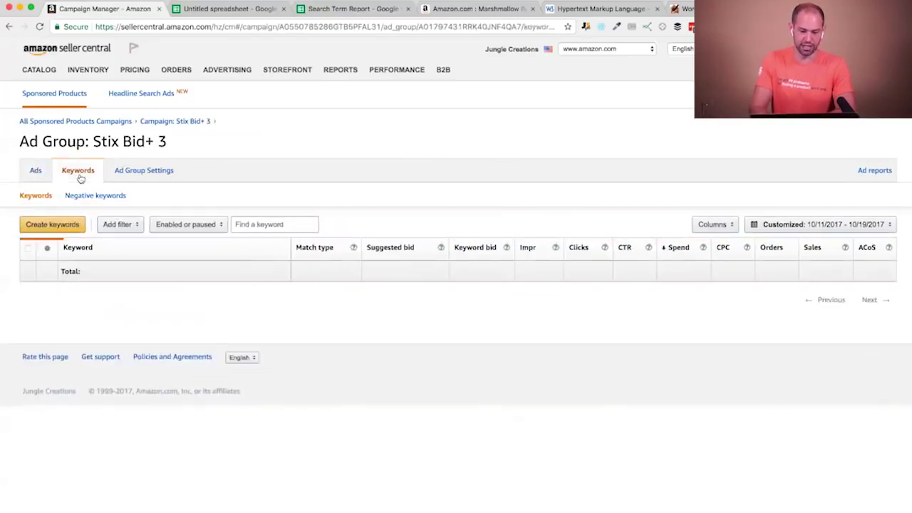
{"action": "scroll", "coordinate": [559, 175], "scroll_direction": "down", "scroll_amount": 2}
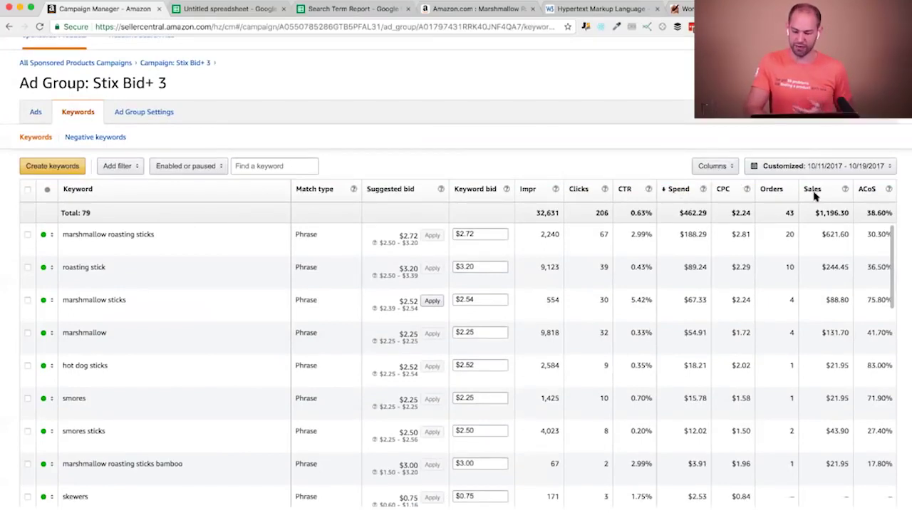
Examine which columns are available in the keyword table settings for the Stix Bid+ 3 ad group.
{"action": "left_click", "coordinate": [720, 169]}
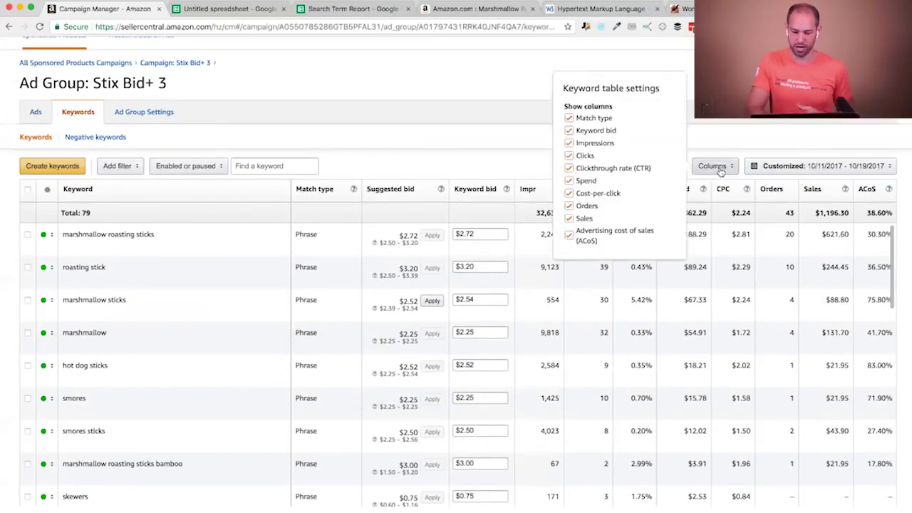
{"action": "scroll", "coordinate": [650, 175], "scroll_direction": "down", "scroll_amount": 1}
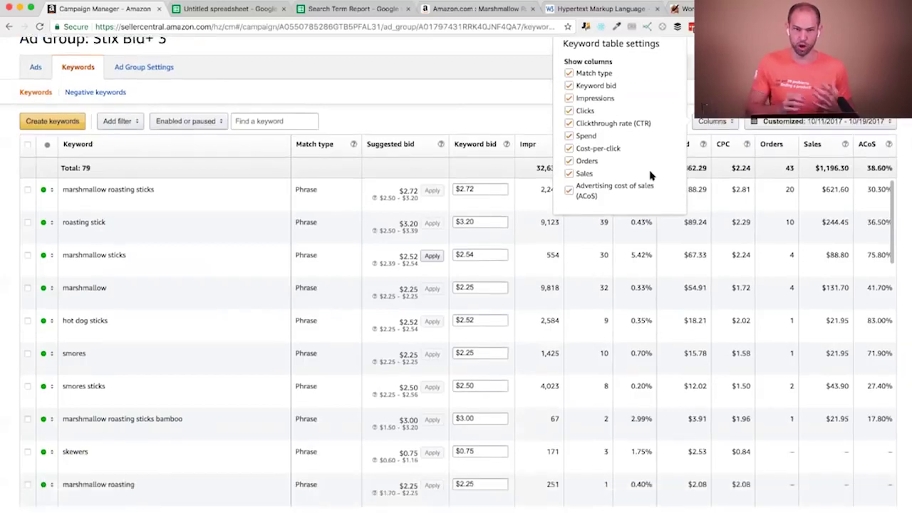
{"action": "scroll", "coordinate": [649, 176], "scroll_direction": "up", "scroll_amount": 1}
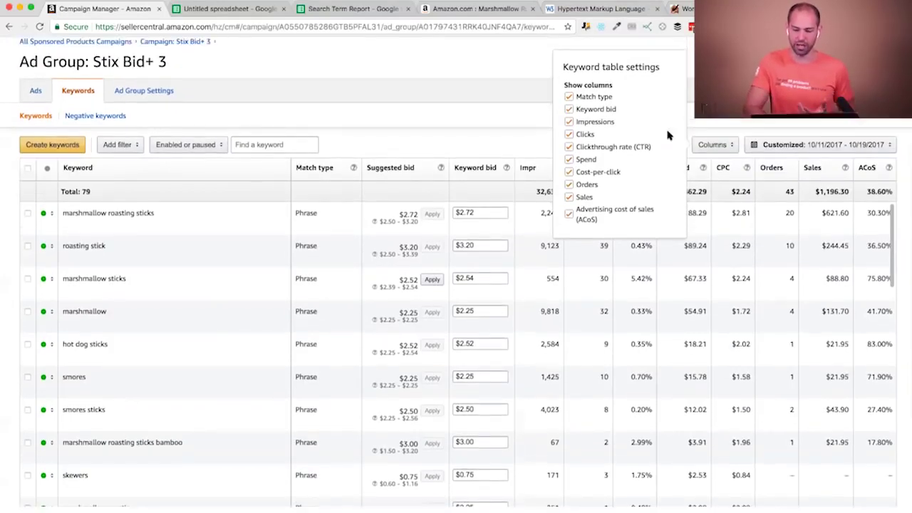
Set the keyword bid for "marshmallow sticks" to $1.25 and save it.
{"action": "left_click", "coordinate": [691, 214]}
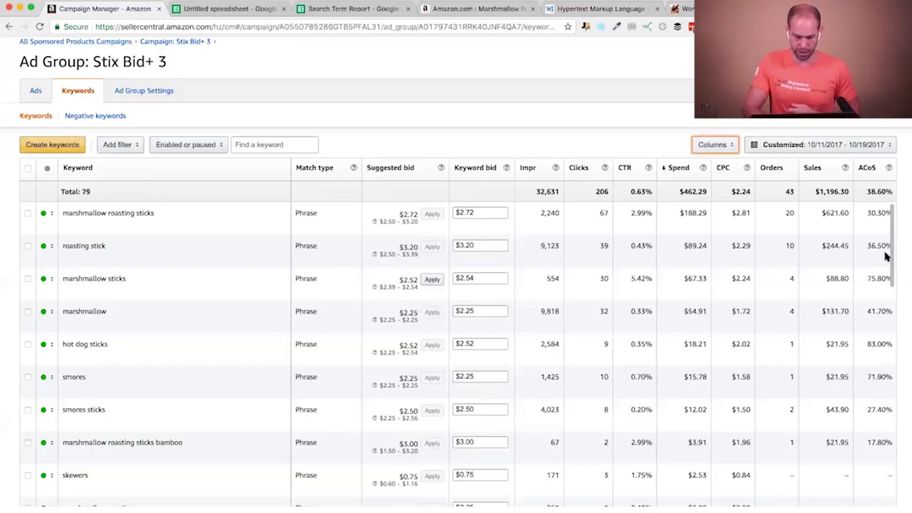
{"action": "double_click", "coordinate": [877, 280]}
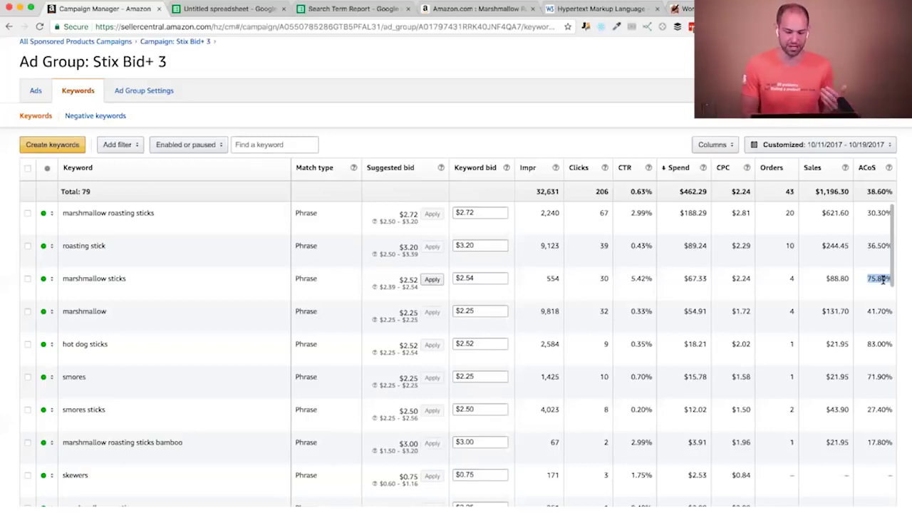
{"action": "left_click", "coordinate": [491, 281]}
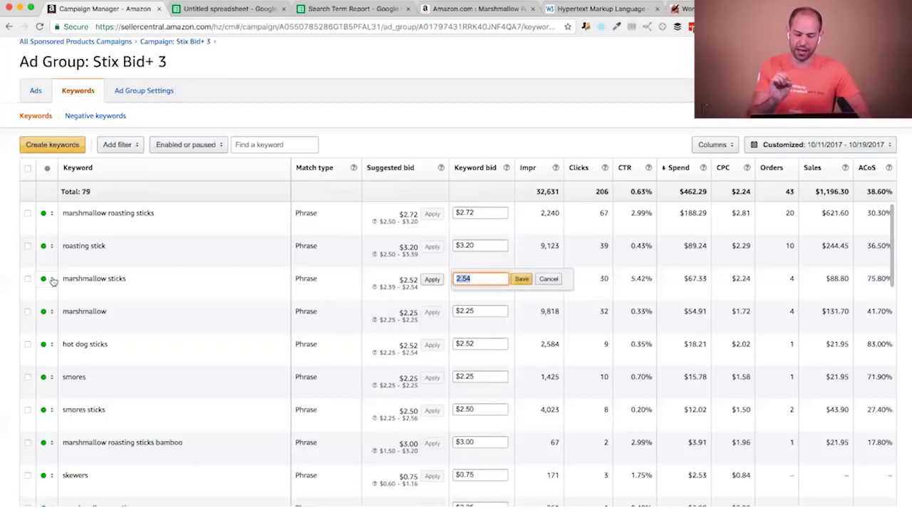
{"action": "left_click", "coordinate": [27, 279]}
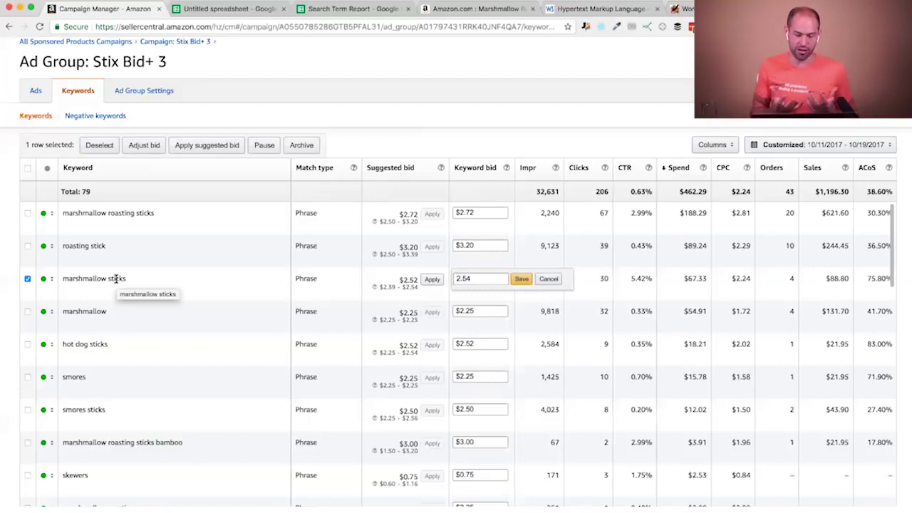
{"action": "left_click", "coordinate": [27, 279]}
{"action": "double_click", "coordinate": [497, 278]}
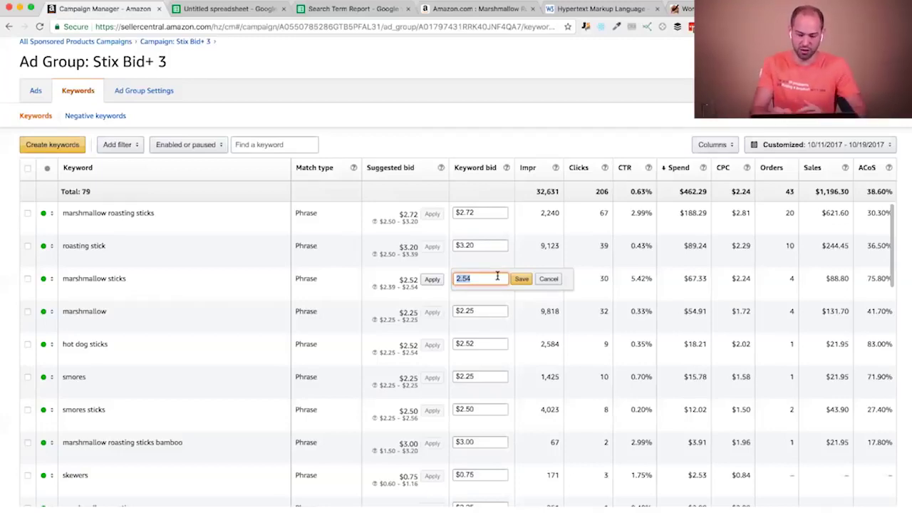
{"action": "type", "text": "1.25"}
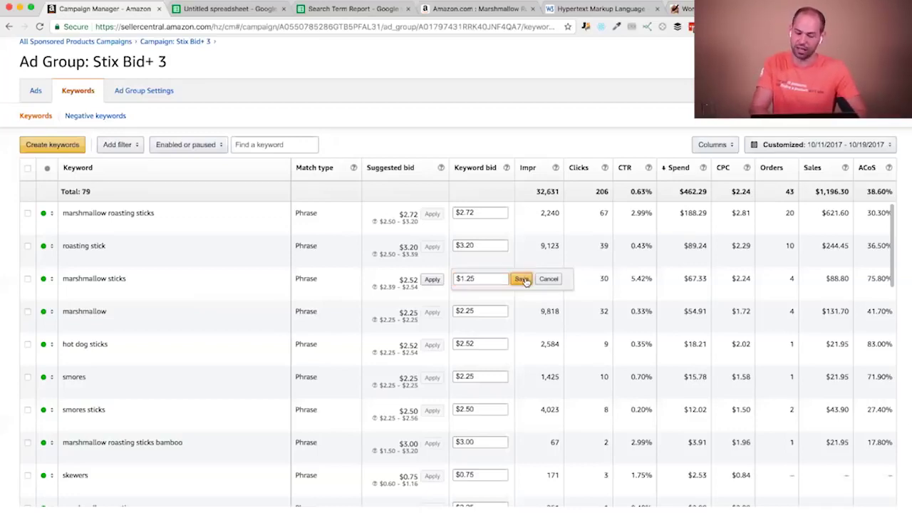
{"action": "left_click", "coordinate": [523, 279]}
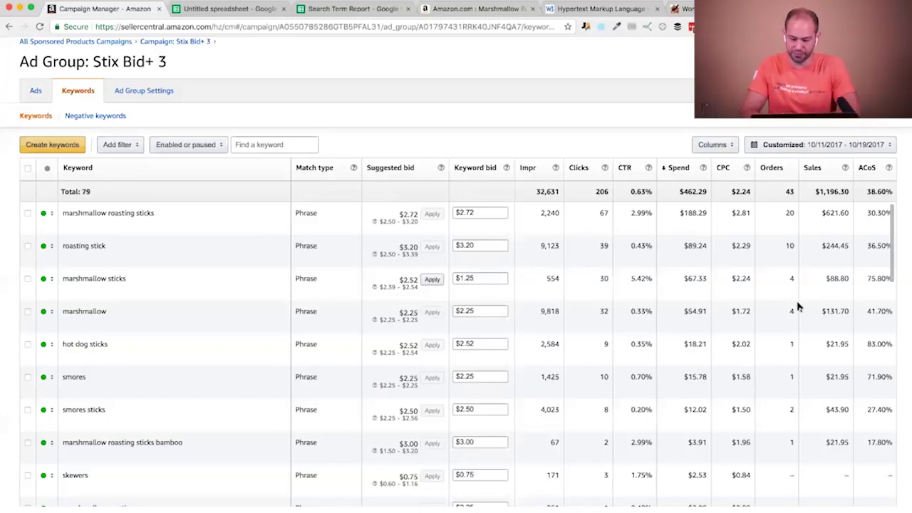
Set the keyword bid for "marshmallow" to $2.00 and save it.
{"action": "left_click", "coordinate": [491, 313]}
{"action": "key", "text": "BackSpace"}
{"action": "key", "text": "BackSpace"}
{"action": "type", "text": "00"}
{"action": "left_click", "coordinate": [522, 312]}
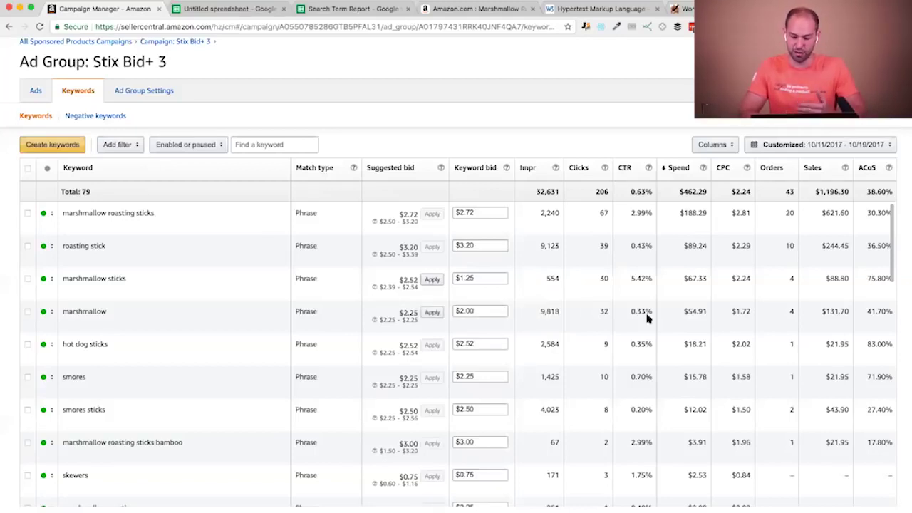
Set the keyword bid for "hot dog sticks" to $1.25 and save it.
{"action": "scroll", "coordinate": [641, 313], "scroll_direction": "down", "scroll_amount": 1}
{"action": "double_click", "coordinate": [876, 322]}
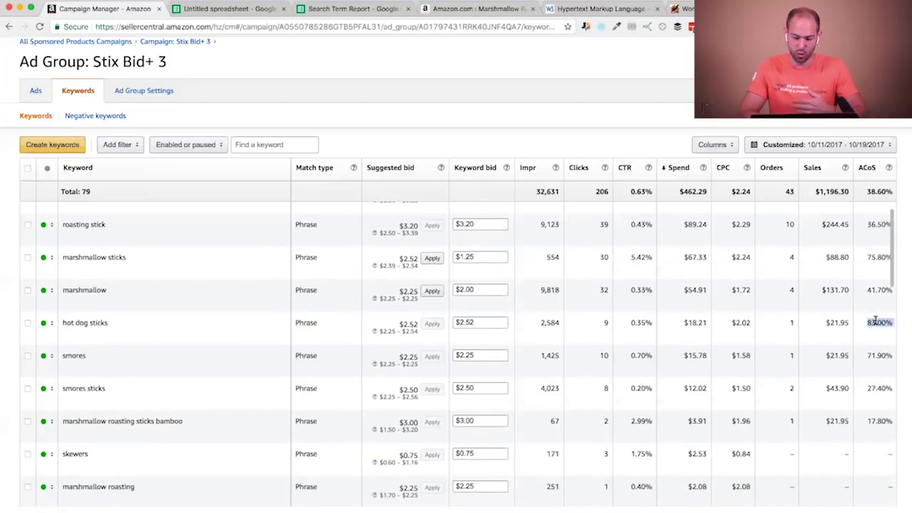
{"action": "left_click", "coordinate": [495, 323]}
{"action": "type", "text": "1.25"}
{"action": "left_click", "coordinate": [522, 323]}
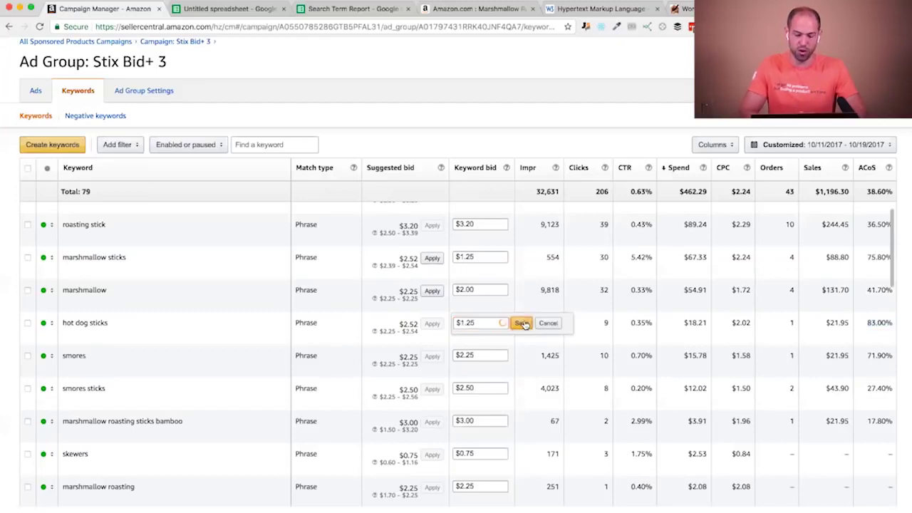
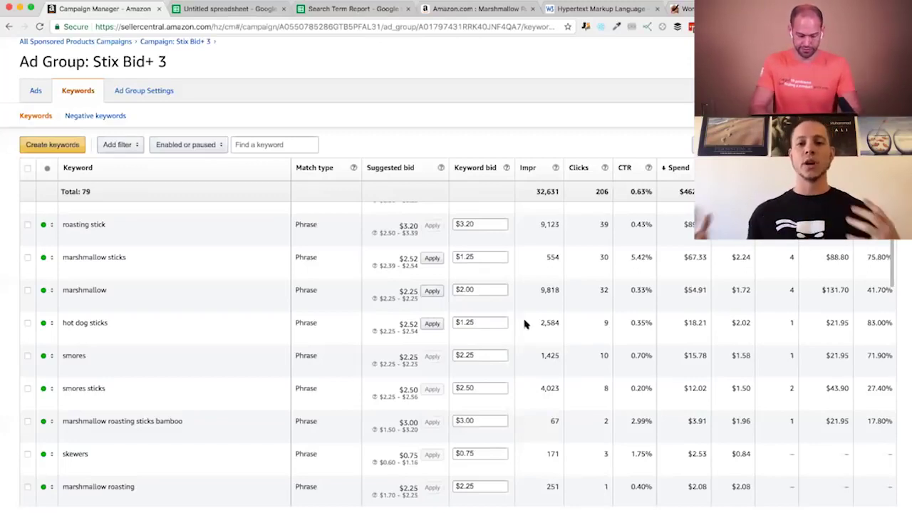
{"action": "scroll", "coordinate": [523, 324], "scroll_direction": "down", "scroll_amount": 3}
{"action": "scroll", "coordinate": [524, 324], "scroll_direction": "down", "scroll_amount": 3}
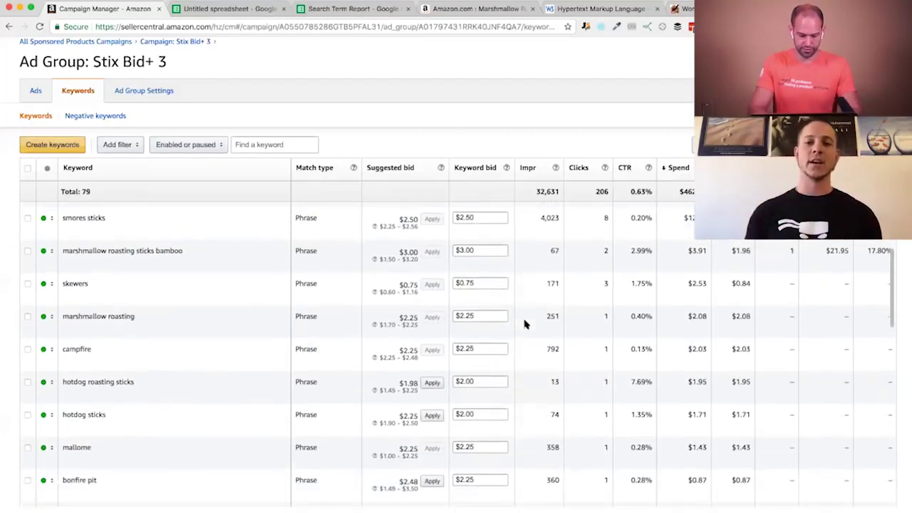
{"action": "scroll", "coordinate": [524, 324], "scroll_direction": "down", "scroll_amount": 3}
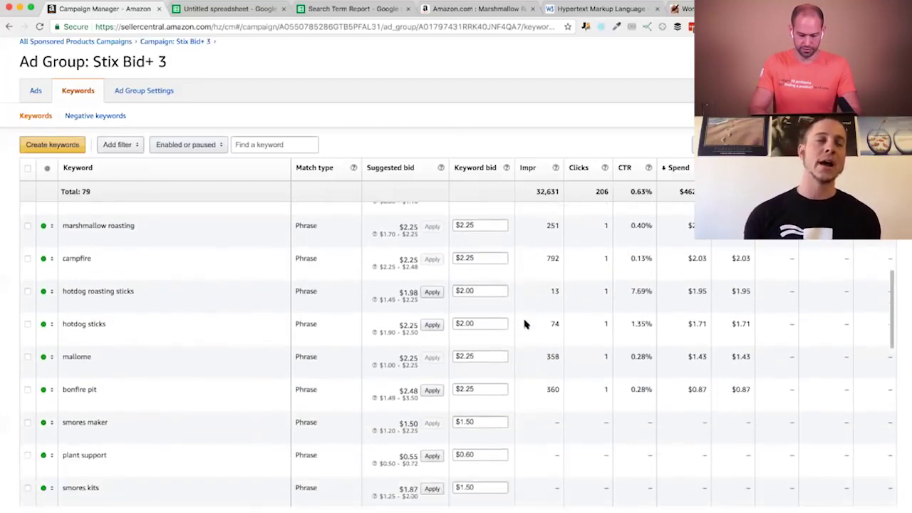
{"action": "scroll", "coordinate": [523, 324], "scroll_direction": "down", "scroll_amount": 6}
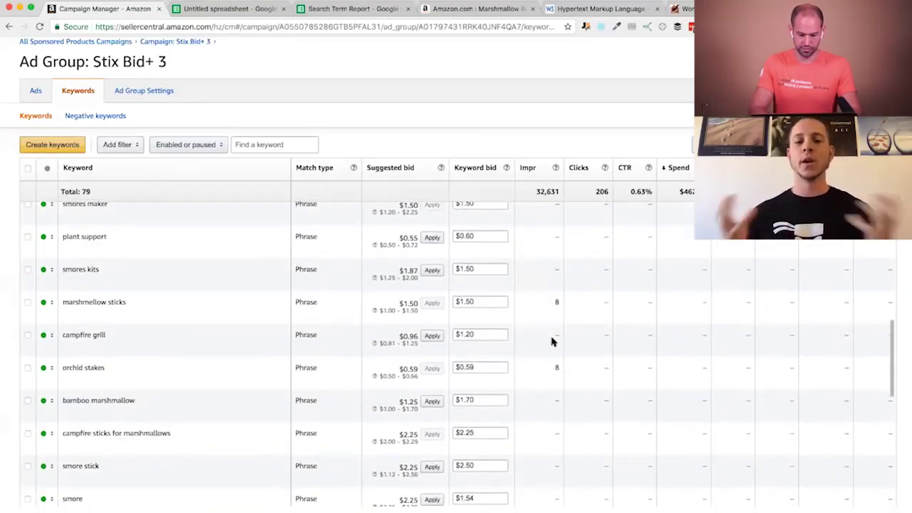
{"action": "scroll", "coordinate": [551, 340], "scroll_direction": "up", "scroll_amount": 10}
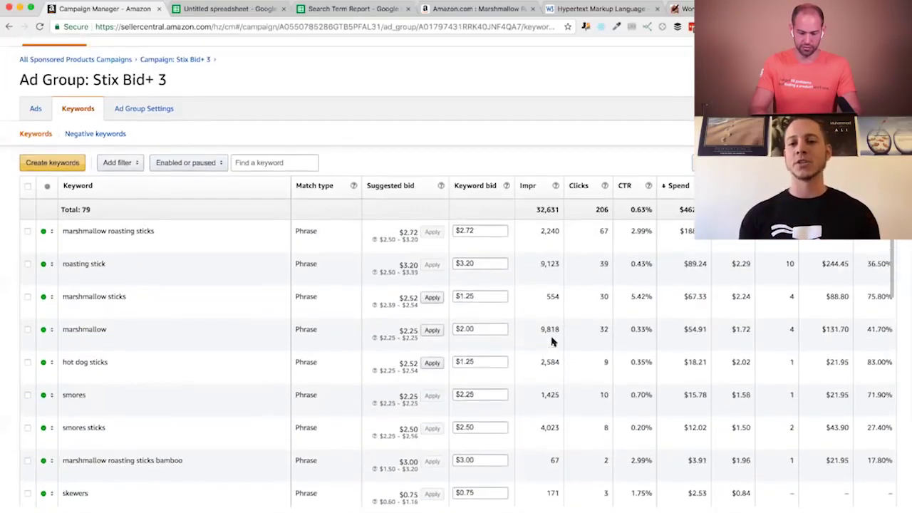
{"action": "scroll", "coordinate": [522, 142], "scroll_direction": "down", "scroll_amount": 1}
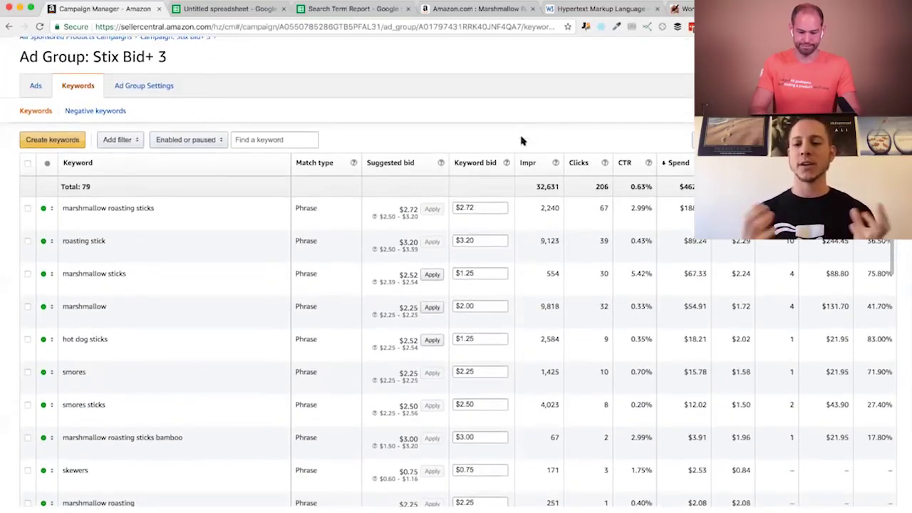
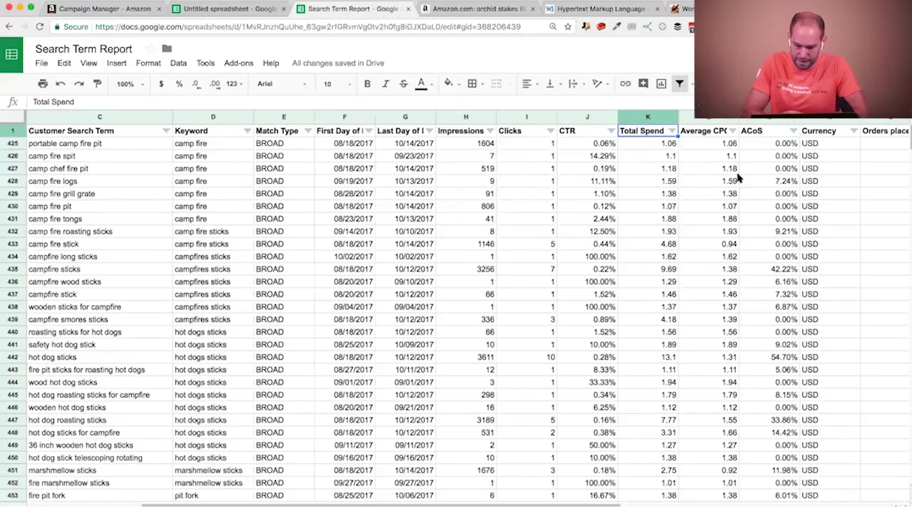
Filter the Search Term Report's "Orders placed within 1-week of a click" column to show only rows with the value 0.
{"action": "scroll", "coordinate": [748, 216], "scroll_direction": "right", "scroll_amount": 4}
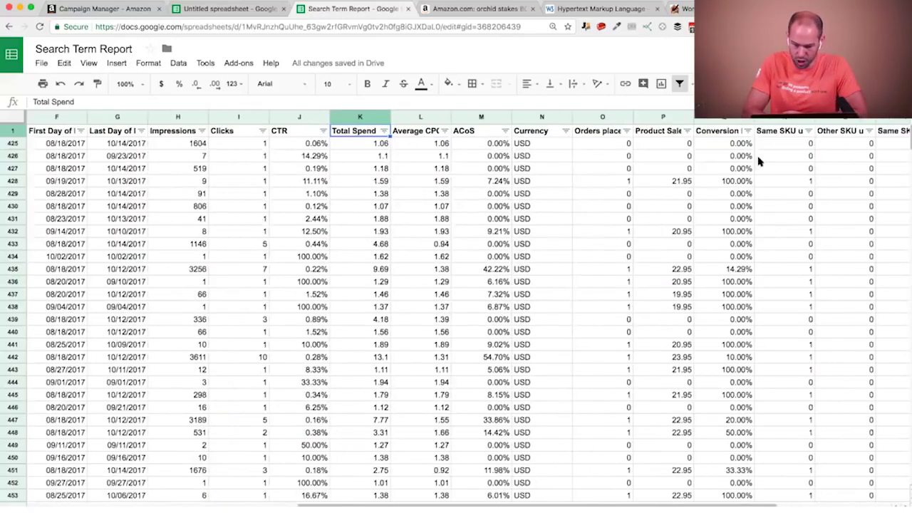
{"action": "left_click", "coordinate": [626, 131]}
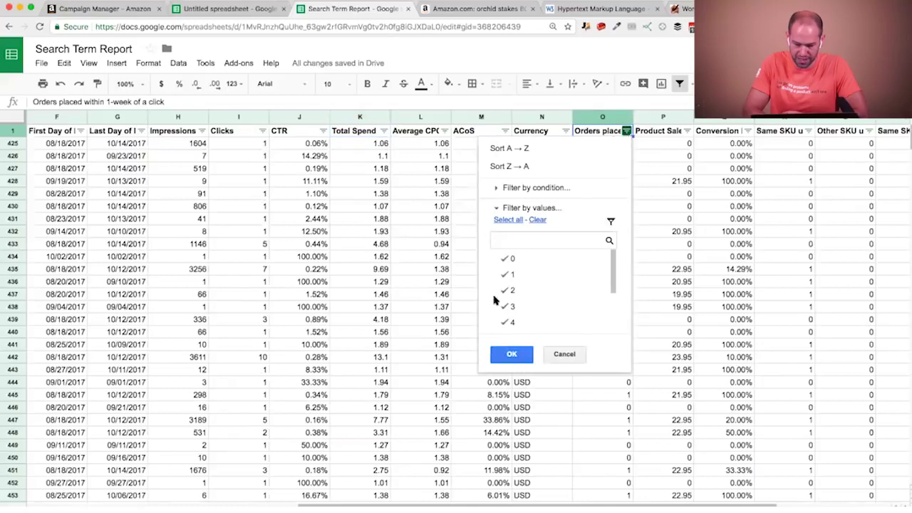
{"action": "left_click", "coordinate": [533, 278]}
{"action": "left_click", "coordinate": [527, 292]}
{"action": "left_click", "coordinate": [524, 308]}
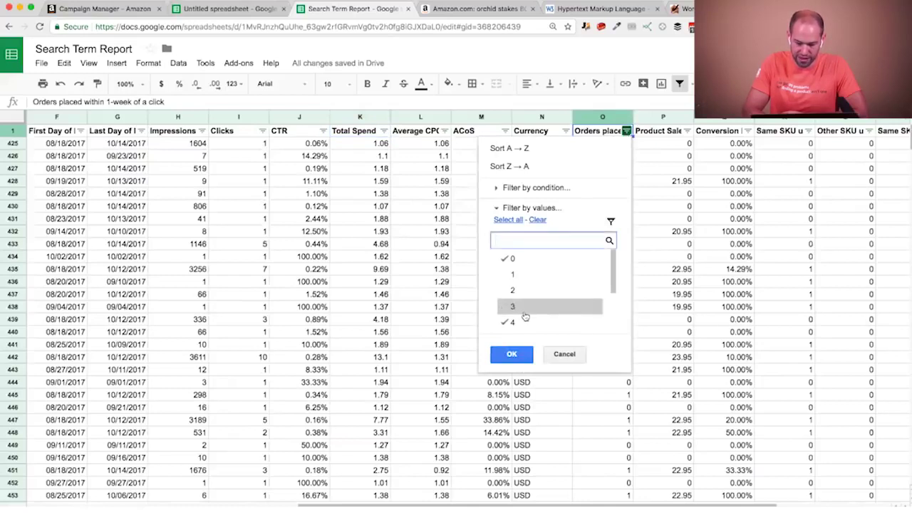
{"action": "left_click", "coordinate": [519, 320]}
{"action": "scroll", "coordinate": [520, 324], "scroll_direction": "down", "scroll_amount": 1}
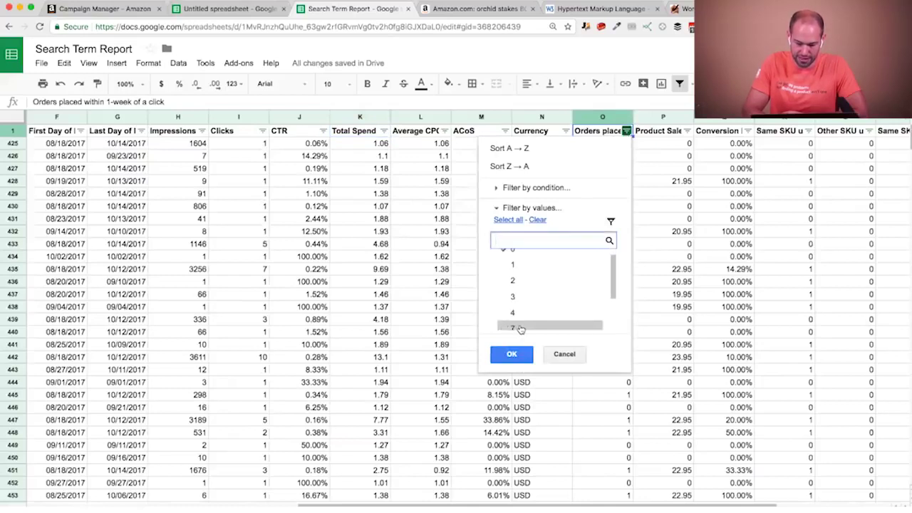
{"action": "left_click", "coordinate": [521, 328]}
{"action": "scroll", "coordinate": [521, 324], "scroll_direction": "down", "scroll_amount": 1}
{"action": "left_click", "coordinate": [527, 313]}
{"action": "left_click", "coordinate": [533, 305]}
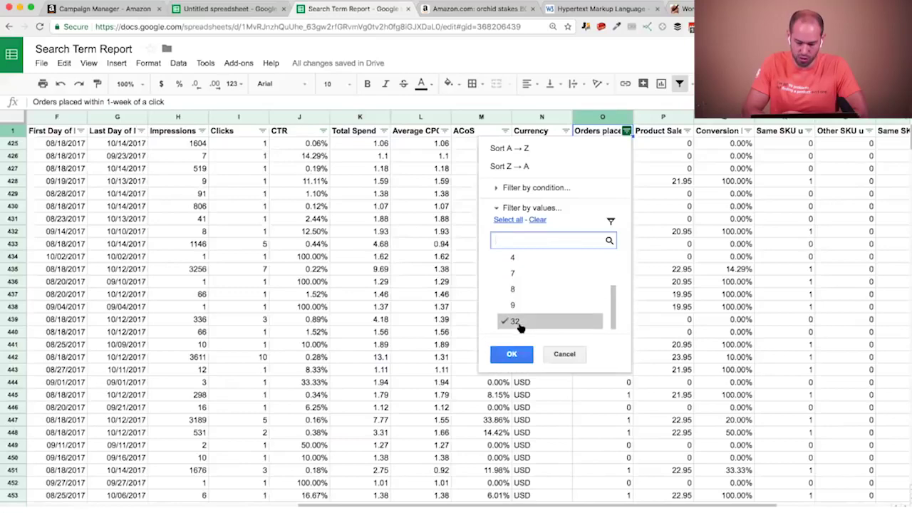
{"action": "left_click", "coordinate": [520, 324]}
{"action": "left_click", "coordinate": [511, 353]}
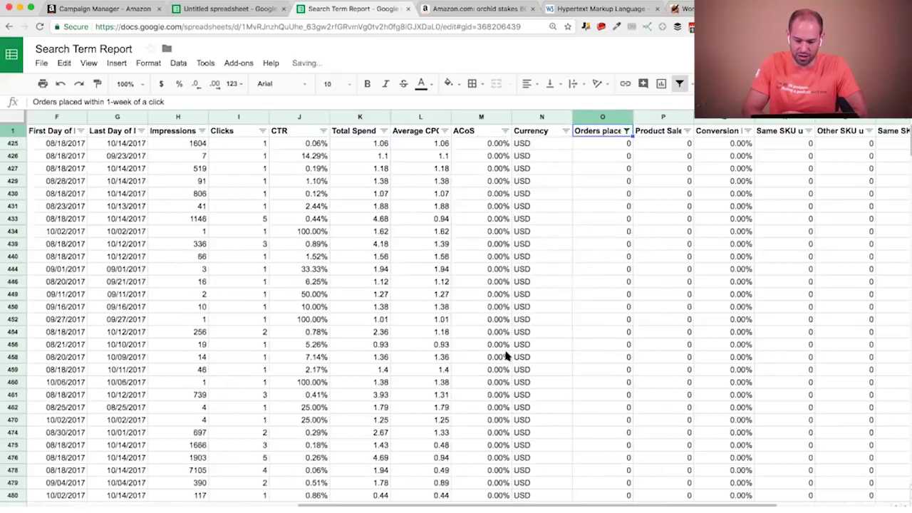
Examine the customer search terms without orders in the Stix misspellings and Stix automatic campaigns for irrelevant terms.
{"action": "left_click", "coordinate": [386, 330]}
{"action": "scroll", "coordinate": [386, 324], "scroll_direction": "left", "scroll_amount": 10}
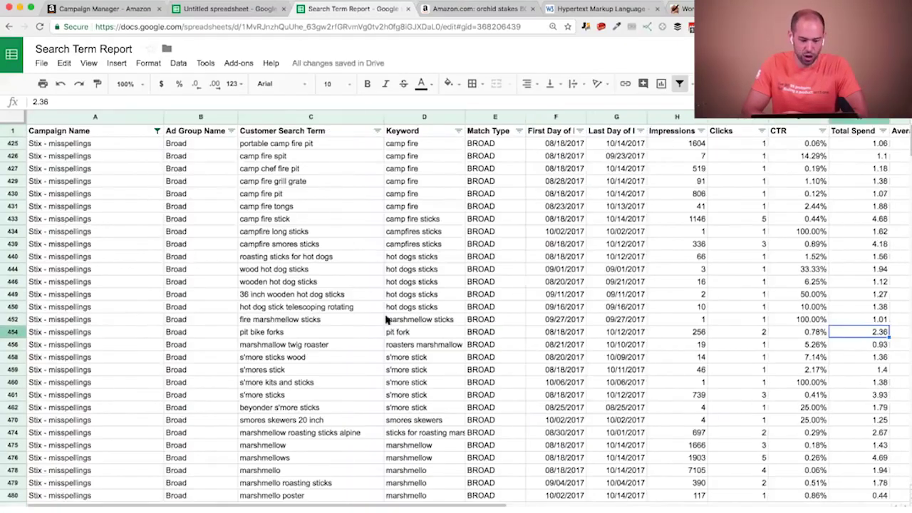
{"action": "scroll", "coordinate": [331, 297], "scroll_direction": "right", "scroll_amount": 5}
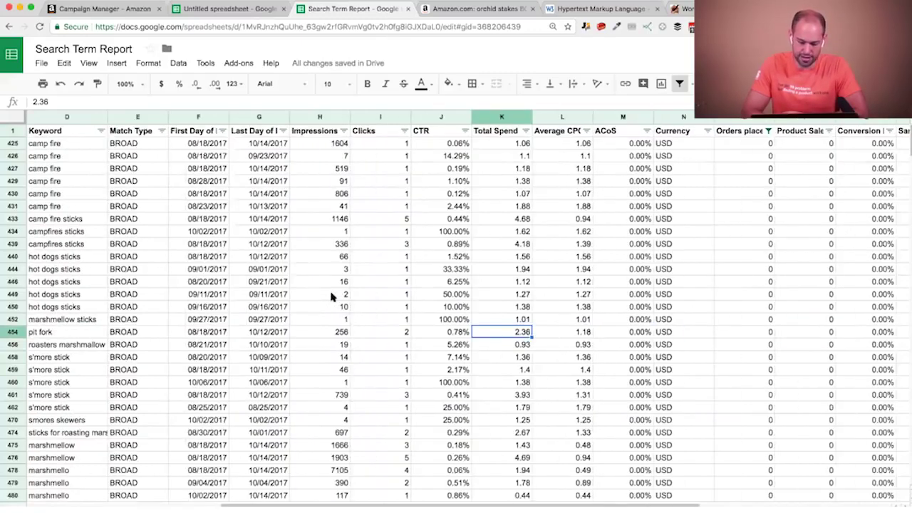
{"action": "scroll", "coordinate": [331, 297], "scroll_direction": "left", "scroll_amount": 5}
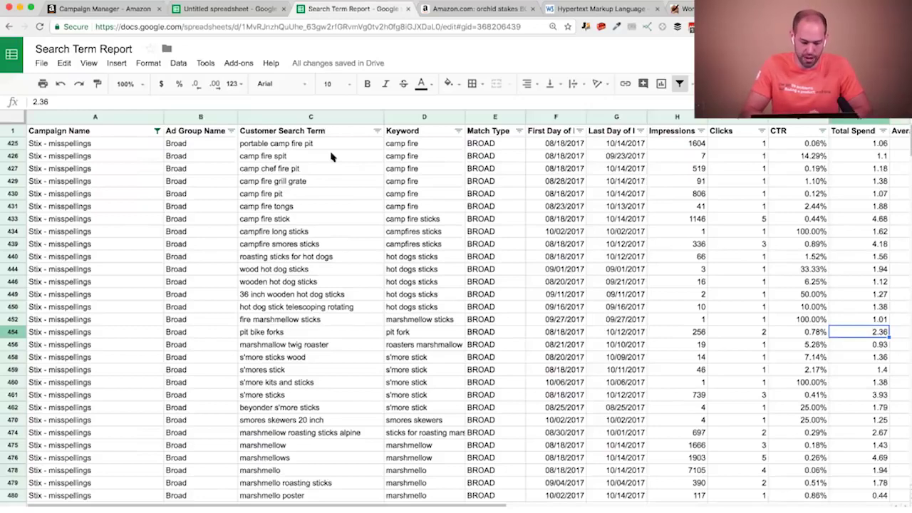
{"action": "scroll", "coordinate": [331, 157], "scroll_direction": "down", "scroll_amount": 5}
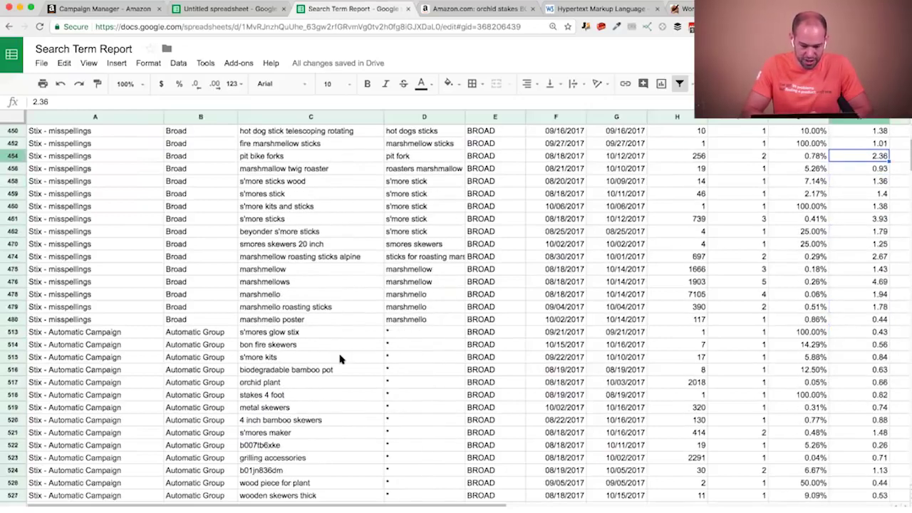
{"action": "scroll", "coordinate": [340, 358], "scroll_direction": "down", "scroll_amount": 2}
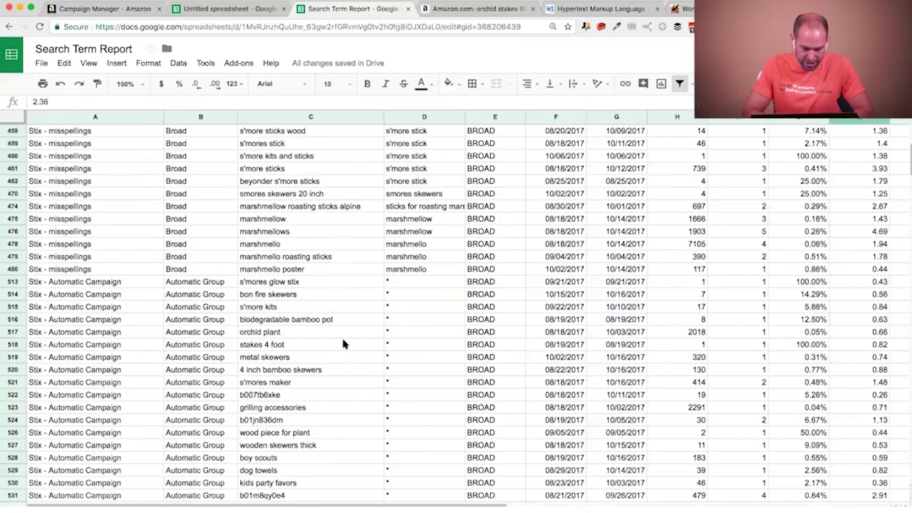
{"action": "scroll", "coordinate": [343, 344], "scroll_direction": "down", "scroll_amount": 2}
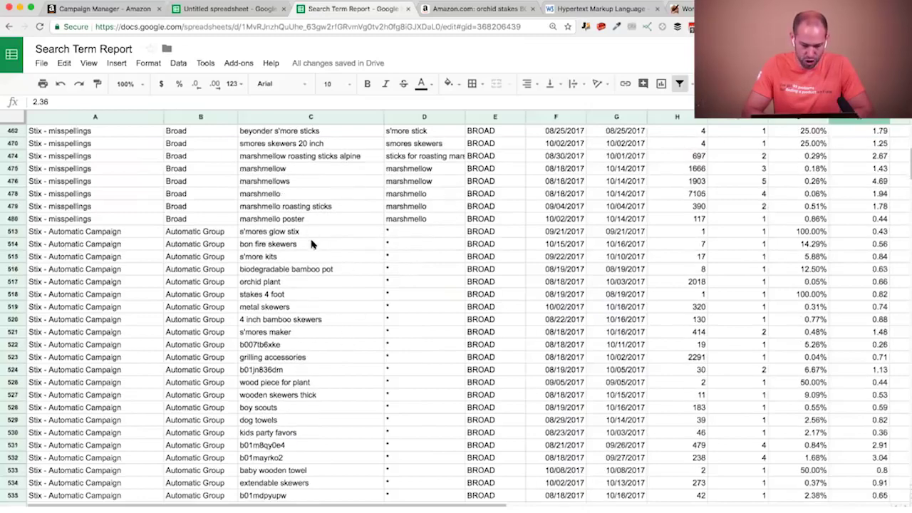
{"action": "left_click_drag", "start_coordinate": [311, 232], "coordinate": [316, 383]}
{"action": "scroll", "coordinate": [318, 329], "scroll_direction": "down", "scroll_amount": 1}
{"action": "left_click", "coordinate": [315, 383]}
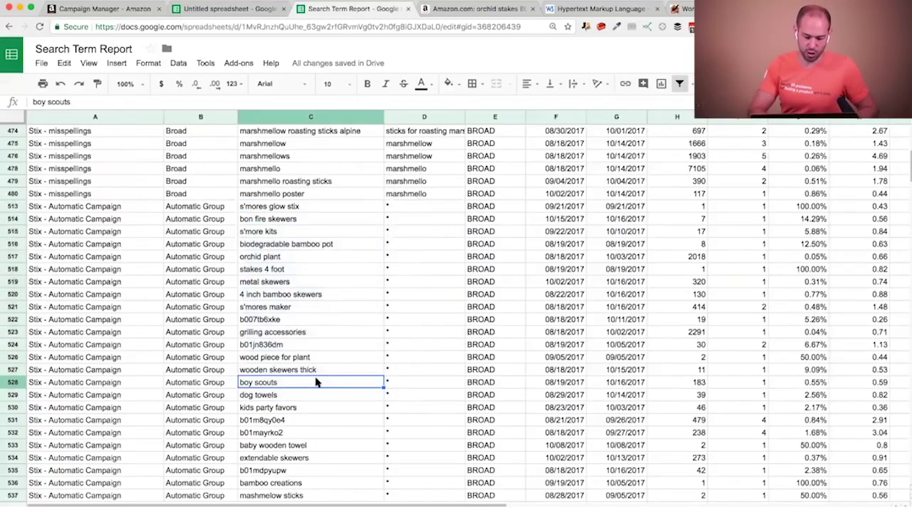
Copy the automatic campaign's search term "dog towels" and switch to Amazon Campaign Manager.
{"action": "left_click", "coordinate": [304, 398]}
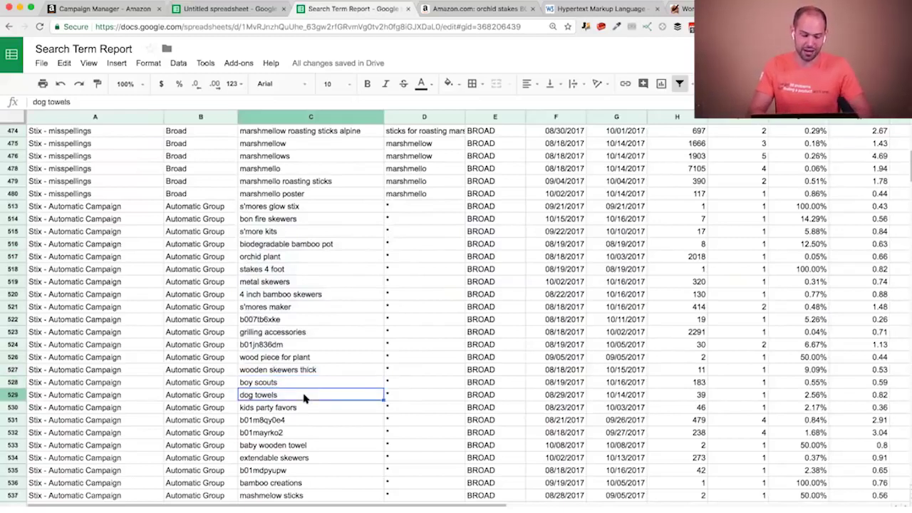
{"action": "key", "text": "super+c"}
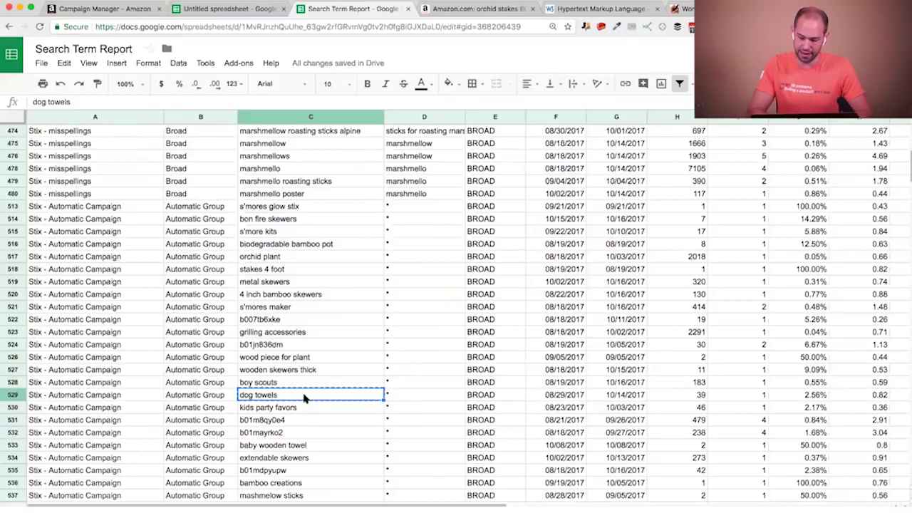
{"action": "scroll", "coordinate": [304, 397], "scroll_direction": "right", "scroll_amount": 2}
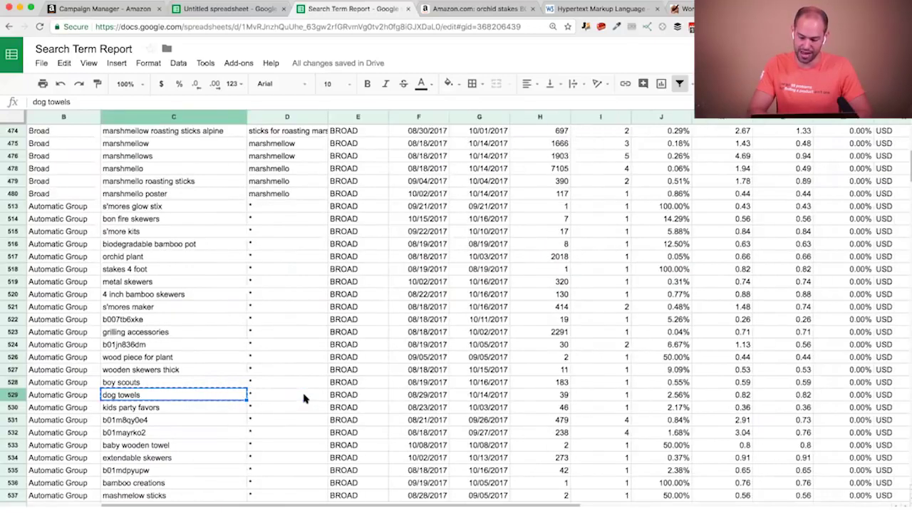
{"action": "scroll", "coordinate": [304, 397], "scroll_direction": "left", "scroll_amount": 2}
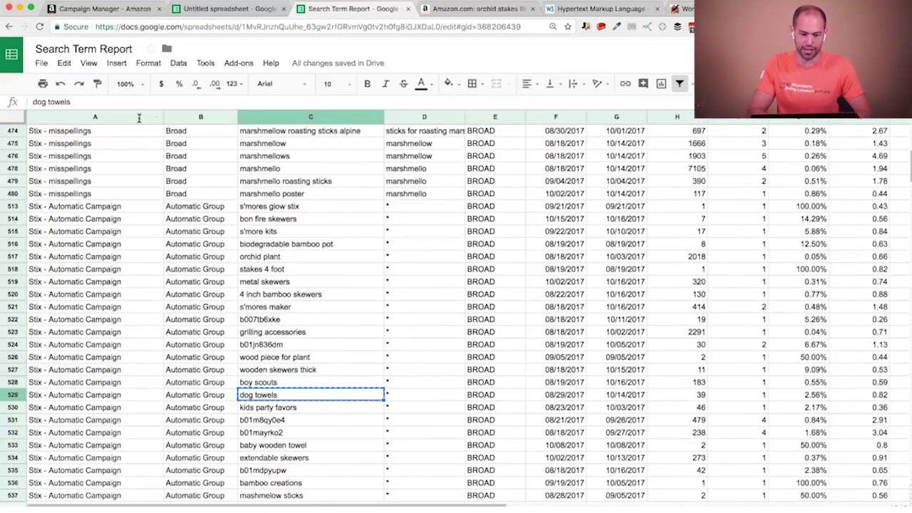
{"action": "left_click", "coordinate": [107, 8]}
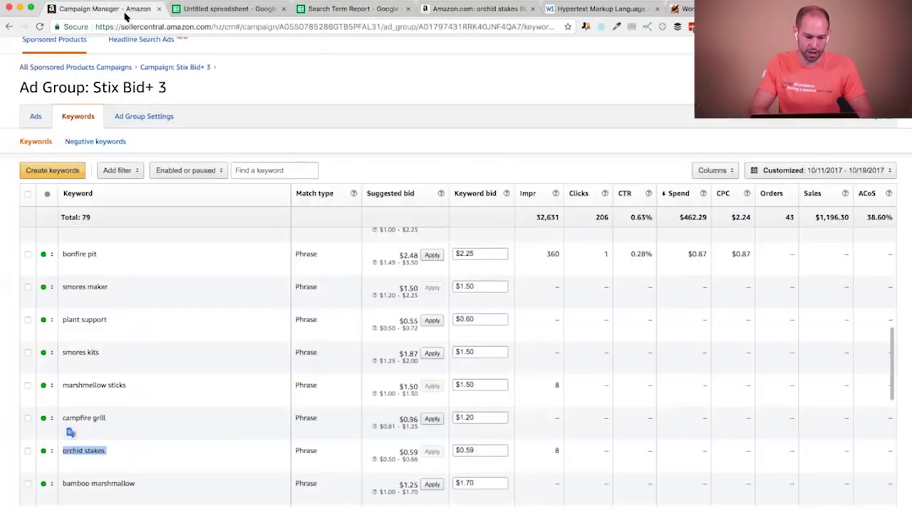
Open the negative keywords of the "Stix - Automatic Campaign" from the list of all Sponsored Products campaigns.
{"action": "scroll", "coordinate": [127, 132], "scroll_direction": "up", "scroll_amount": 1}
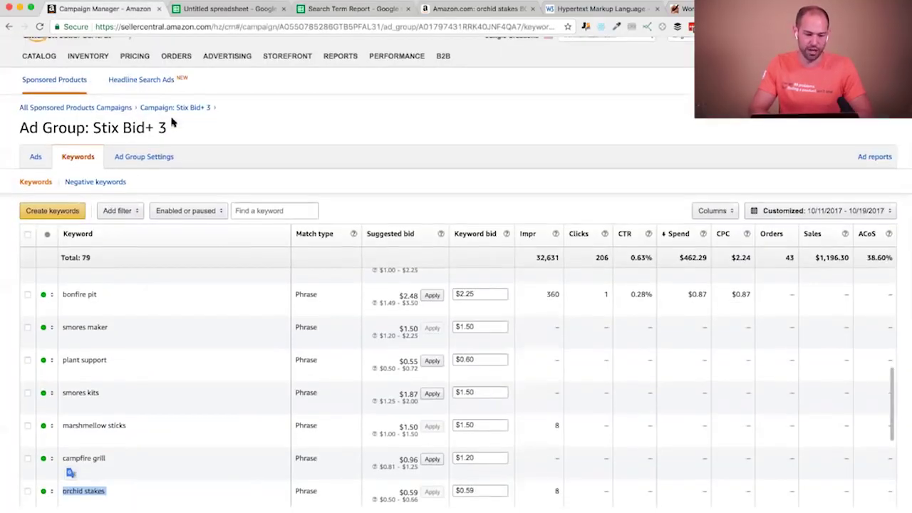
{"action": "left_click", "coordinate": [51, 80]}
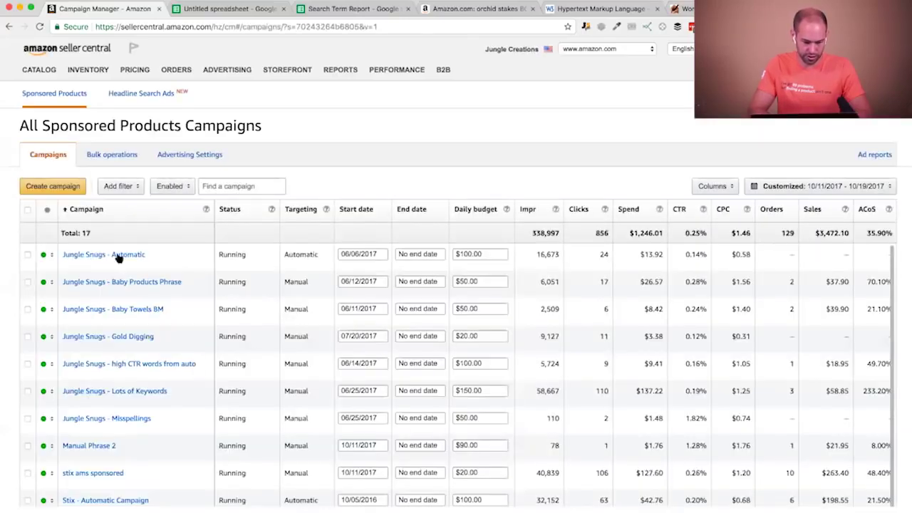
{"action": "scroll", "coordinate": [187, 316], "scroll_direction": "down", "scroll_amount": 5}
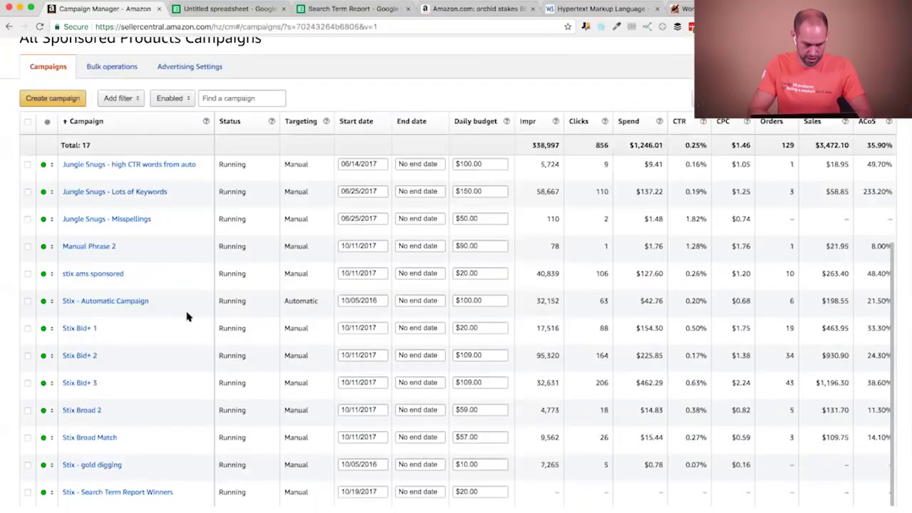
{"action": "left_click", "coordinate": [123, 302]}
{"action": "left_click", "coordinate": [114, 176]}
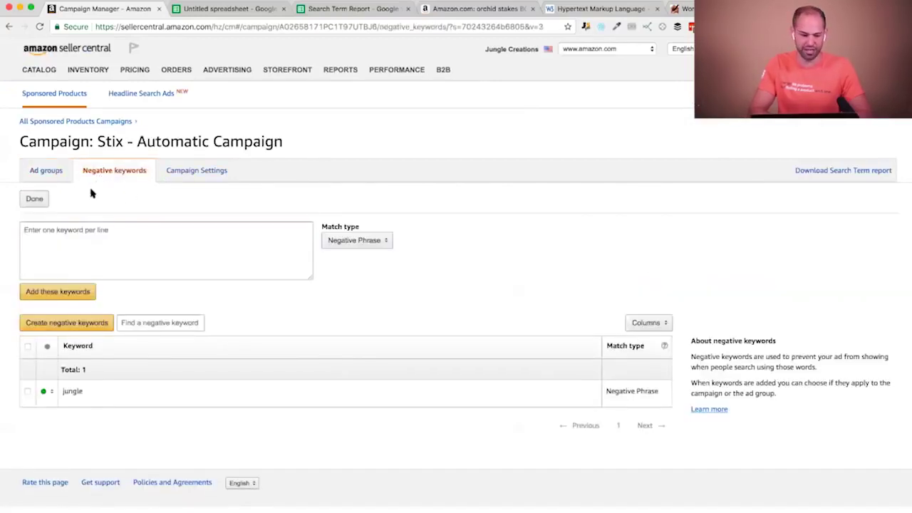
Add "dog towels" to the campaign as a negative keyword with the Negative Phrase match type.
{"action": "left_click", "coordinate": [196, 237]}
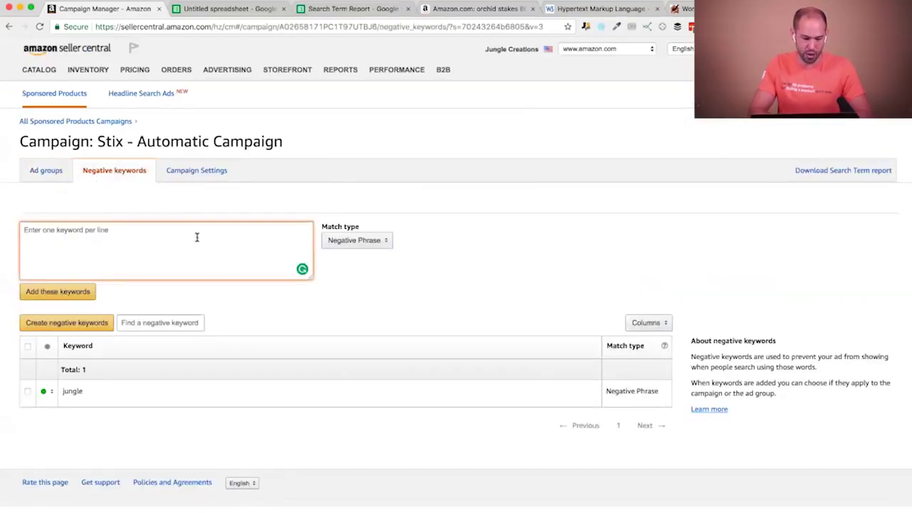
{"action": "type", "text": "dog towels"}
{"action": "left_click", "coordinate": [355, 240]}
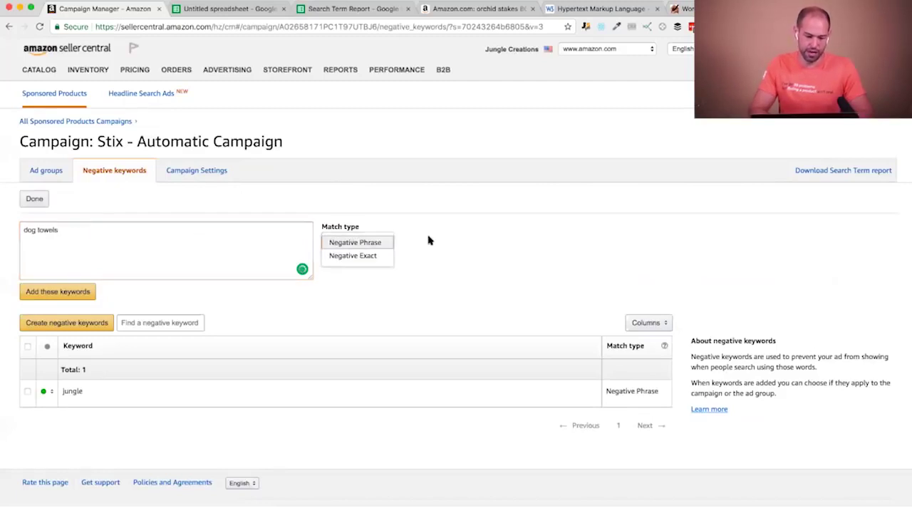
{"action": "left_click", "coordinate": [344, 243]}
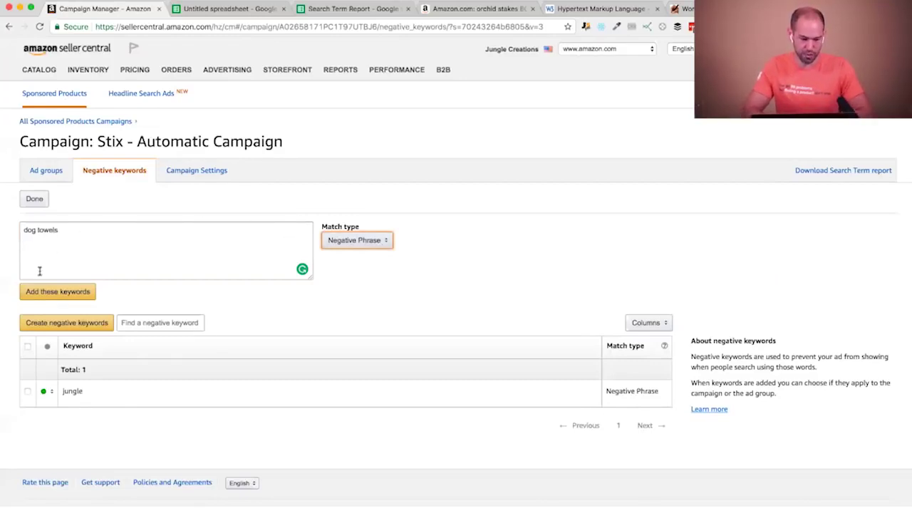
{"action": "left_click", "coordinate": [44, 296]}
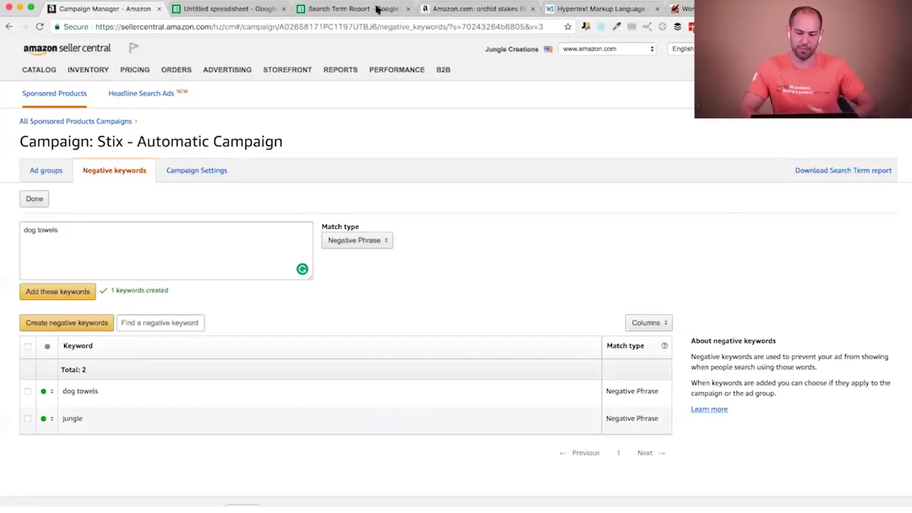
Switch to the Search Term Report in Google Sheets and sort the filtered rows by Total Spend in descending order.
{"action": "left_click", "coordinate": [489, 10]}
{"action": "left_click", "coordinate": [360, 10]}
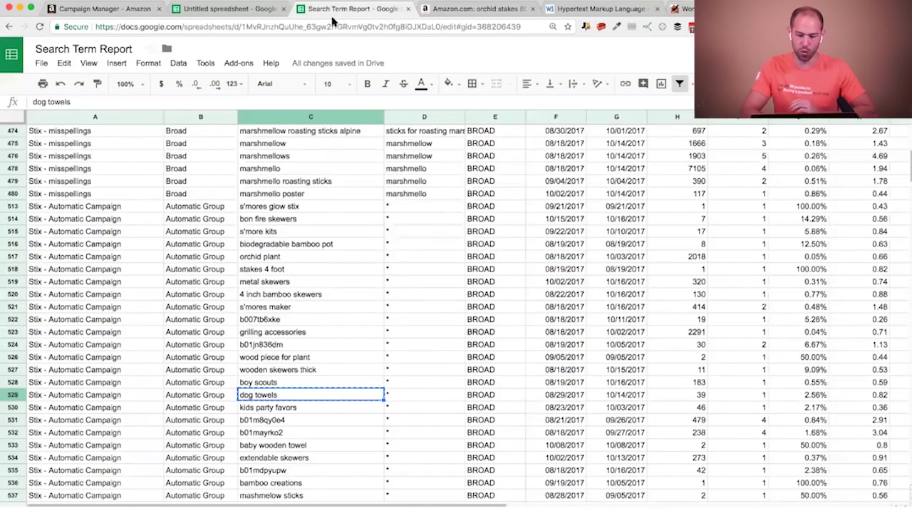
{"action": "scroll", "coordinate": [352, 333], "scroll_direction": "right", "scroll_amount": 3}
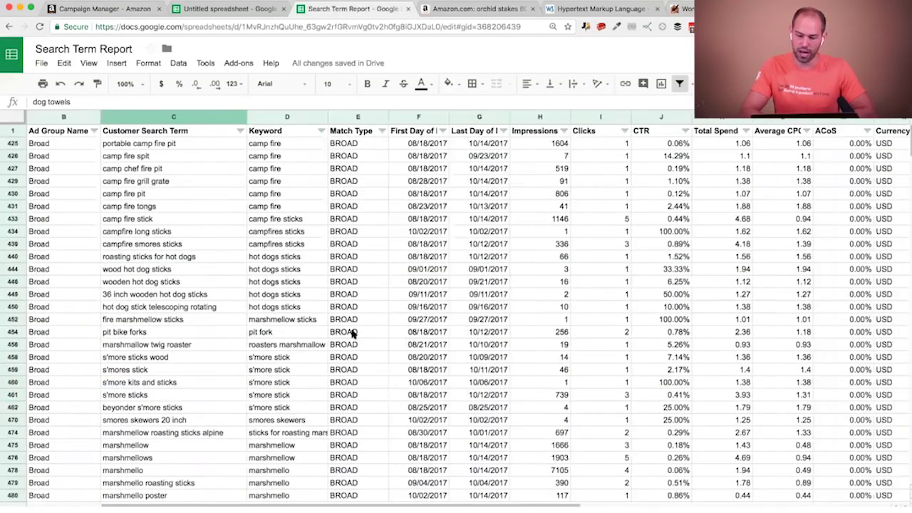
{"action": "scroll", "coordinate": [353, 334], "scroll_direction": "left", "scroll_amount": 2}
{"action": "scroll", "coordinate": [352, 333], "scroll_direction": "right", "scroll_amount": 5}
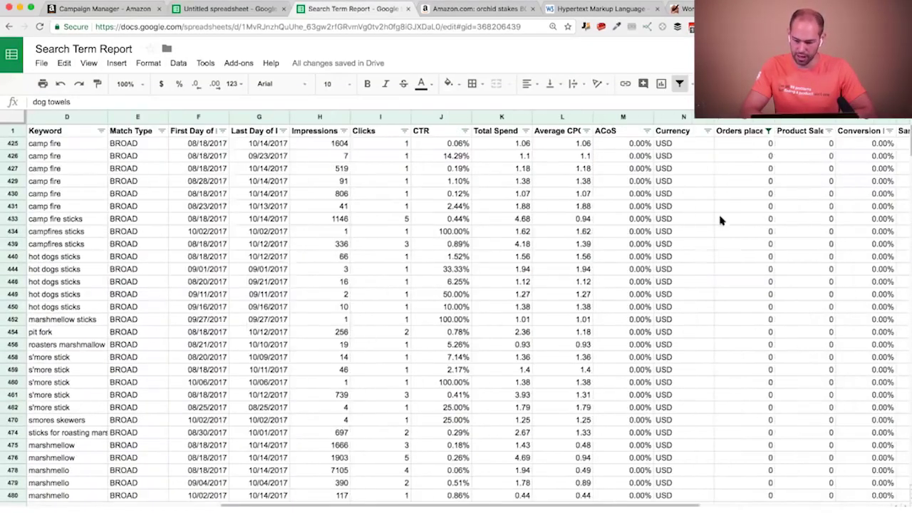
{"action": "left_click", "coordinate": [768, 131]}
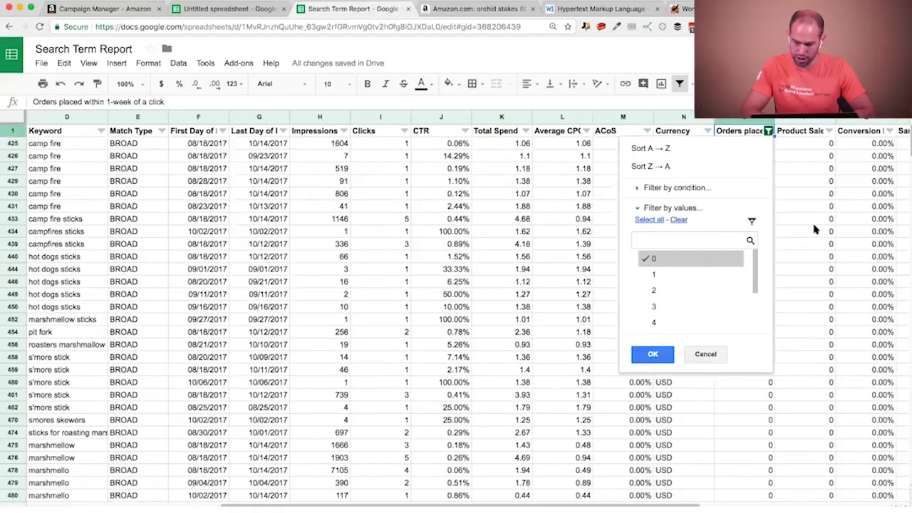
{"action": "left_click", "coordinate": [770, 133]}
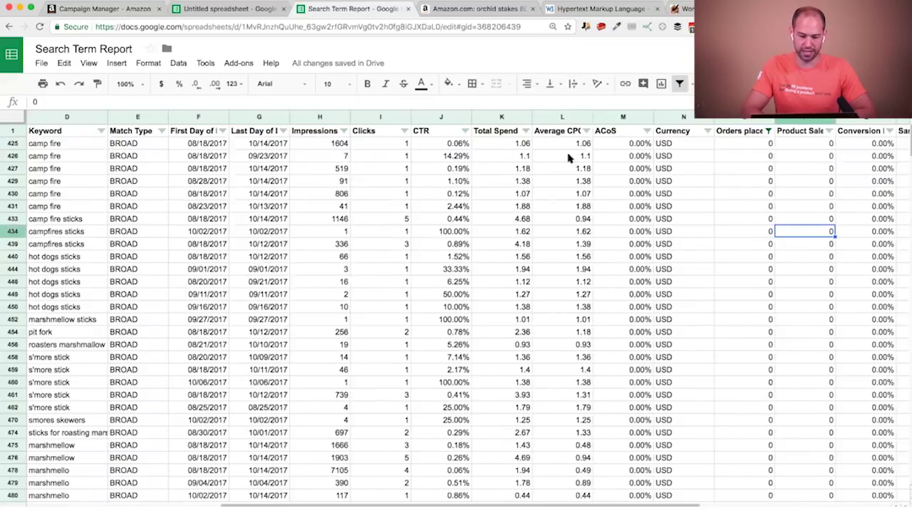
{"action": "left_click", "coordinate": [525, 131]}
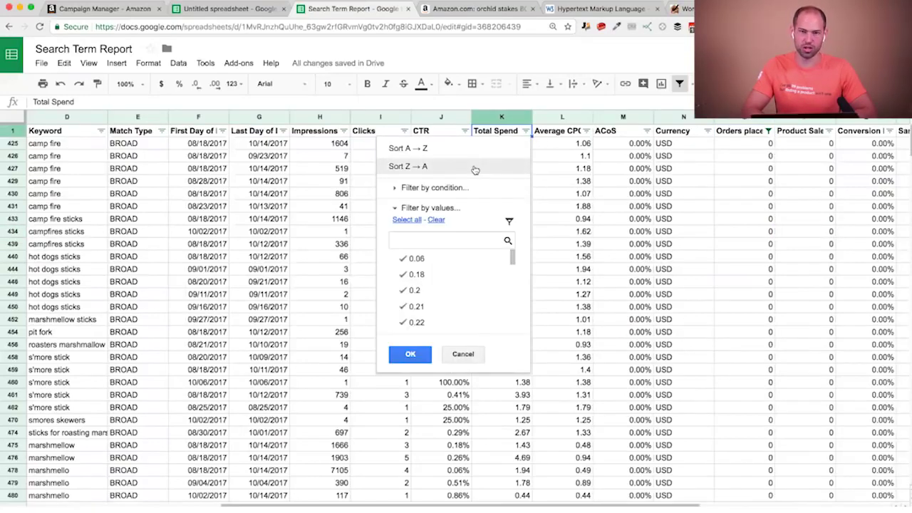
{"action": "left_click", "coordinate": [474, 168]}
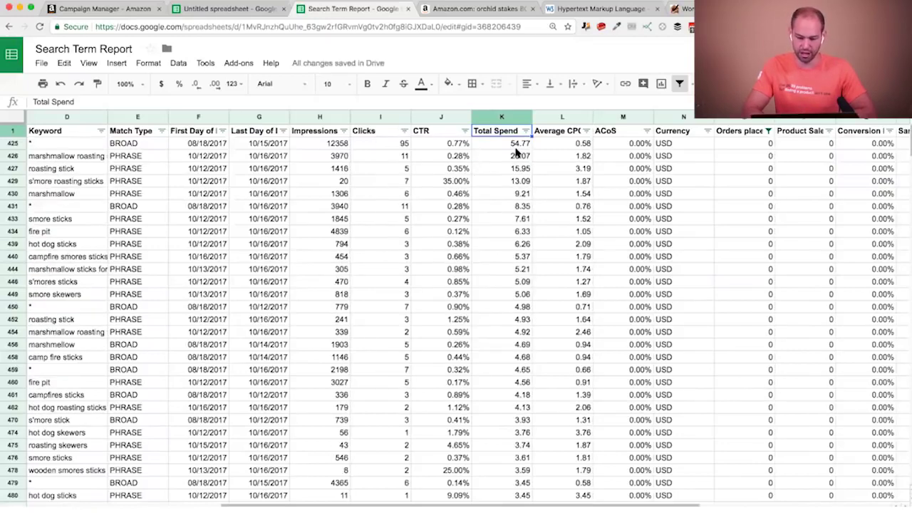
Examine the highest-spending search terms without orders, comparing campaign, clicks, CTR and spend, including the "fire pit" row.
{"action": "left_click", "coordinate": [516, 147]}
{"action": "scroll", "coordinate": [205, 146], "scroll_direction": "left", "scroll_amount": 5}
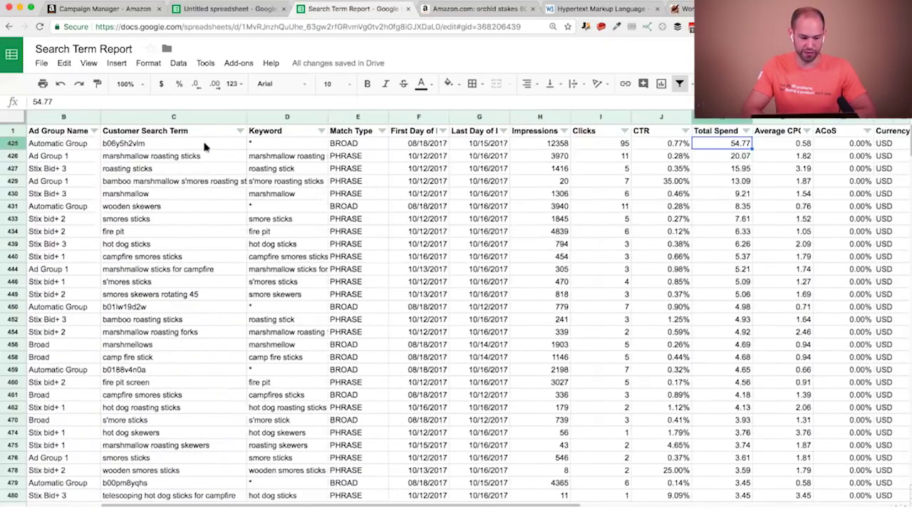
{"action": "left_click", "coordinate": [204, 145]}
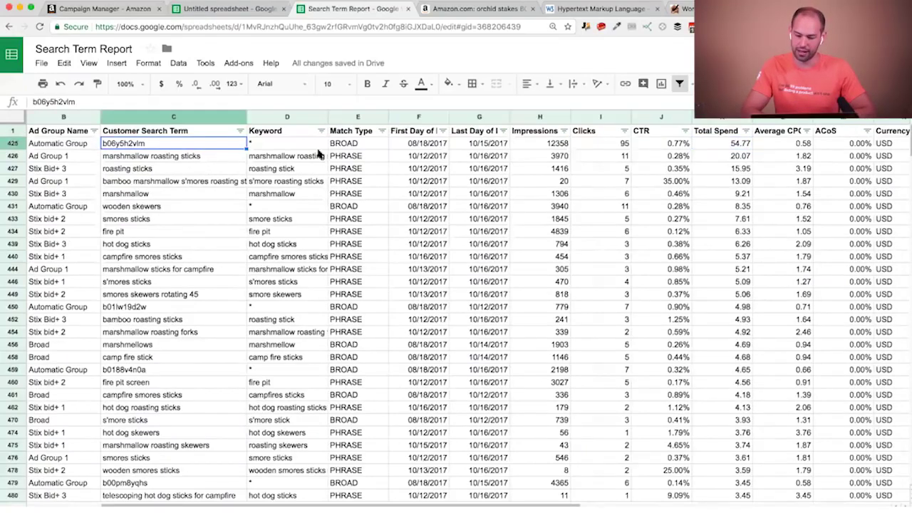
{"action": "scroll", "coordinate": [718, 149], "scroll_direction": "right", "scroll_amount": 3}
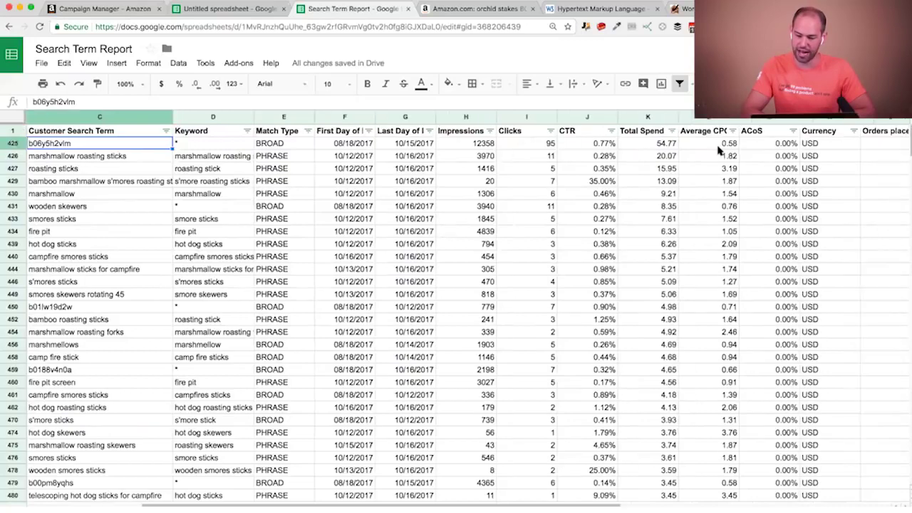
{"action": "scroll", "coordinate": [718, 149], "scroll_direction": "left", "scroll_amount": 5}
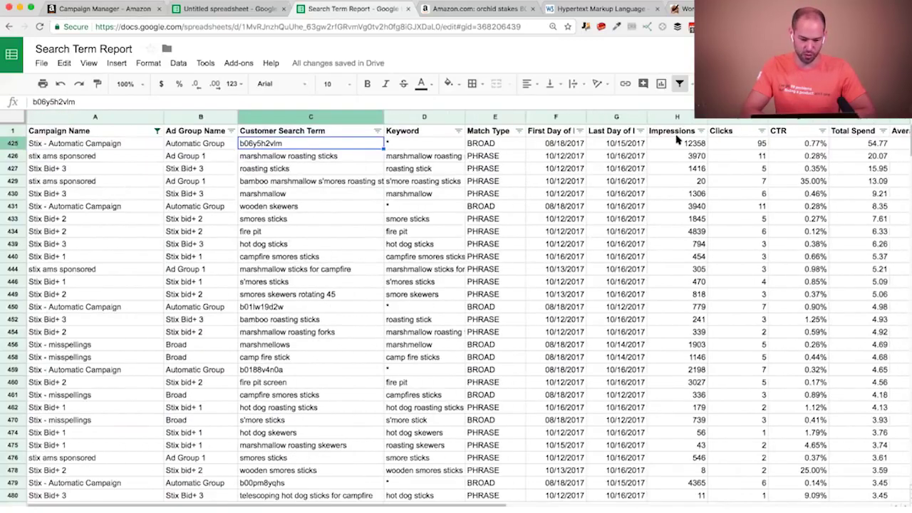
{"action": "left_click", "coordinate": [324, 155]}
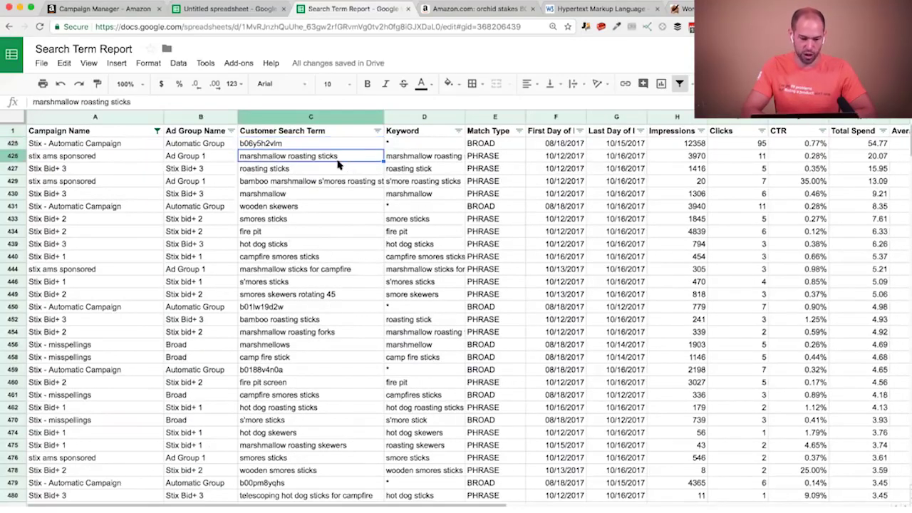
{"action": "left_click", "coordinate": [319, 234]}
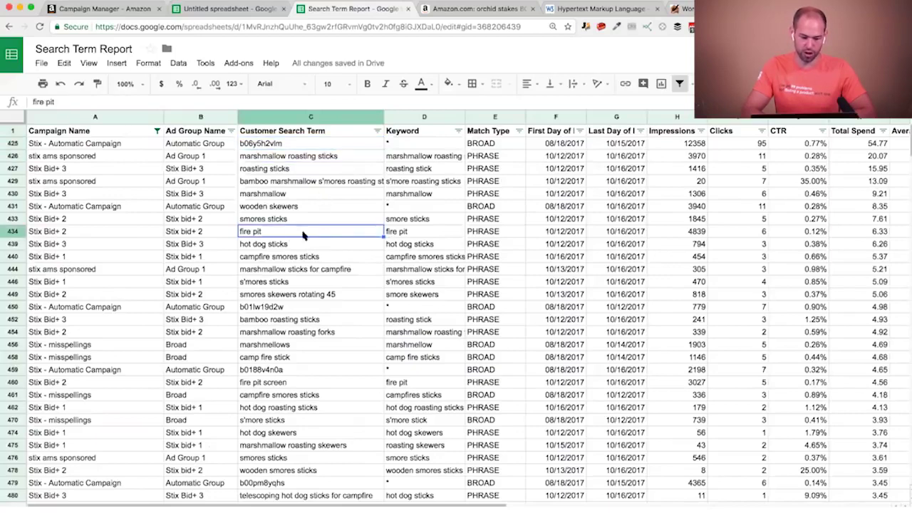
{"action": "left_click", "coordinate": [21, 231]}
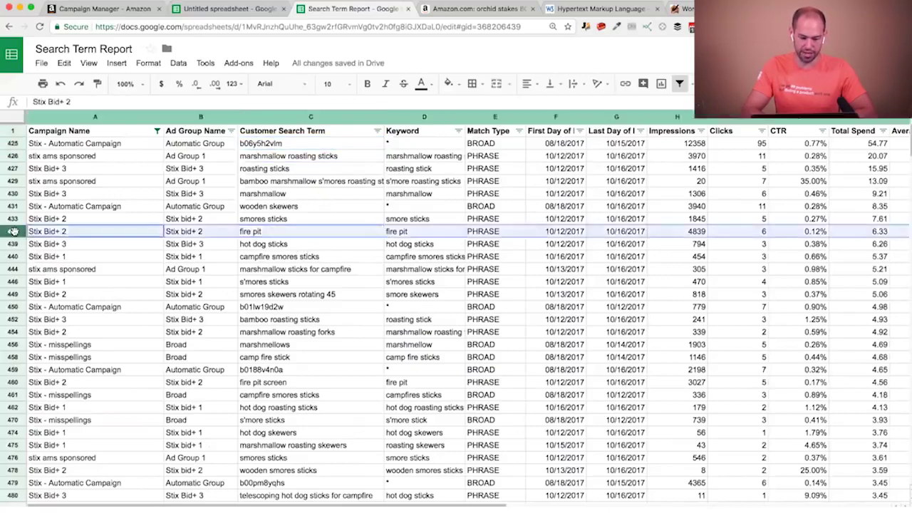
{"action": "scroll", "coordinate": [269, 285], "scroll_direction": "right", "scroll_amount": 4}
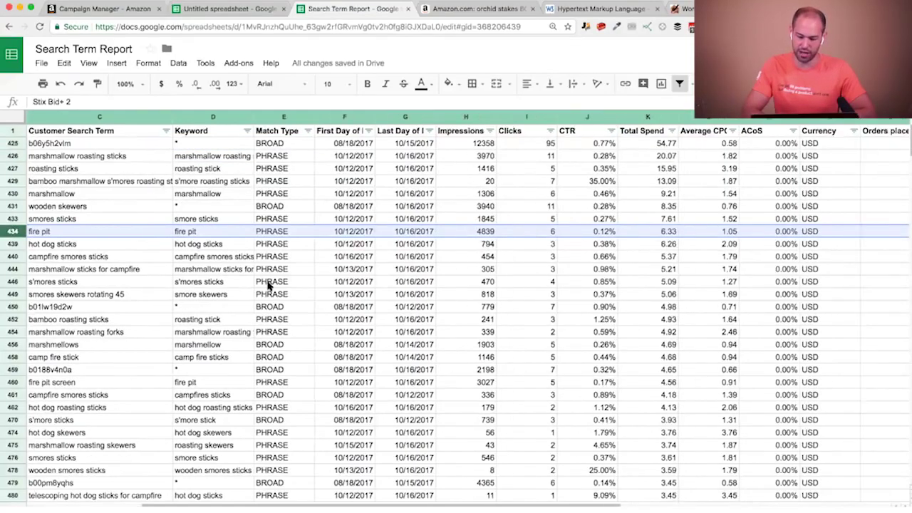
{"action": "scroll", "coordinate": [268, 285], "scroll_direction": "left", "scroll_amount": 4}
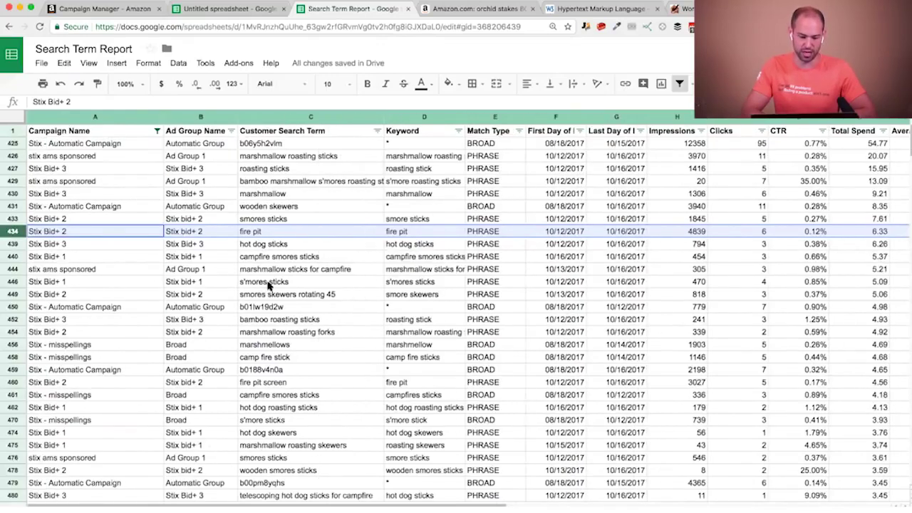